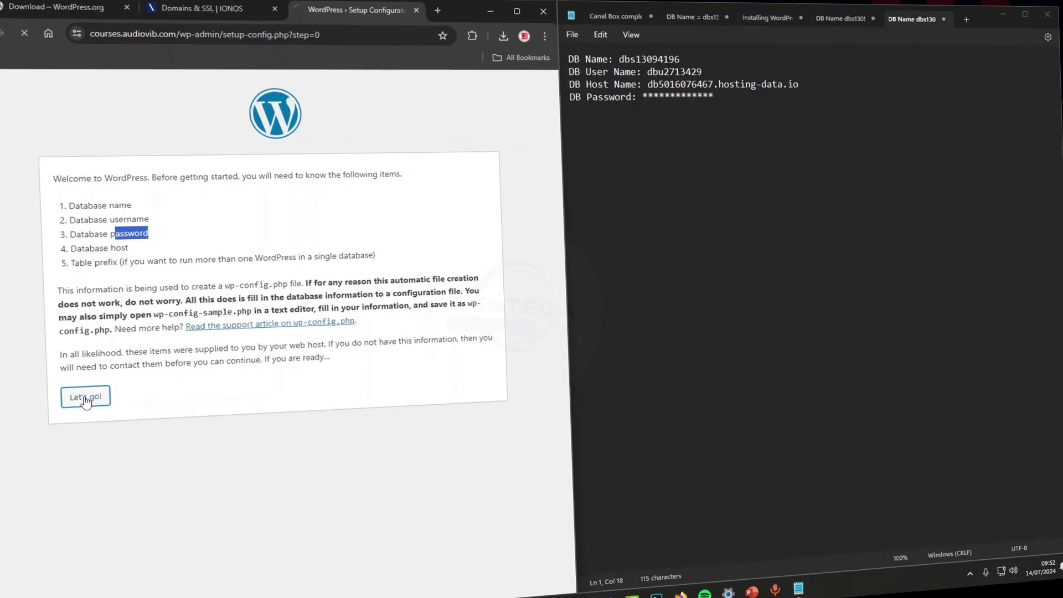
Continue to the database connection form and paste the DB Name from Notepad into Database Name
left_click(95, 360)
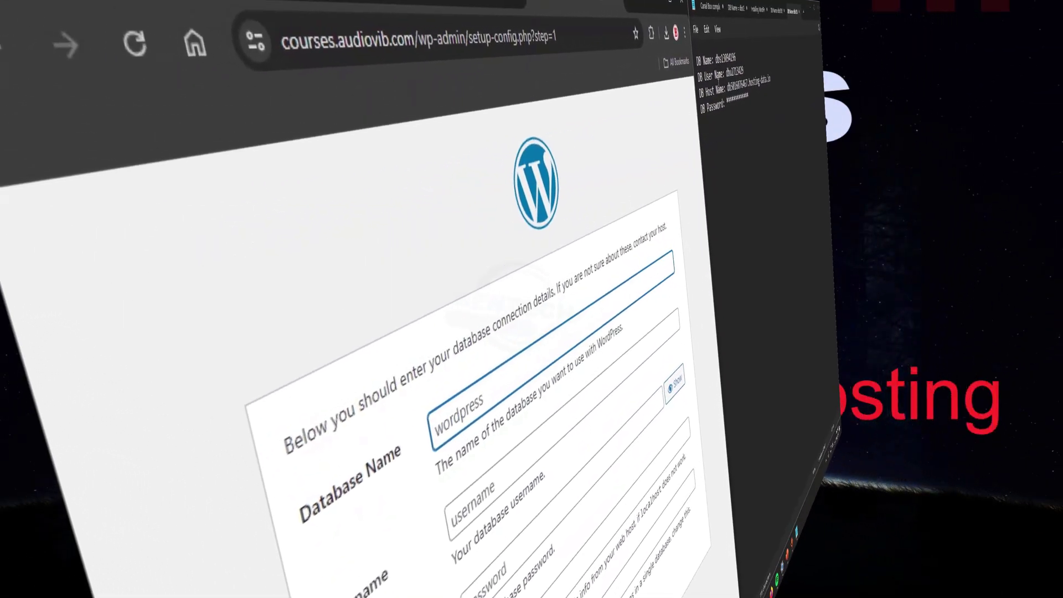
double_click(739, 66)
key("ctrl+c")
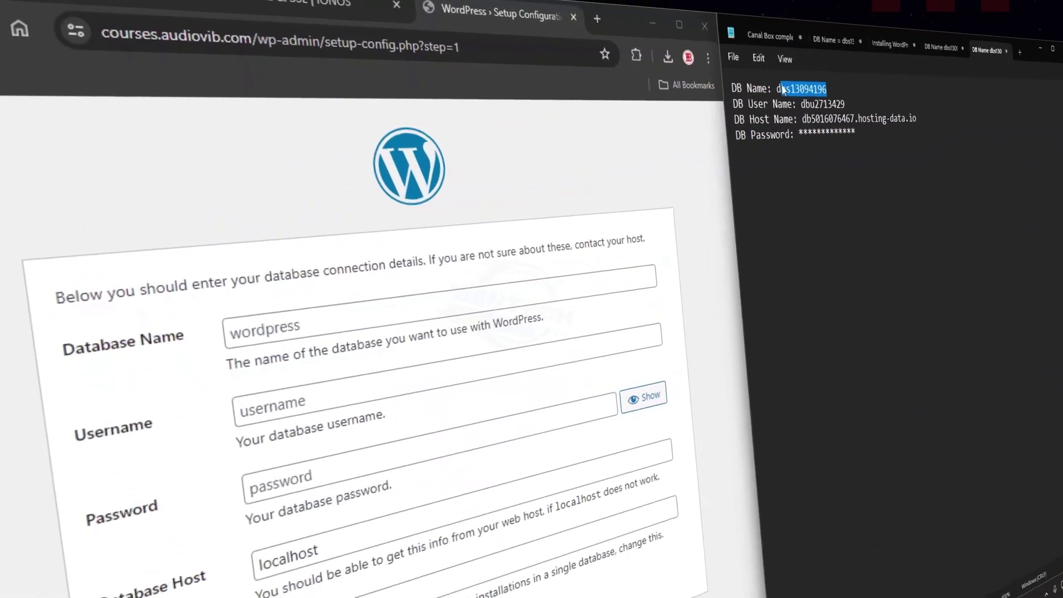
left_click(349, 297)
key("ctrl+v")
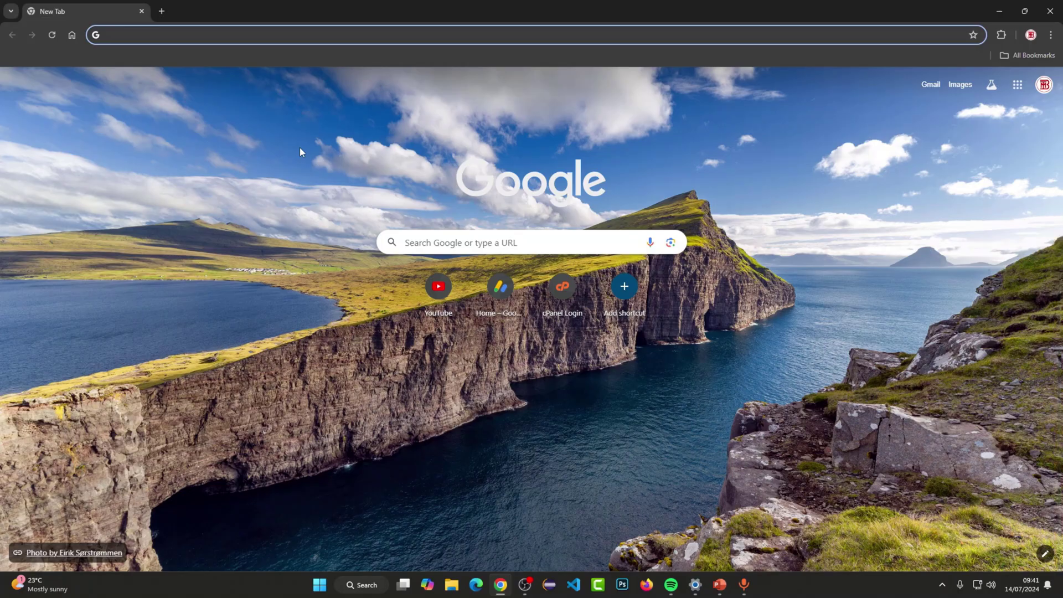
Download the WordPress 6.5.5 zip from wordpress.org and save it to Downloads
type("word")
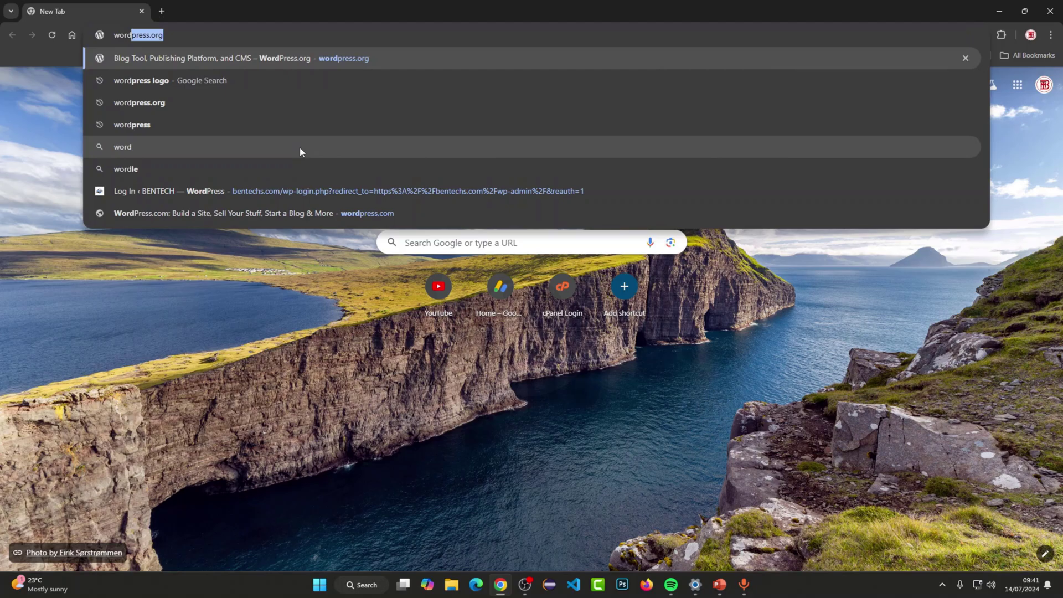
type("pres")
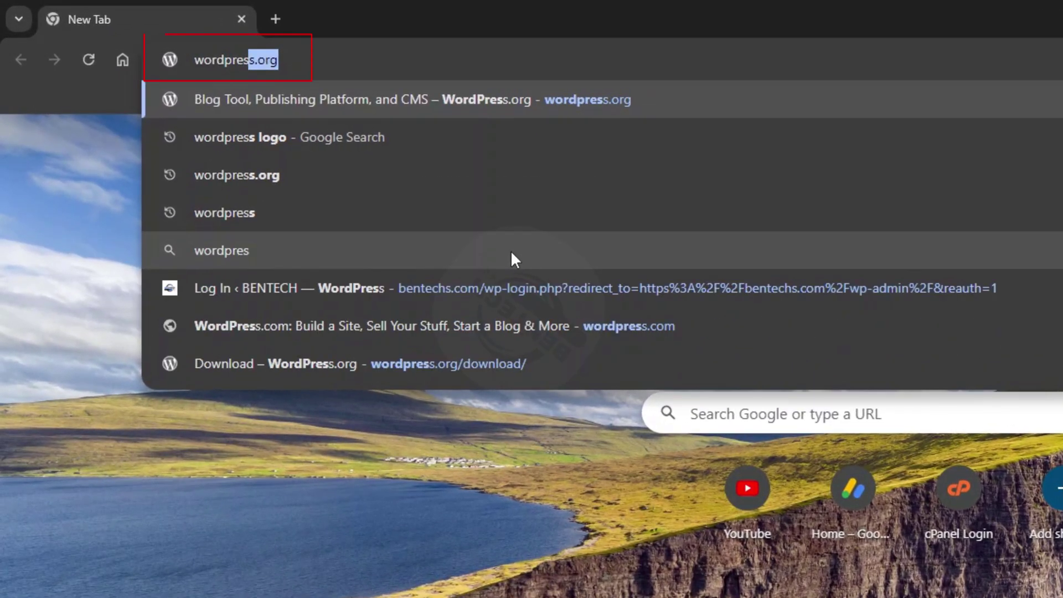
type("s.o")
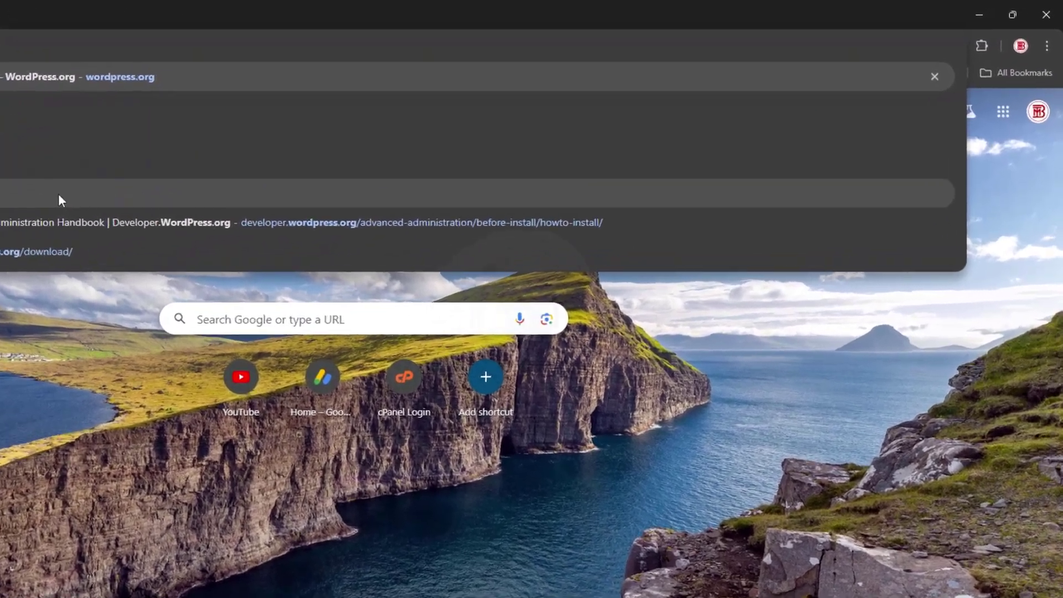
key("Return")
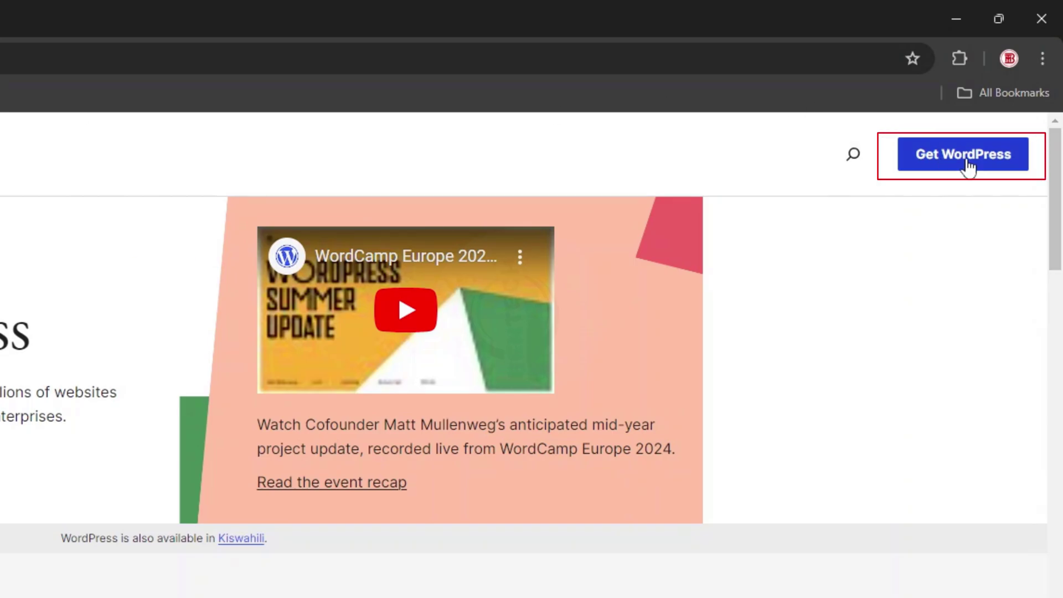
left_click(966, 163)
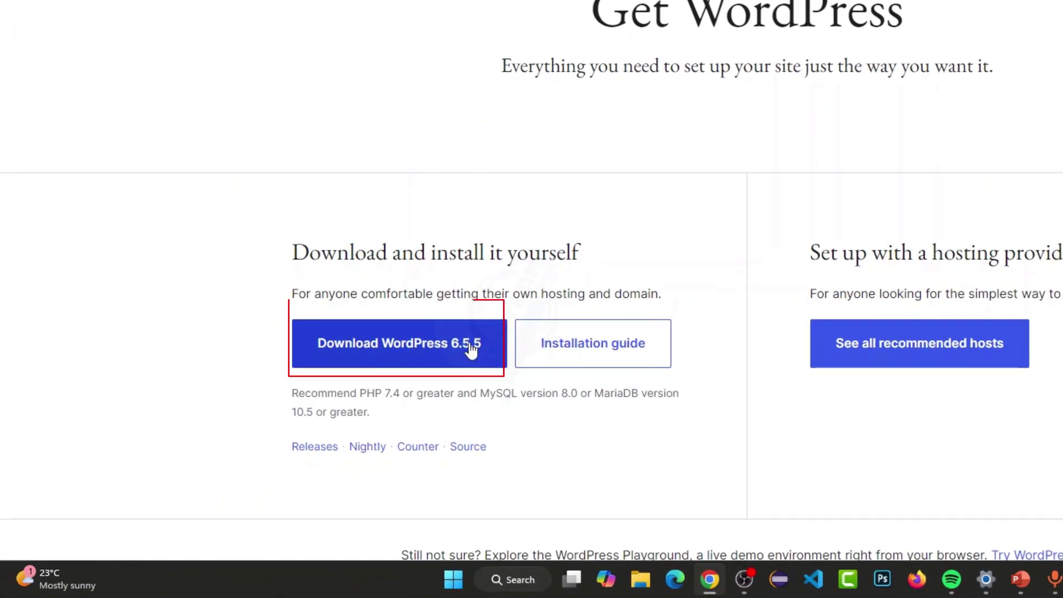
left_click(319, 420)
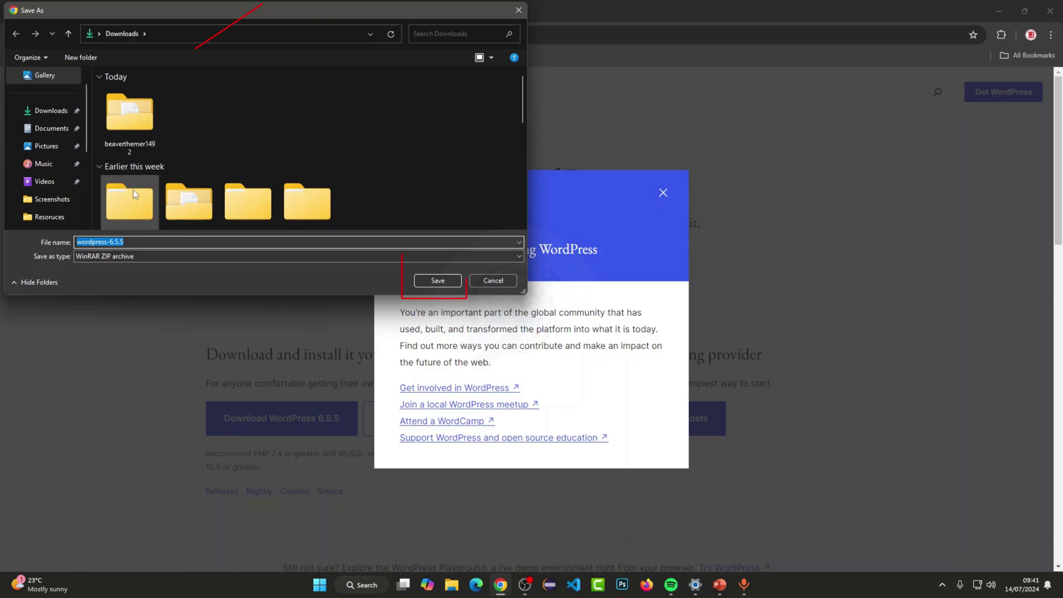
left_click(441, 277)
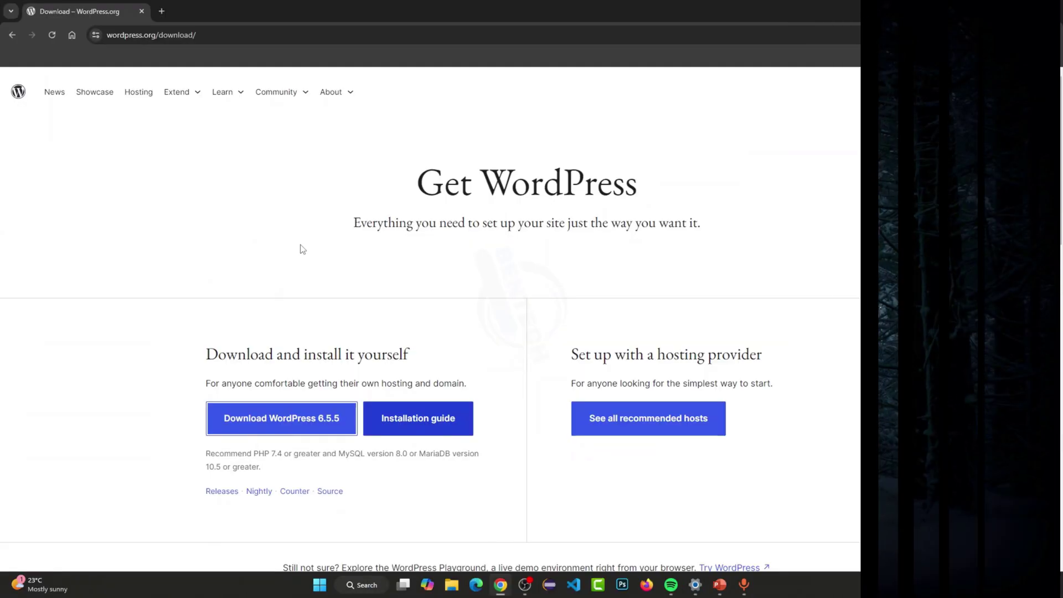
Log in to IONOS My Account from ionos.com in a new tab
key("ctrl+t")
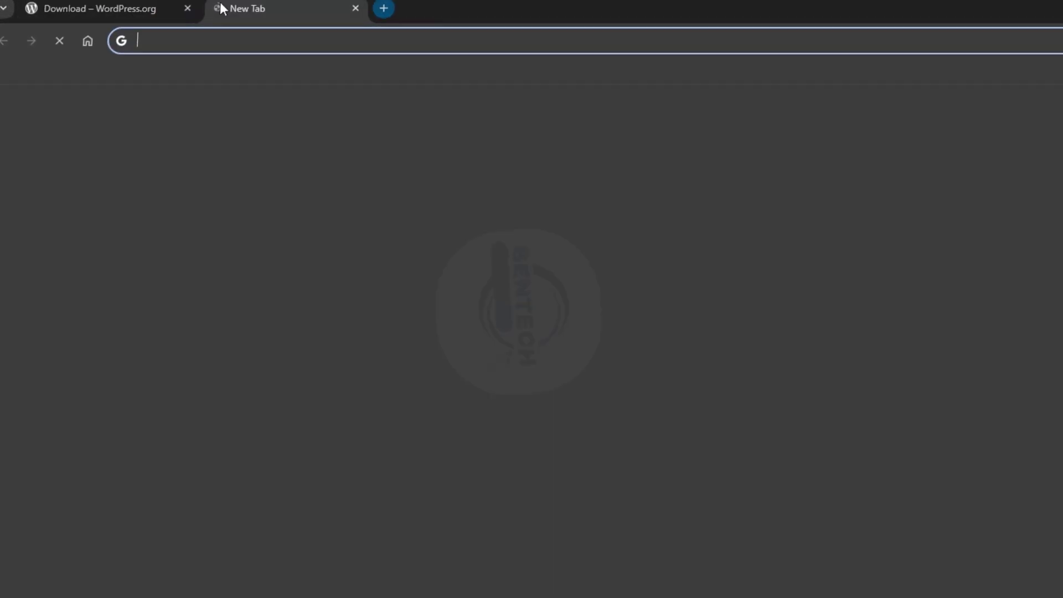
type("ionos.com")
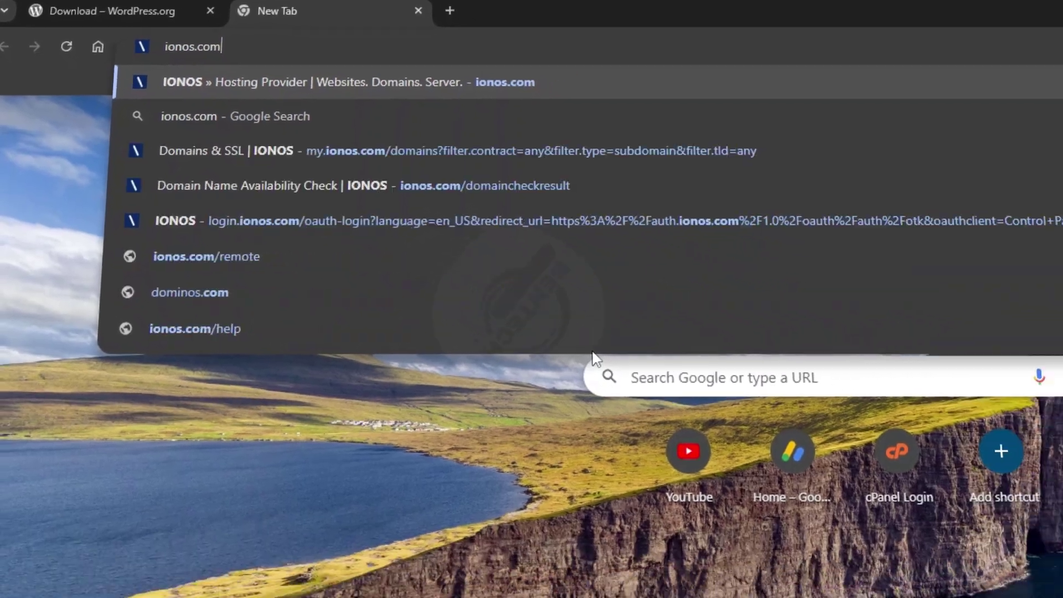
key("Return")
left_click(847, 151)
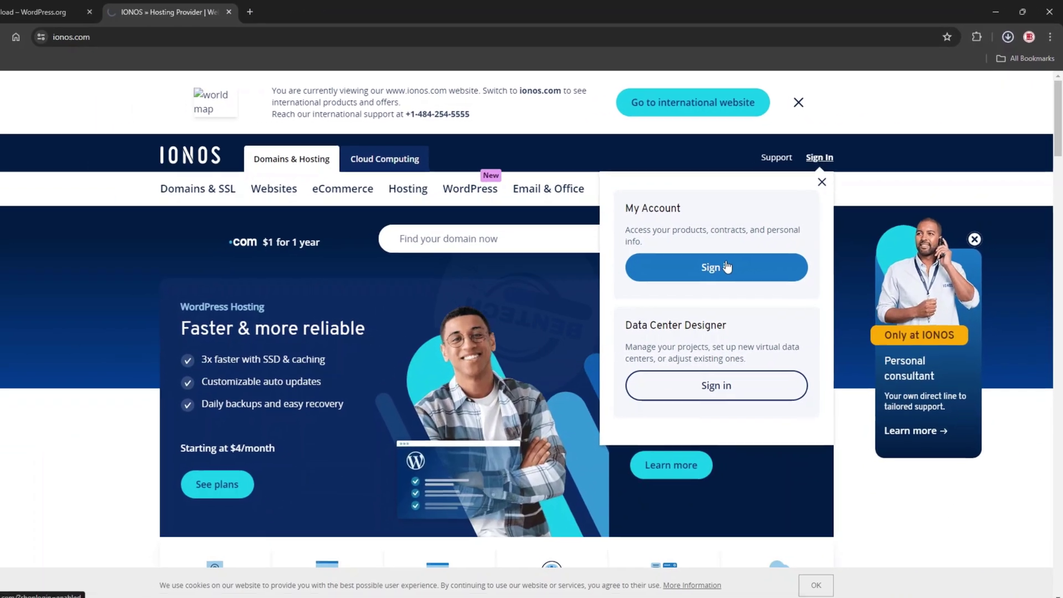
left_click(644, 332)
left_click(464, 267)
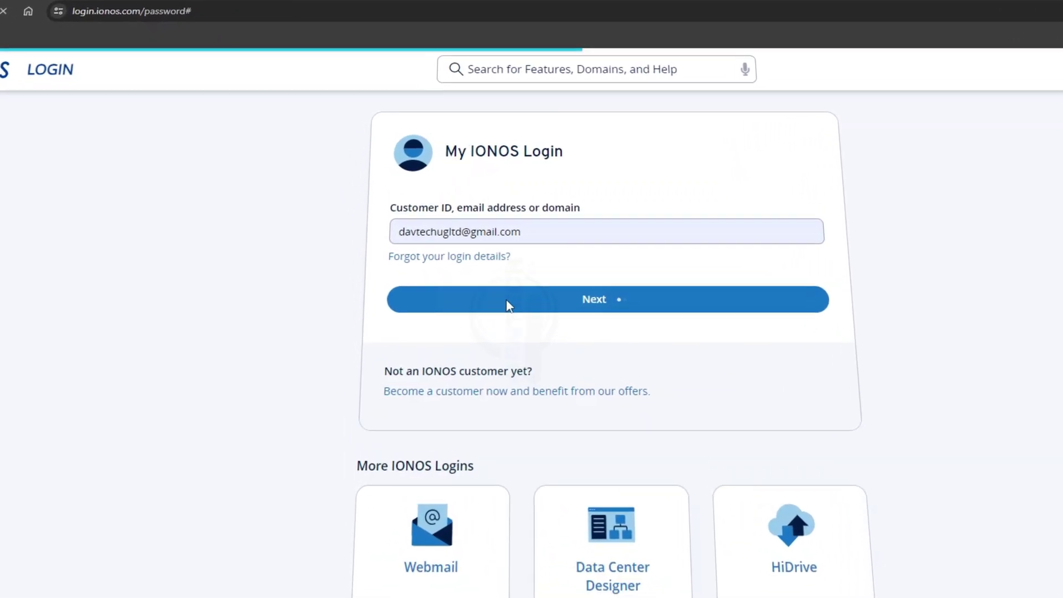
key("Return")
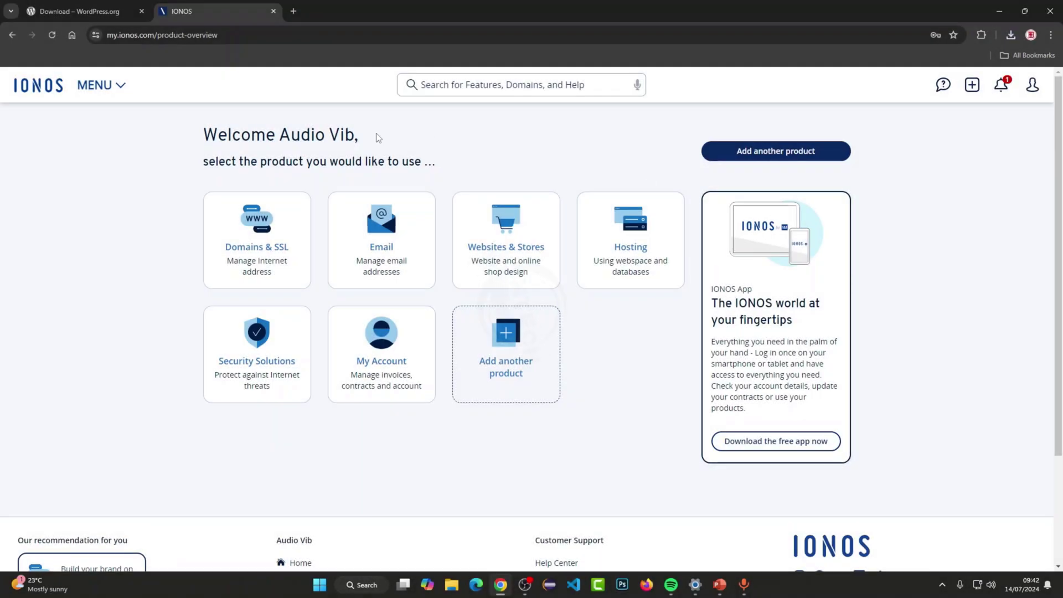
Go to Hosting, launch the Webspace Explorer and browse into the clickandbuilds folder
left_click(124, 91)
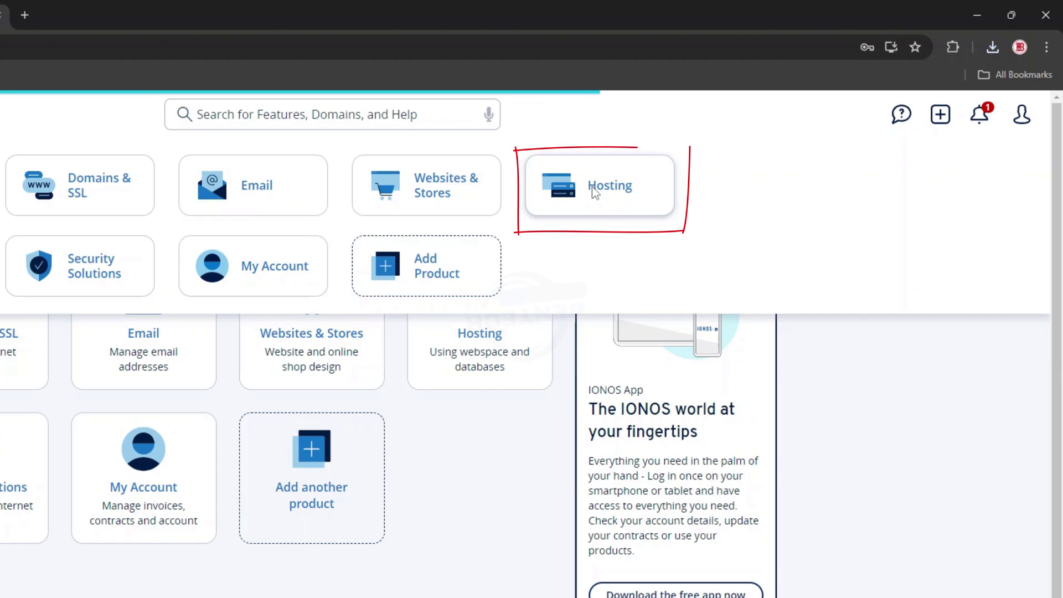
left_click(597, 189)
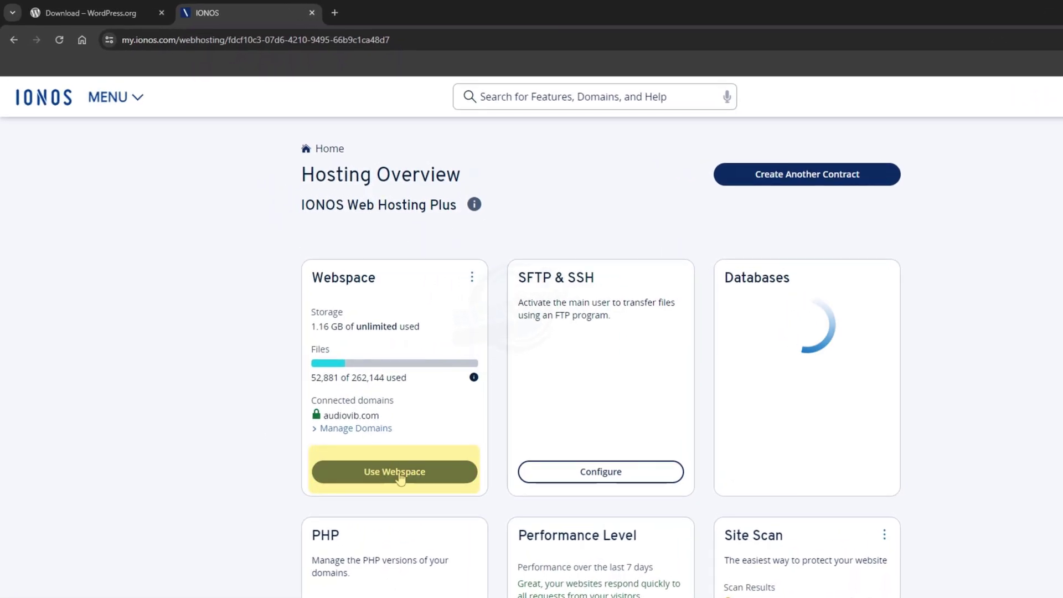
left_click(398, 477)
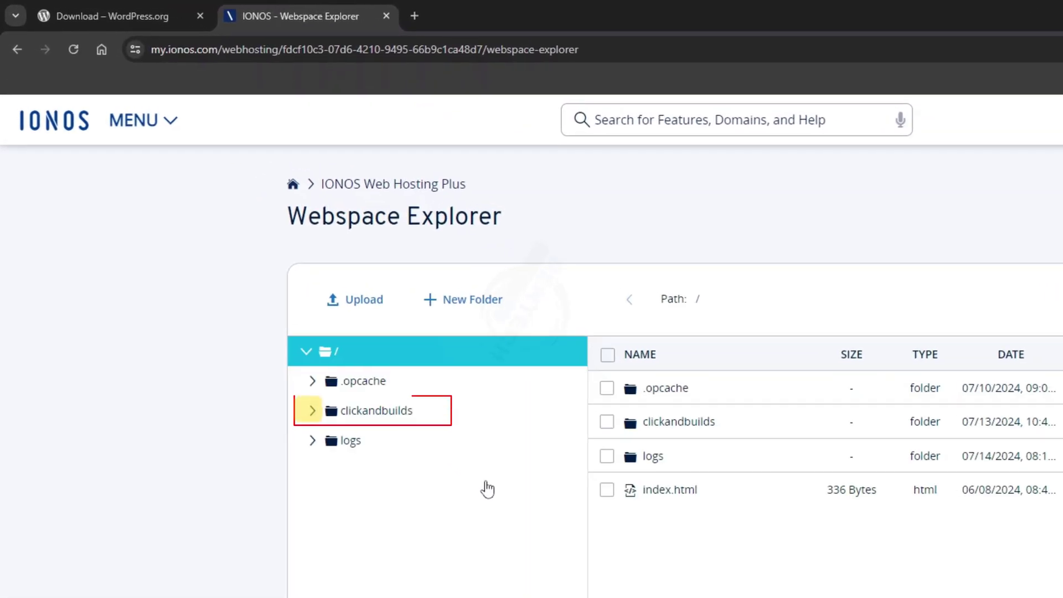
left_click(360, 412)
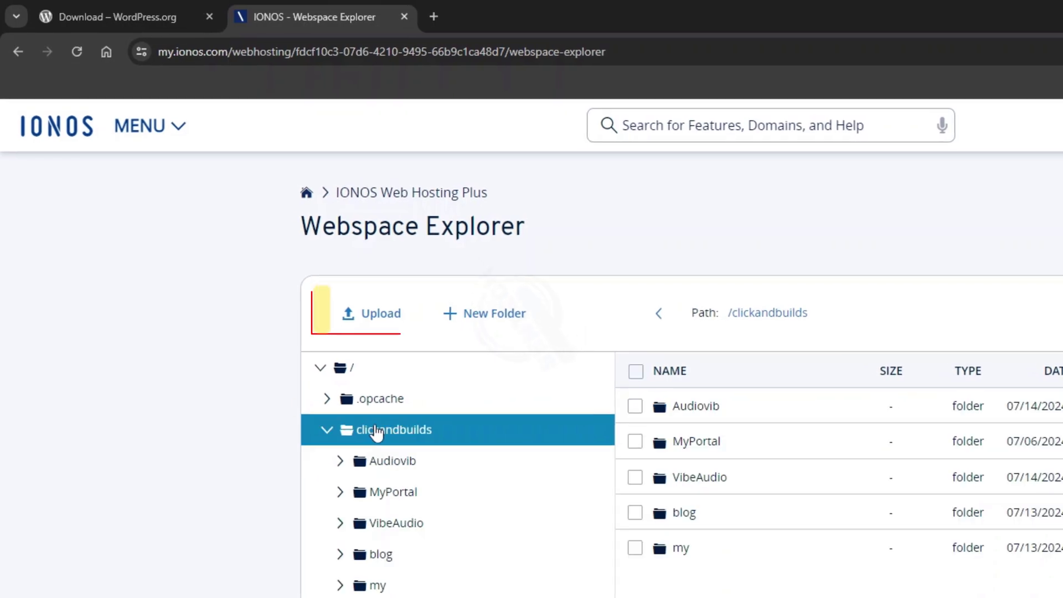
Upload wordpress-6.5.5.zip from Downloads into clickandbuilds and bring up its actions menu
left_click(370, 319)
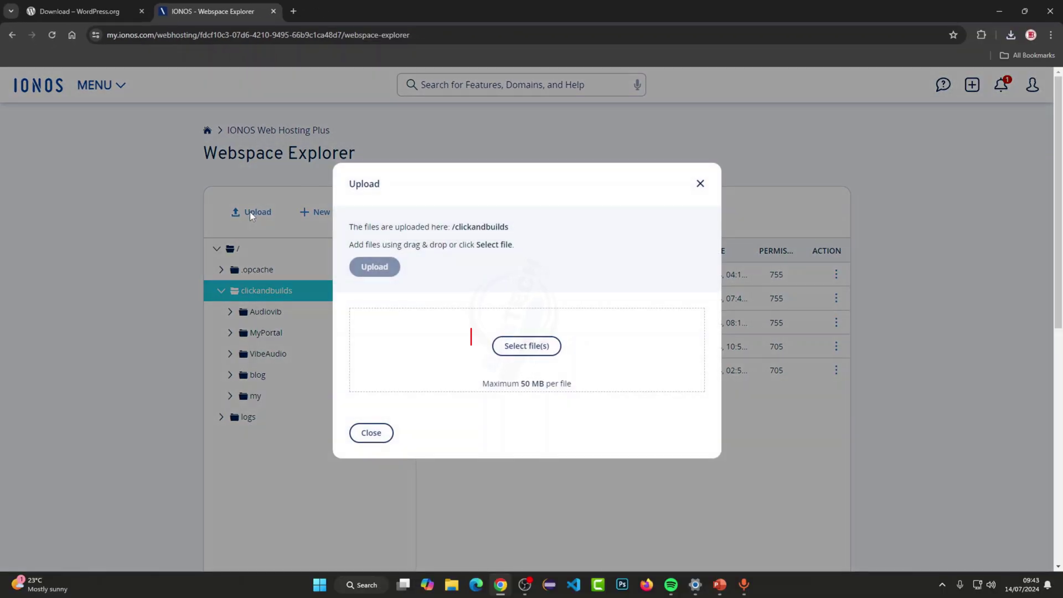
left_click(520, 349)
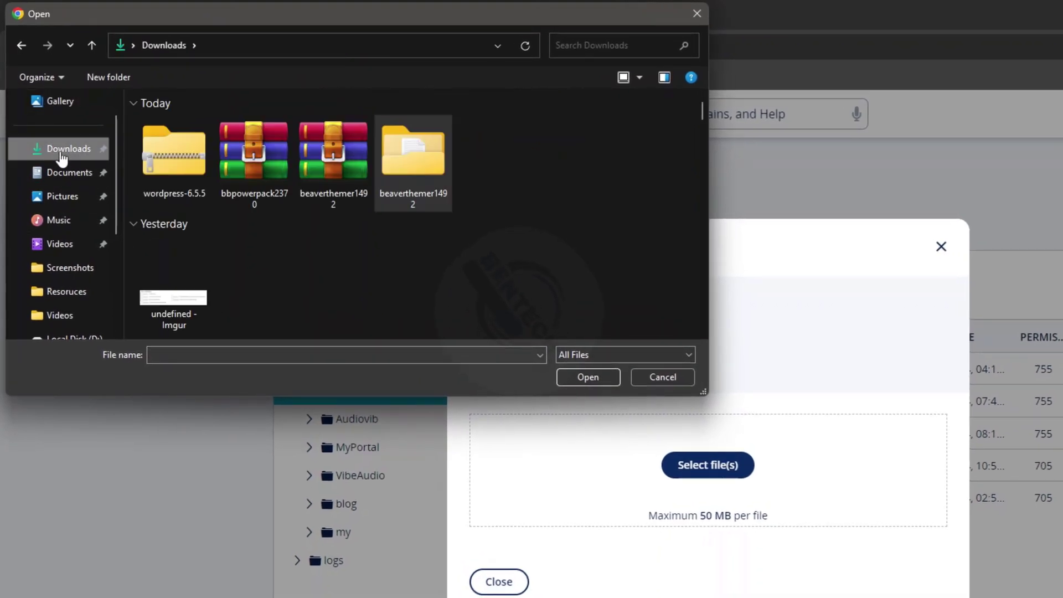
left_click(173, 161)
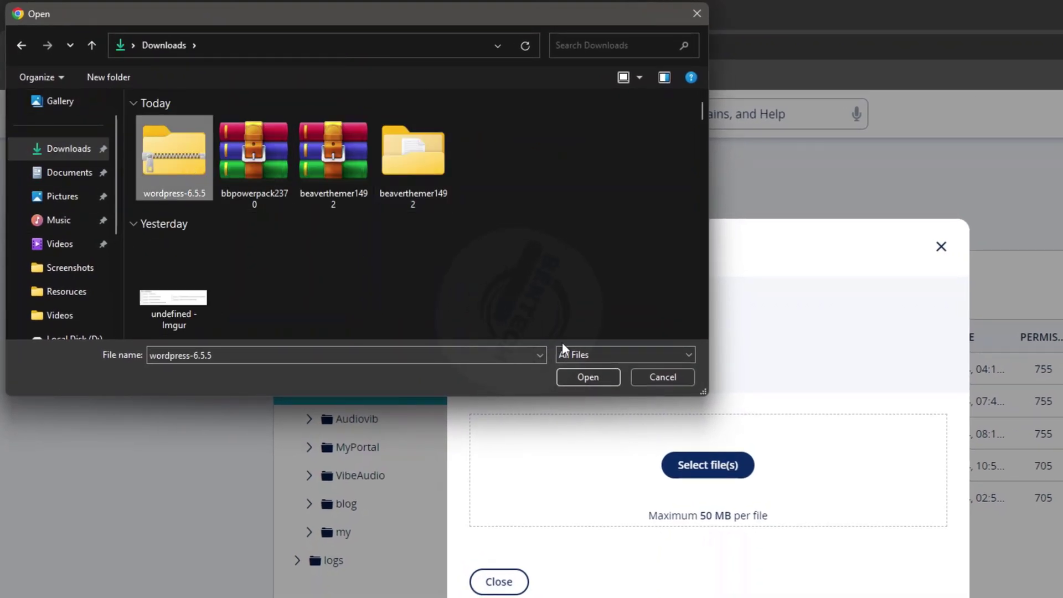
left_click(586, 377)
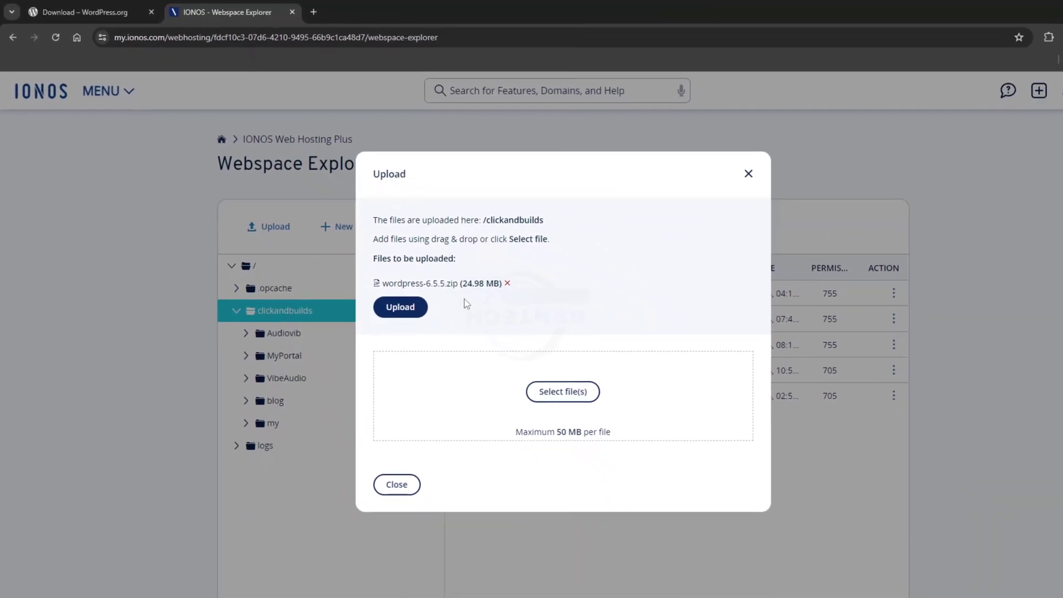
left_click(370, 293)
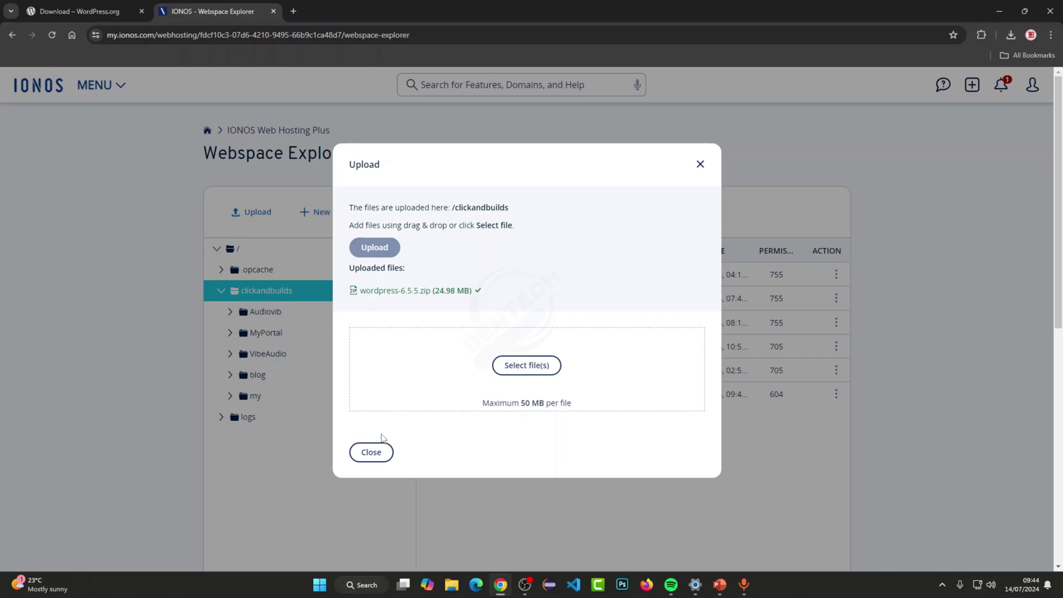
left_click(371, 453)
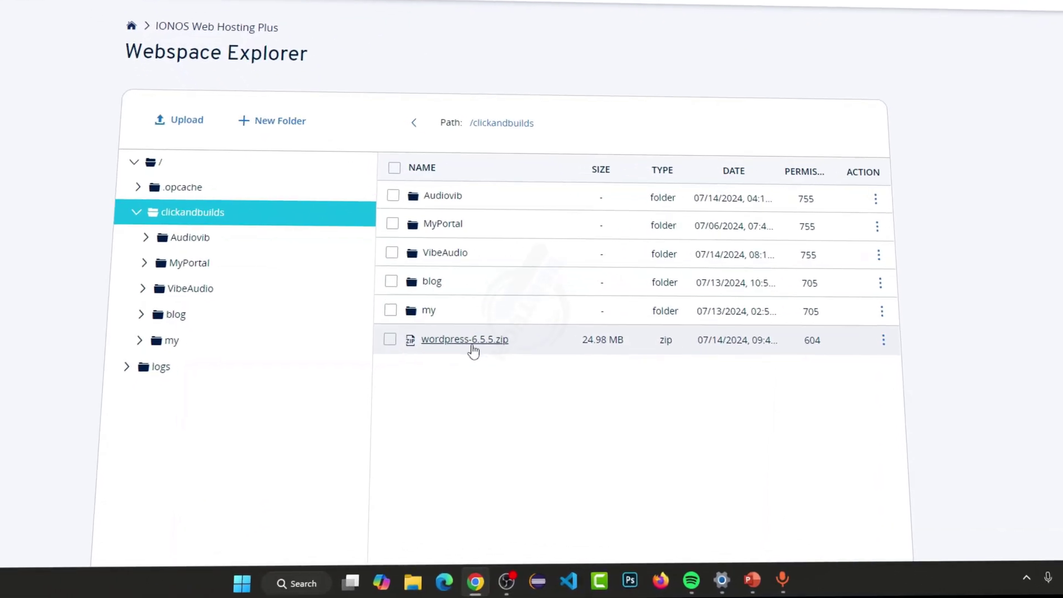
left_click(928, 292)
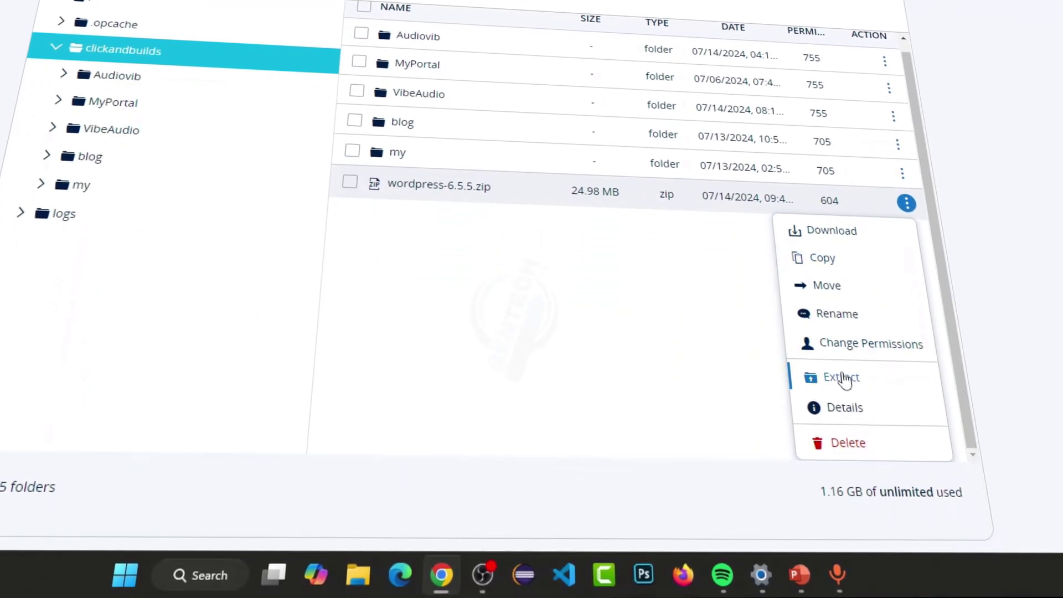
Extract wordpress-6.5.5.zip with /clickandbuilds as the target directory
left_click(847, 378)
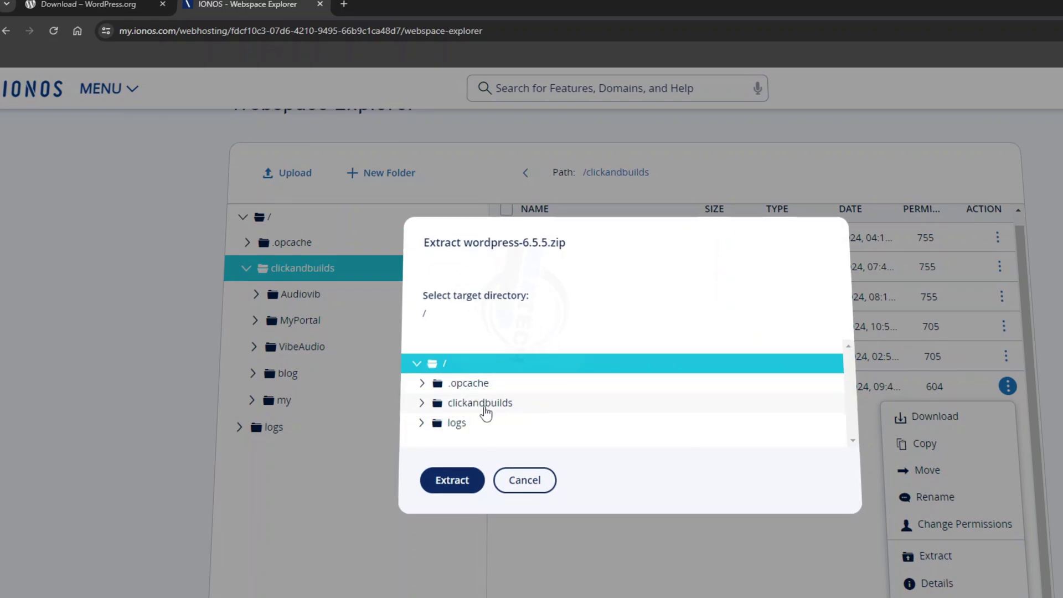
left_click(486, 410)
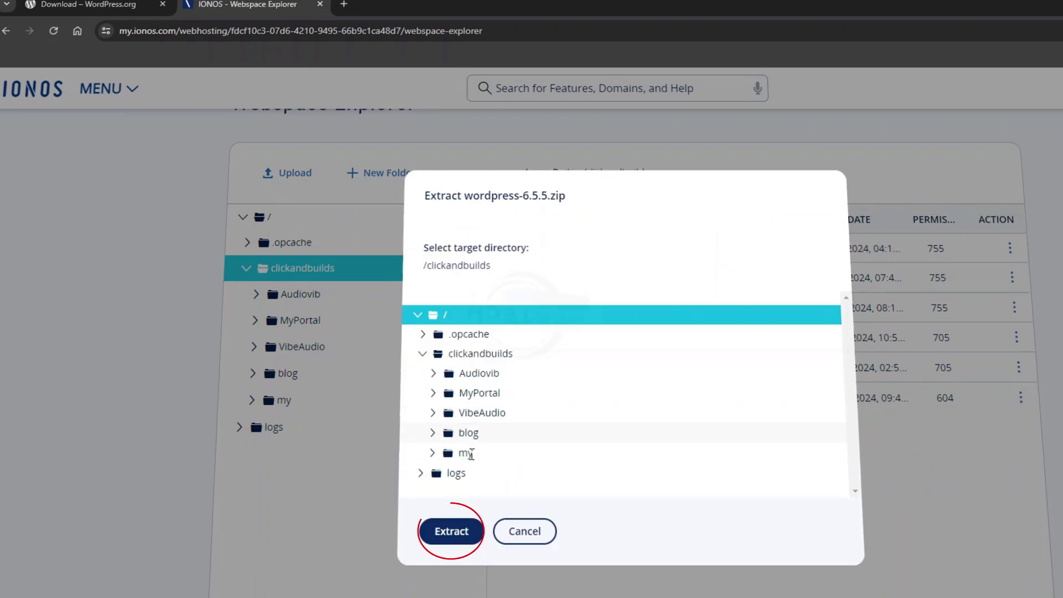
left_click(451, 531)
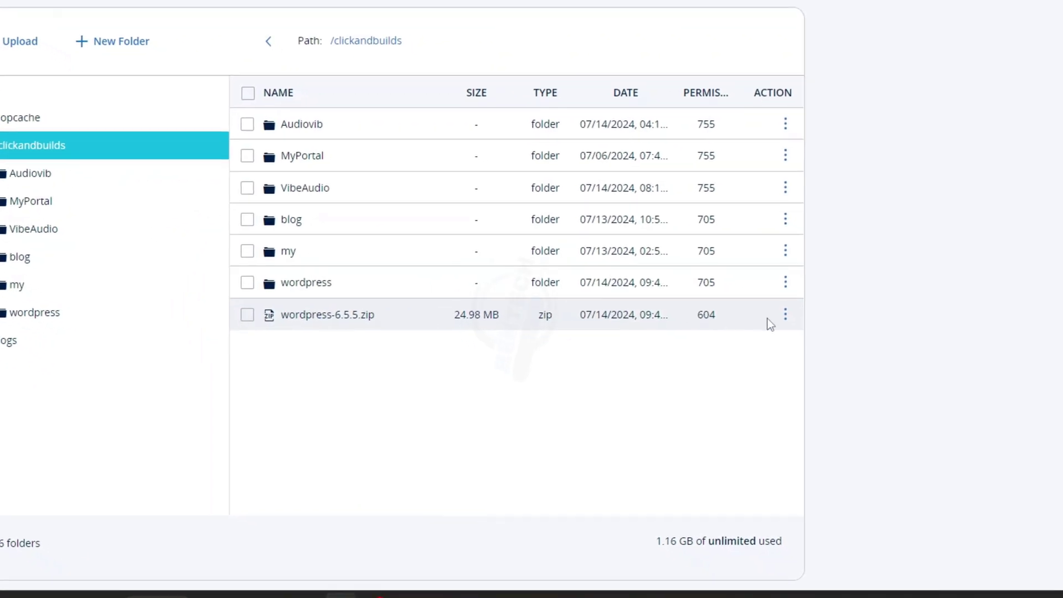
Delete the wordpress-6.5.5.zip file from clickandbuilds
left_click(864, 355)
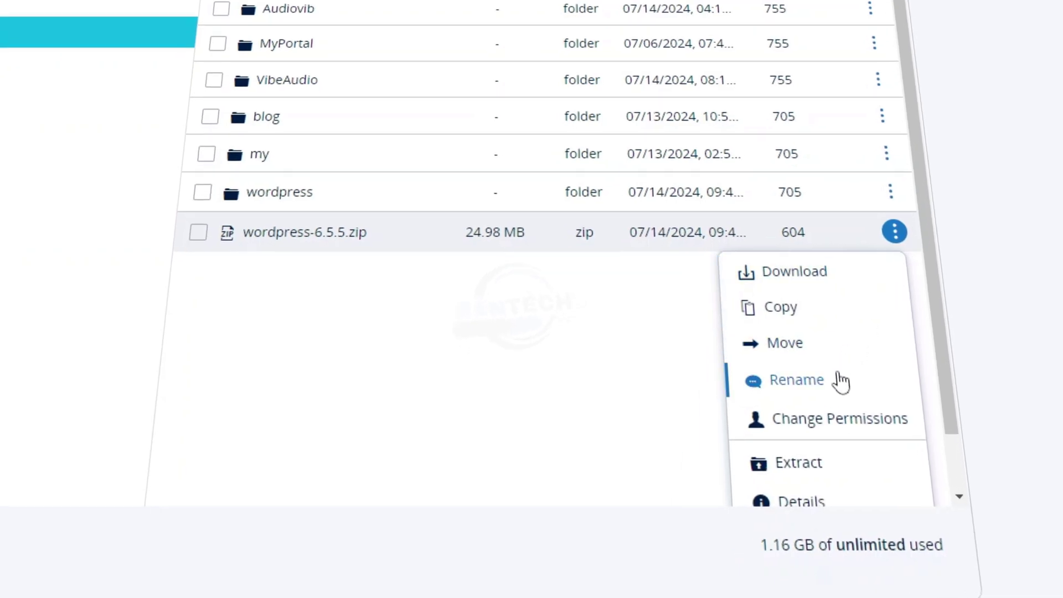
scroll(842, 382, "down", 1)
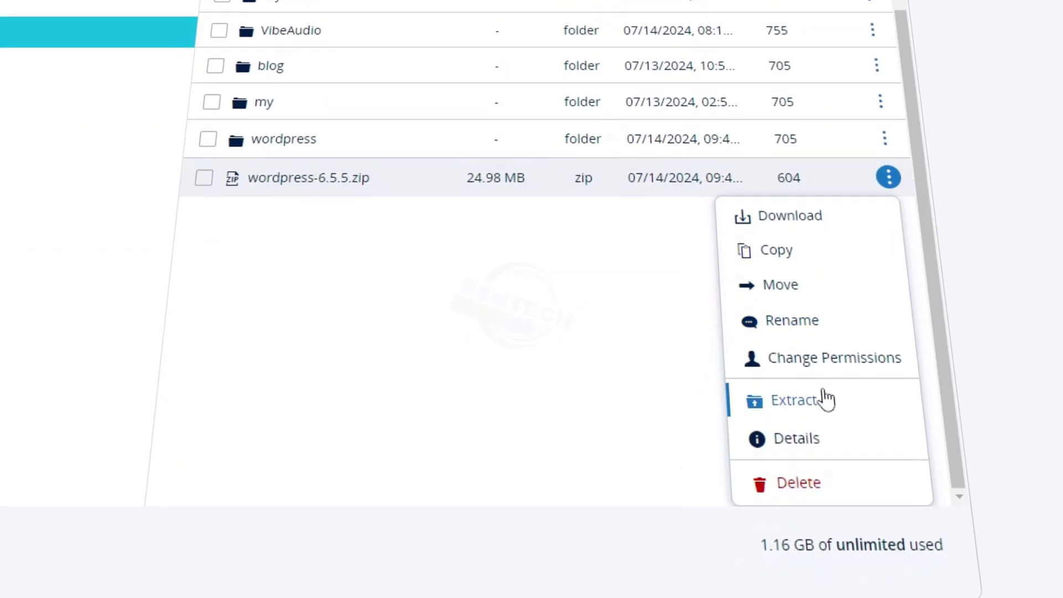
left_click(789, 483)
left_click(124, 235)
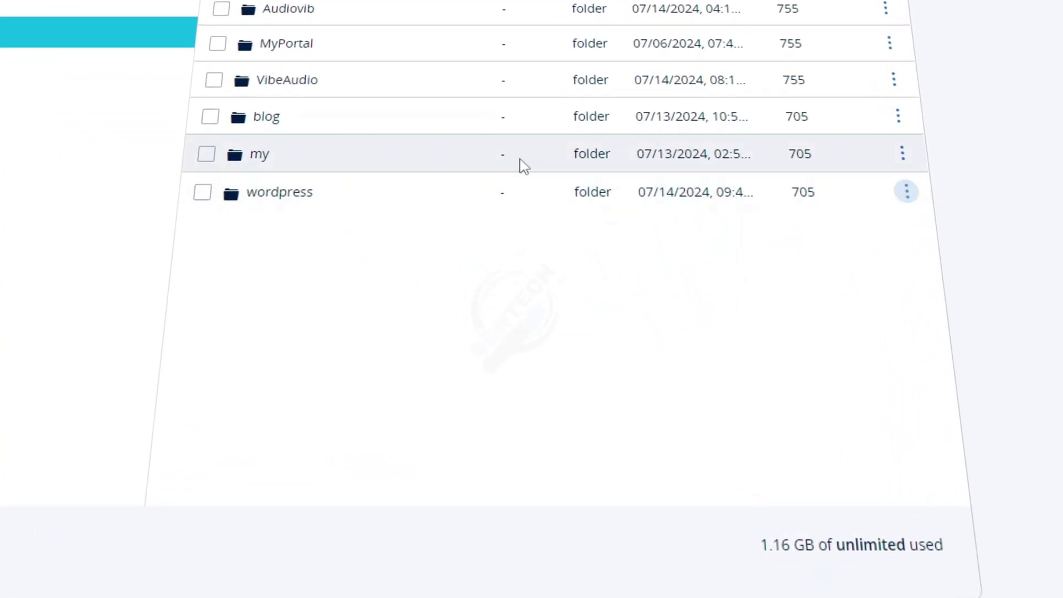
Rename the extracted wordpress folder to 'courses'
left_click(906, 193)
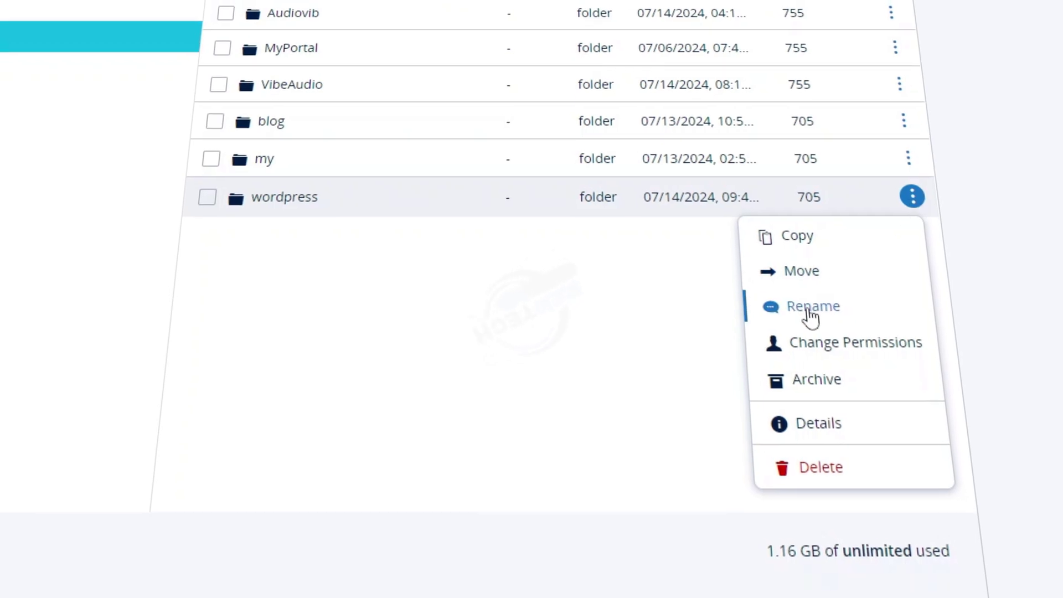
left_click(806, 309)
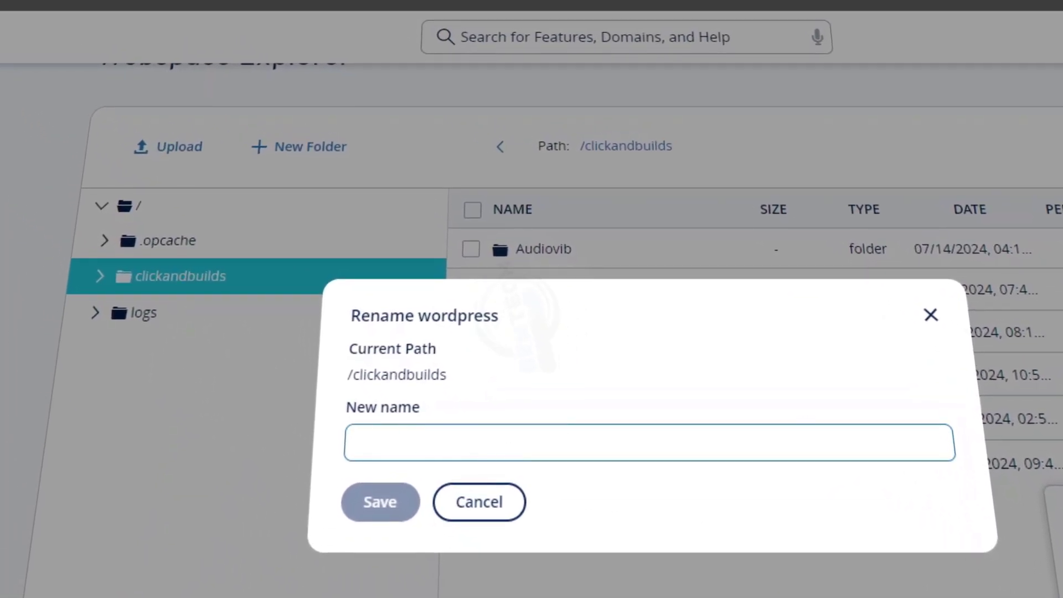
type("cou")
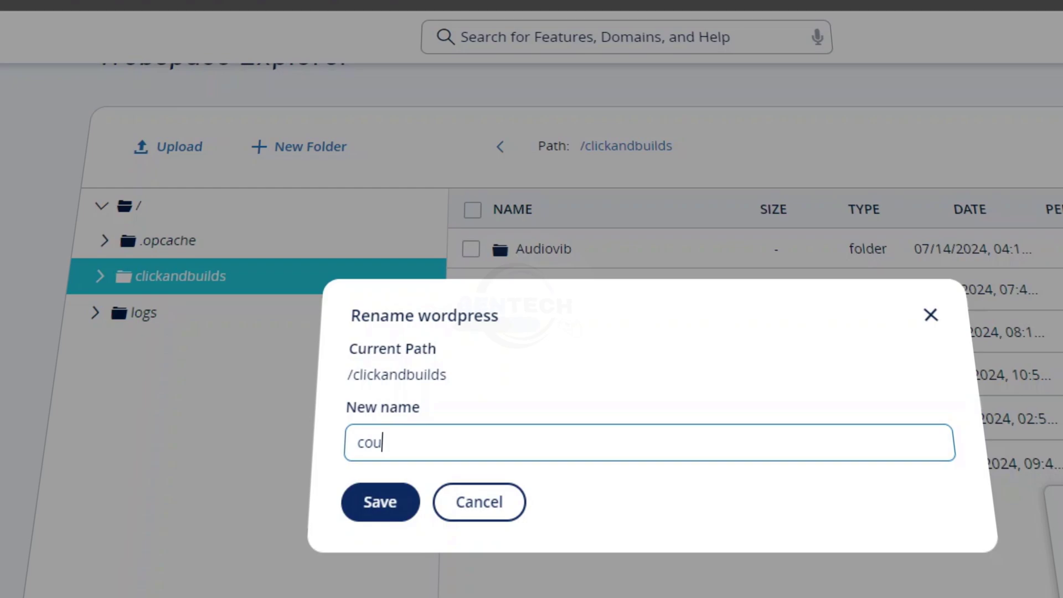
type("rses")
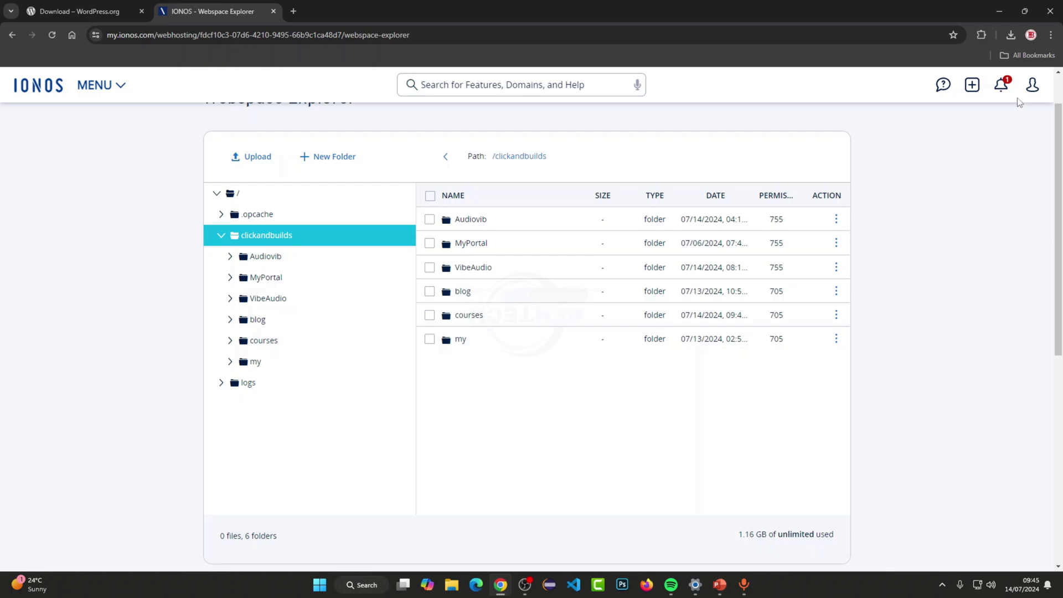
Restore the browser and go from Hosting to the Databases management page of the Web Hosting Plus package
left_click(1001, 15)
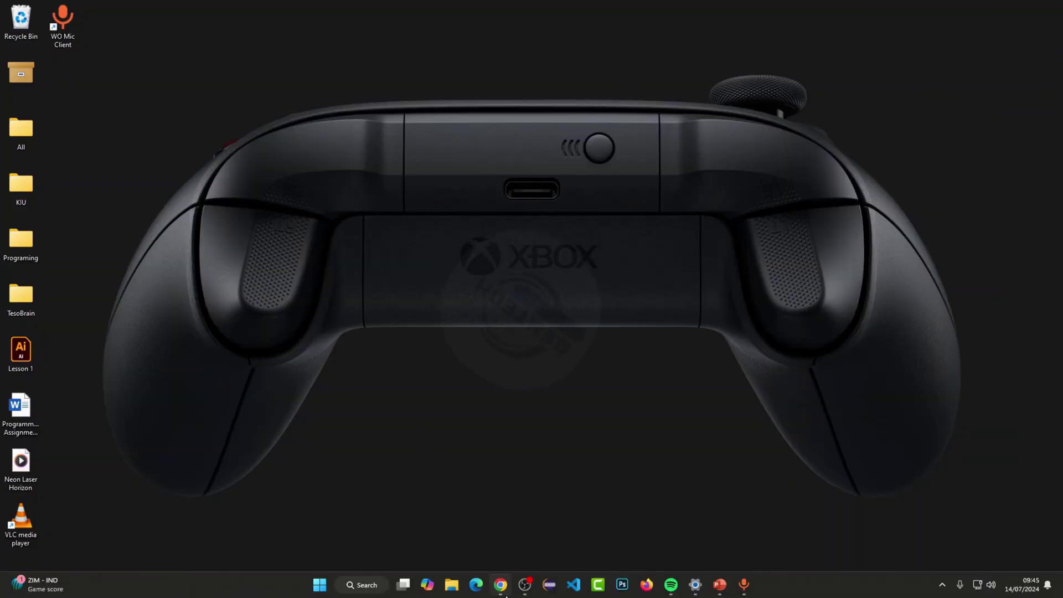
left_click(501, 588)
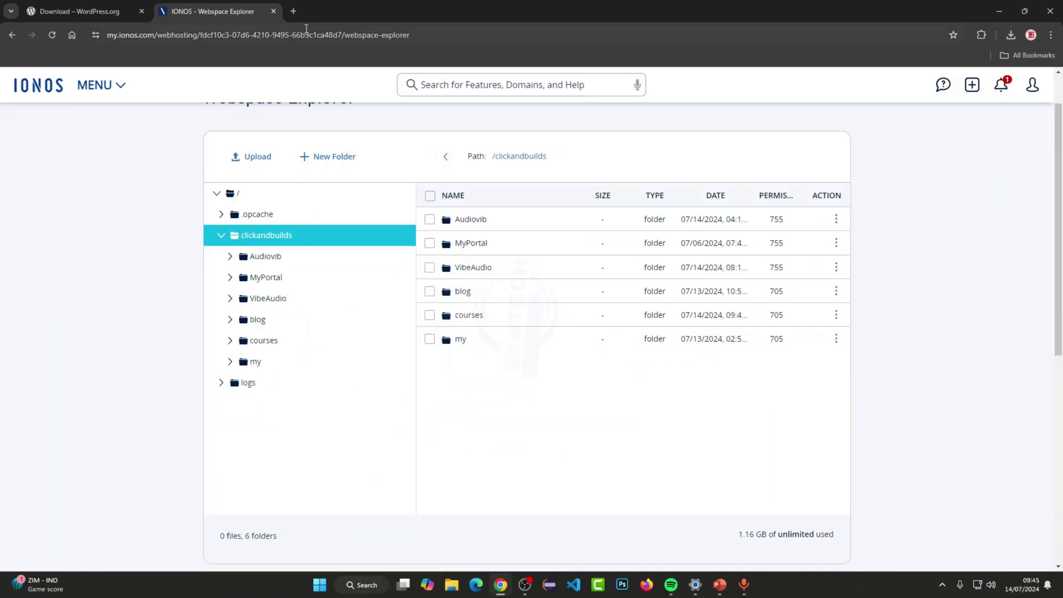
left_click(123, 86)
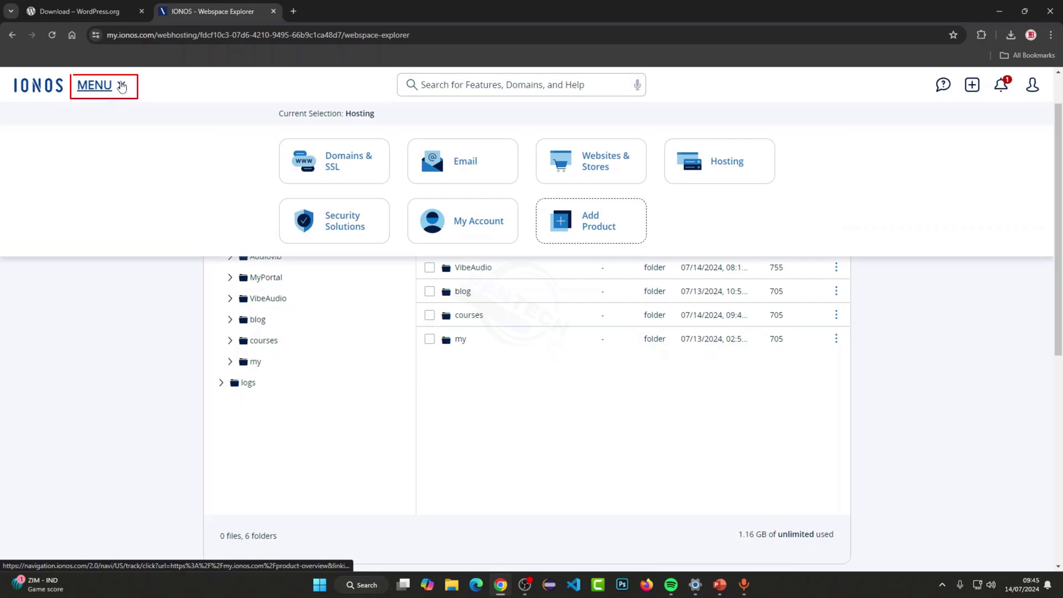
left_click(725, 168)
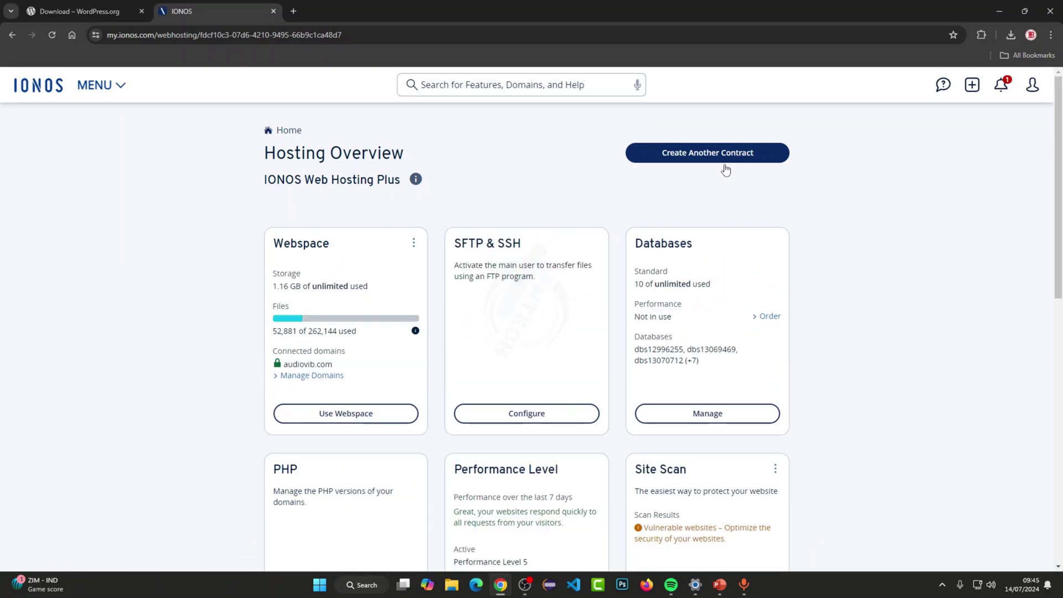
scroll(720, 277, "down", 3)
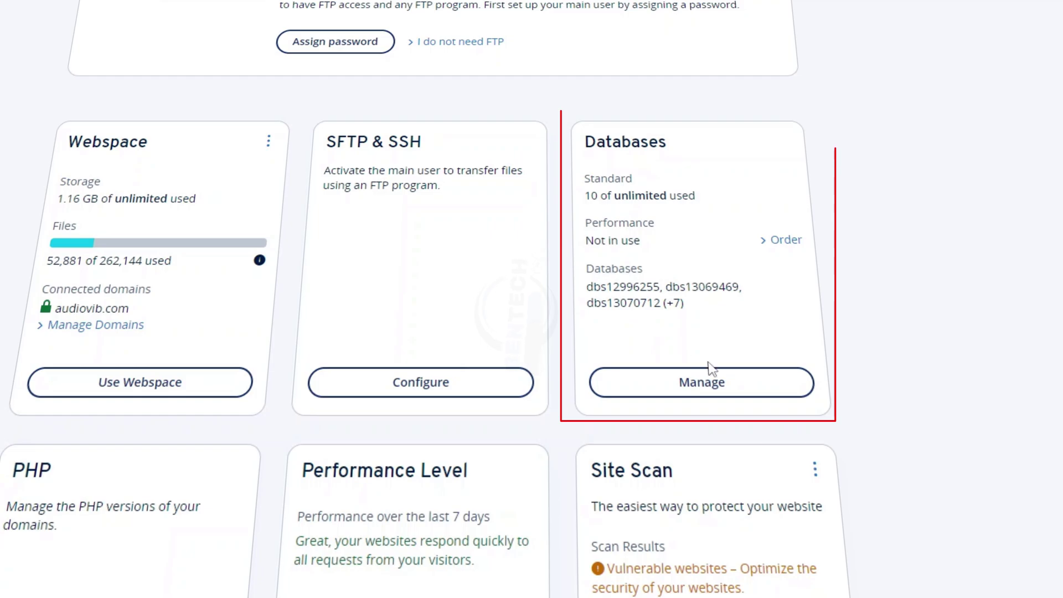
left_click(727, 392)
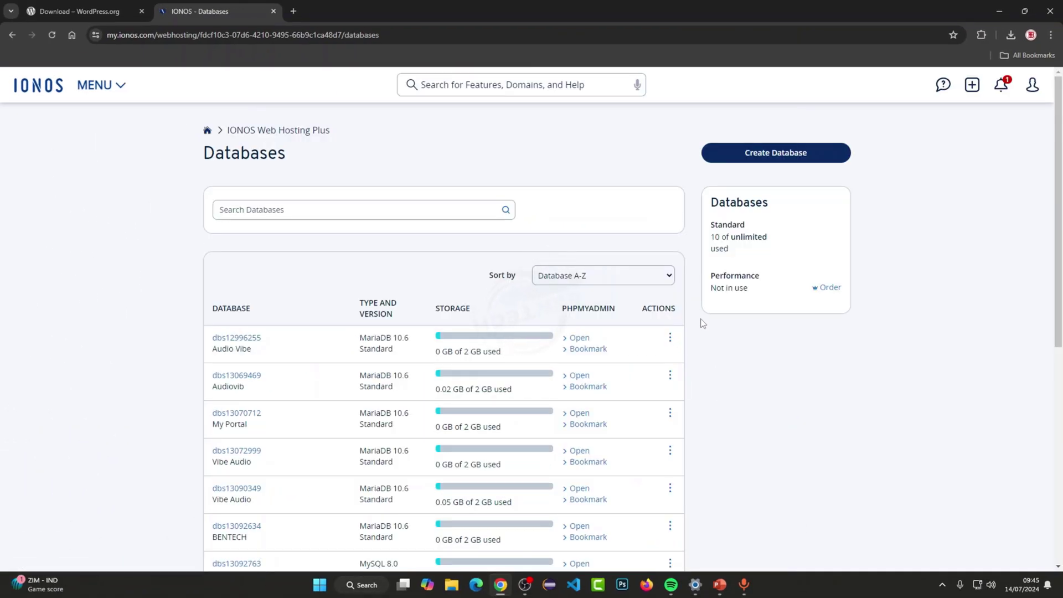
scroll(762, 335, "down", 2)
scroll(267, 302, "down", 6)
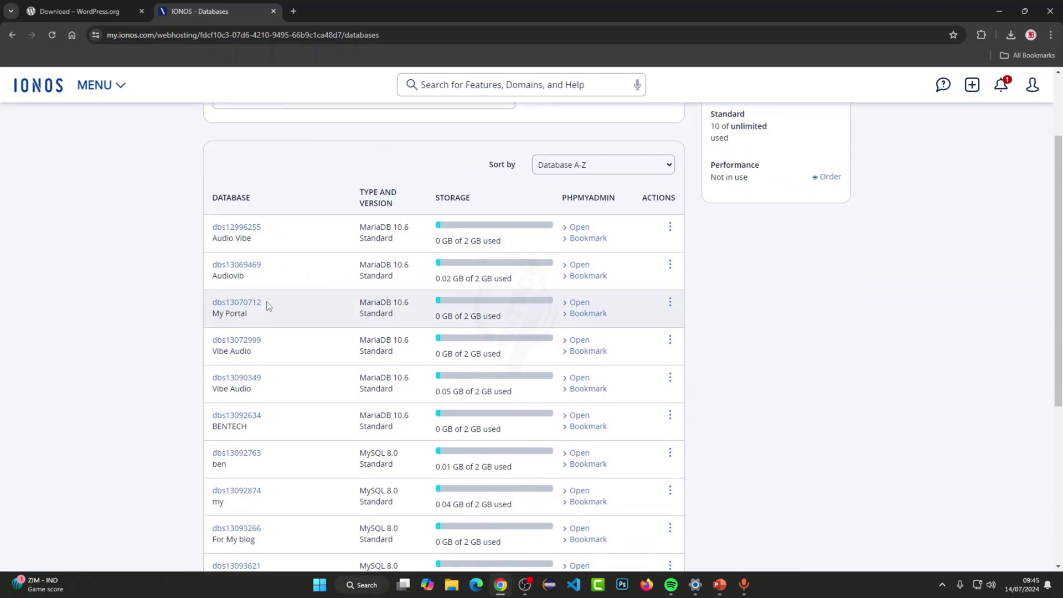
scroll(308, 442, "up", 6)
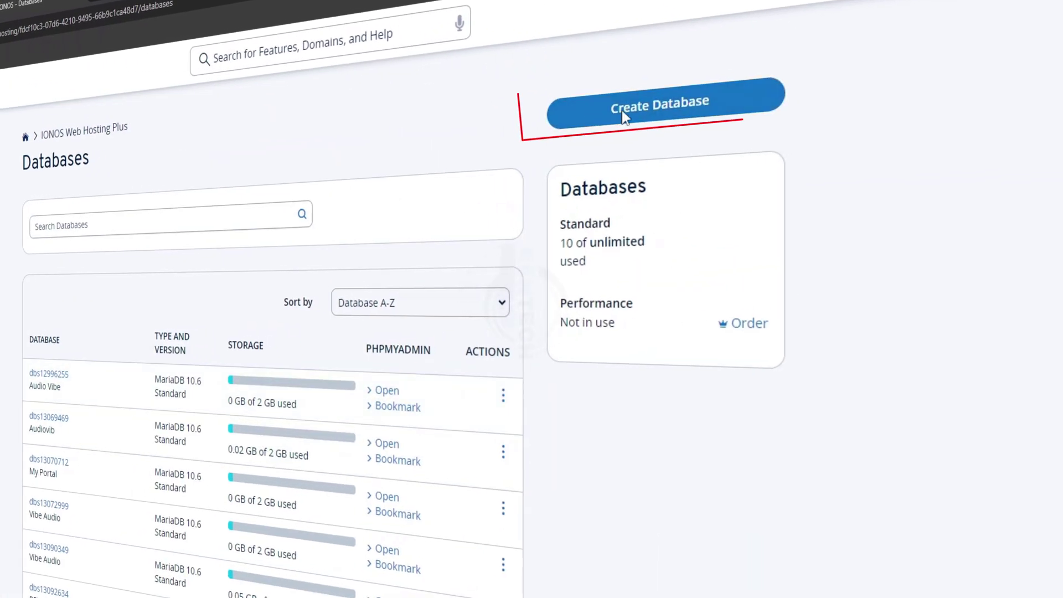
Create a Standard MySQL 8.0 database described as 'courses' and enter its password
left_click(622, 110)
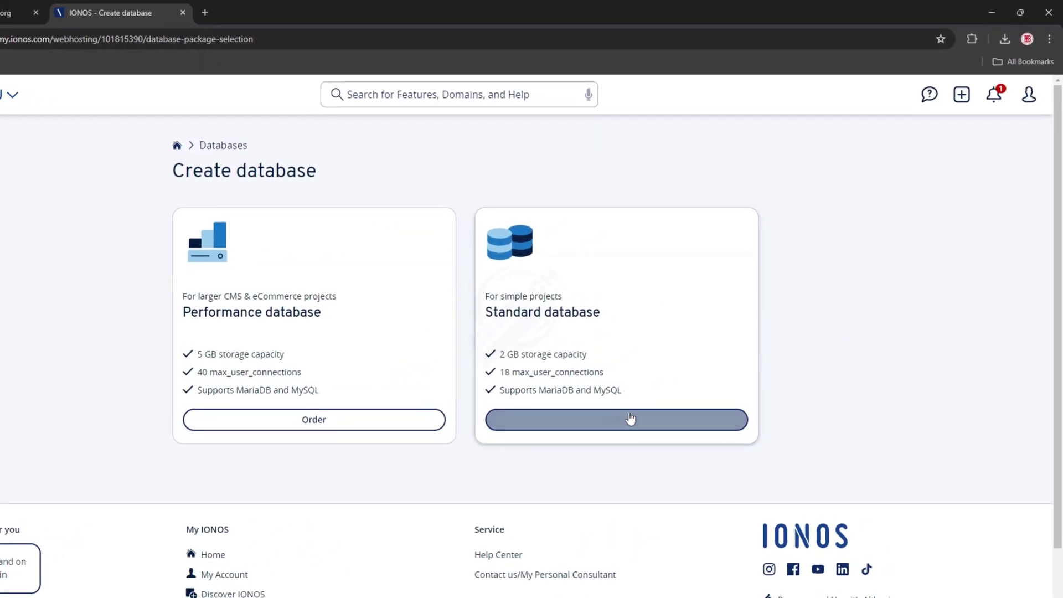
left_click(671, 378)
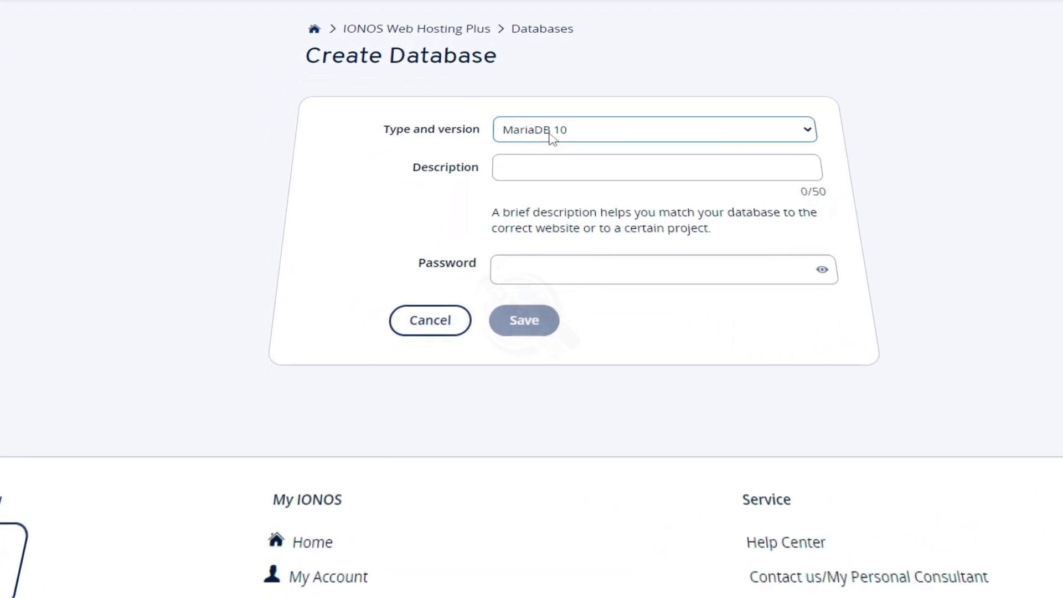
left_click(557, 168)
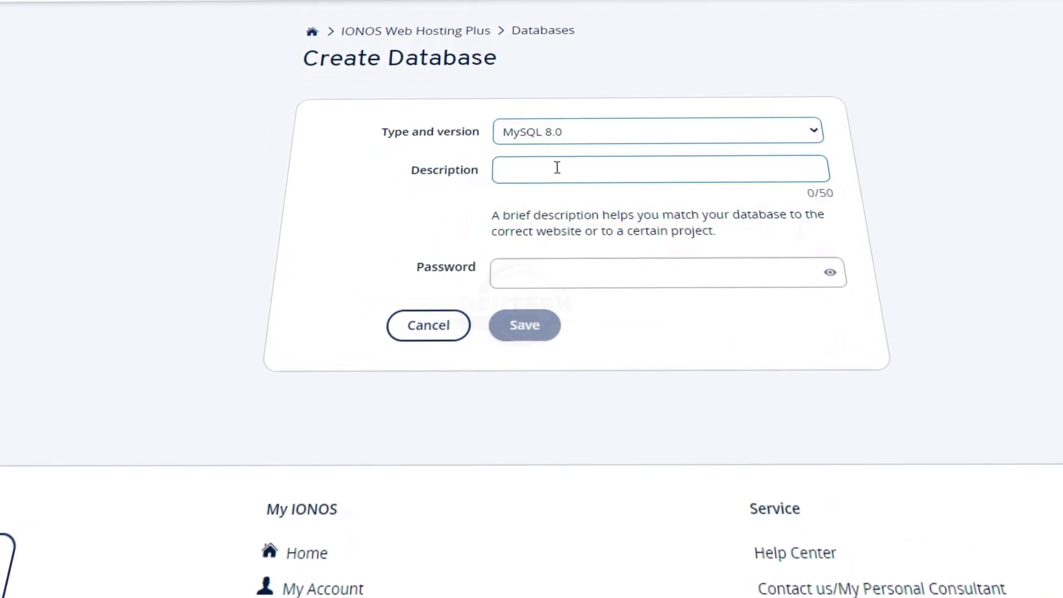
left_click(517, 171)
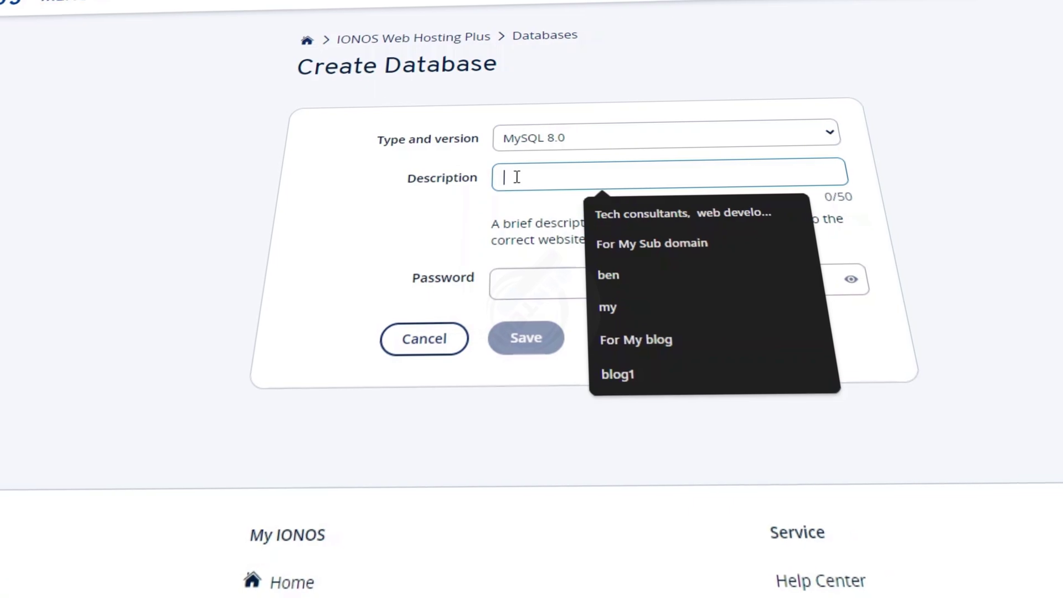
type("courses")
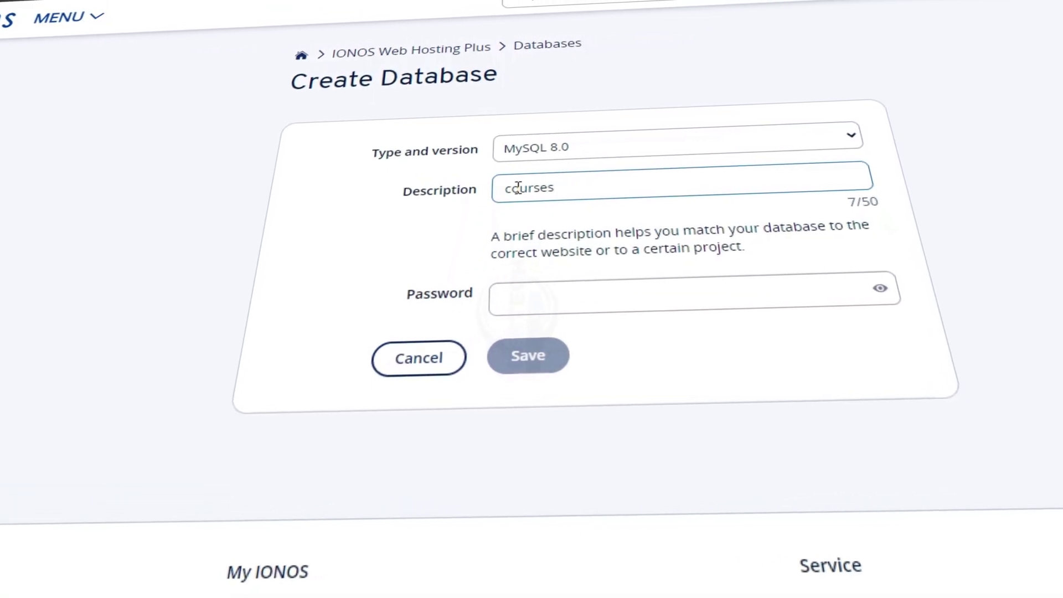
left_click(540, 302)
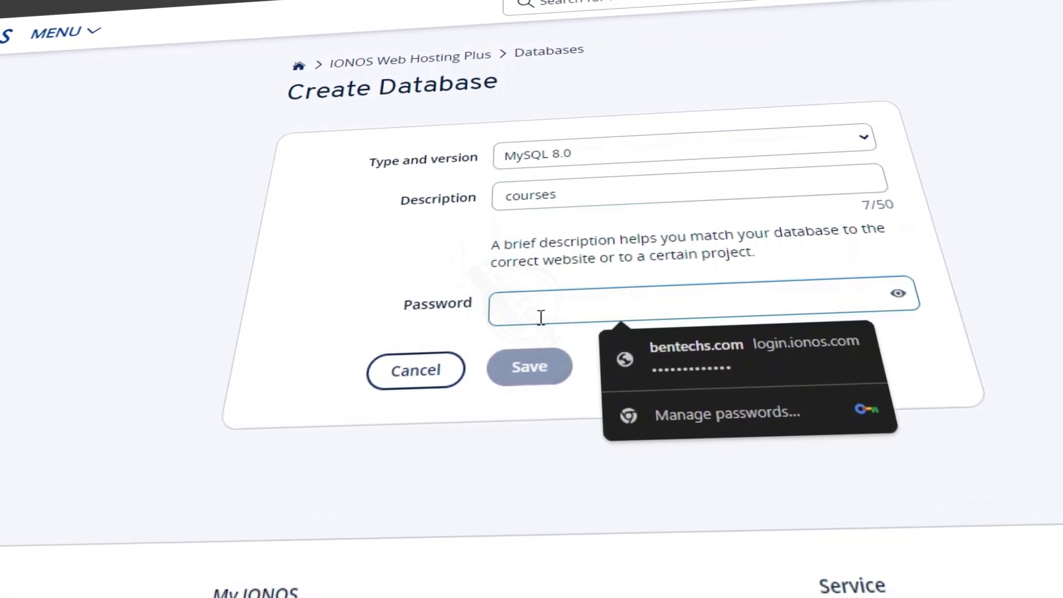
type("••")
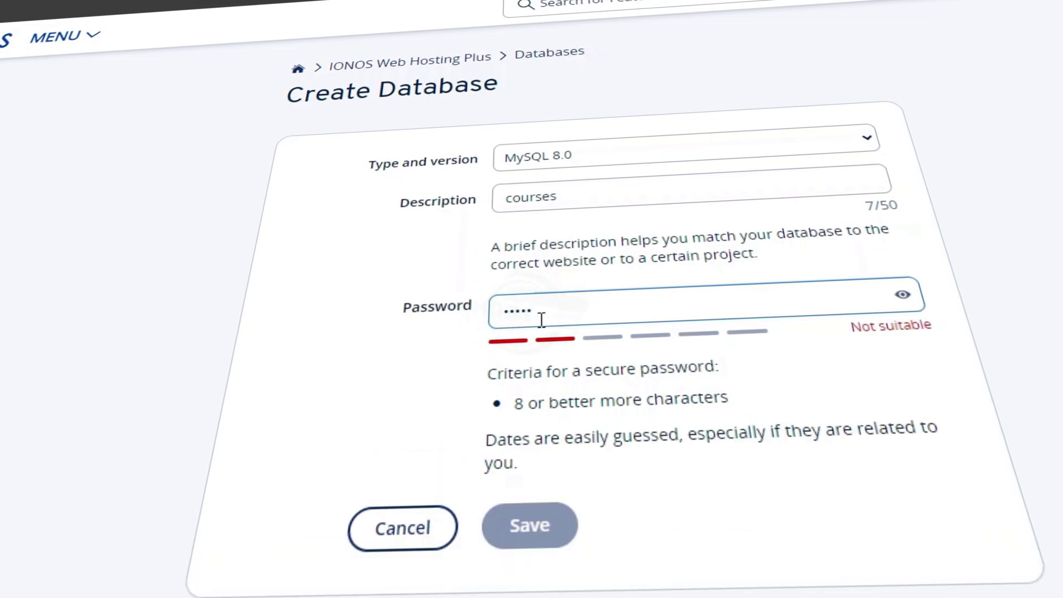
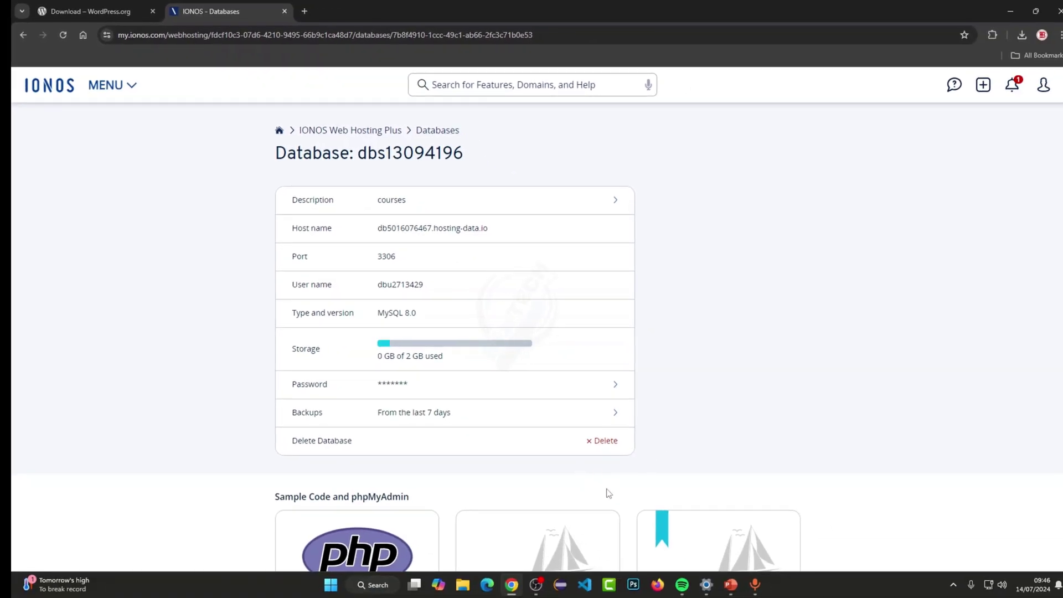
Open Notepad and paste the IONOS database name after the DB Name label
key("super")
type("not")
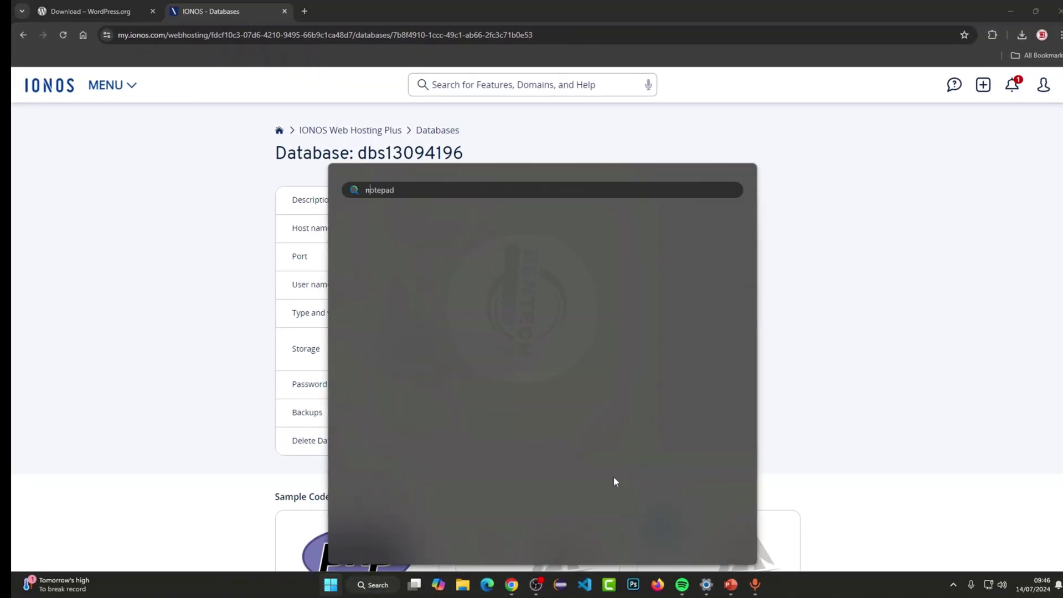
left_click(428, 274)
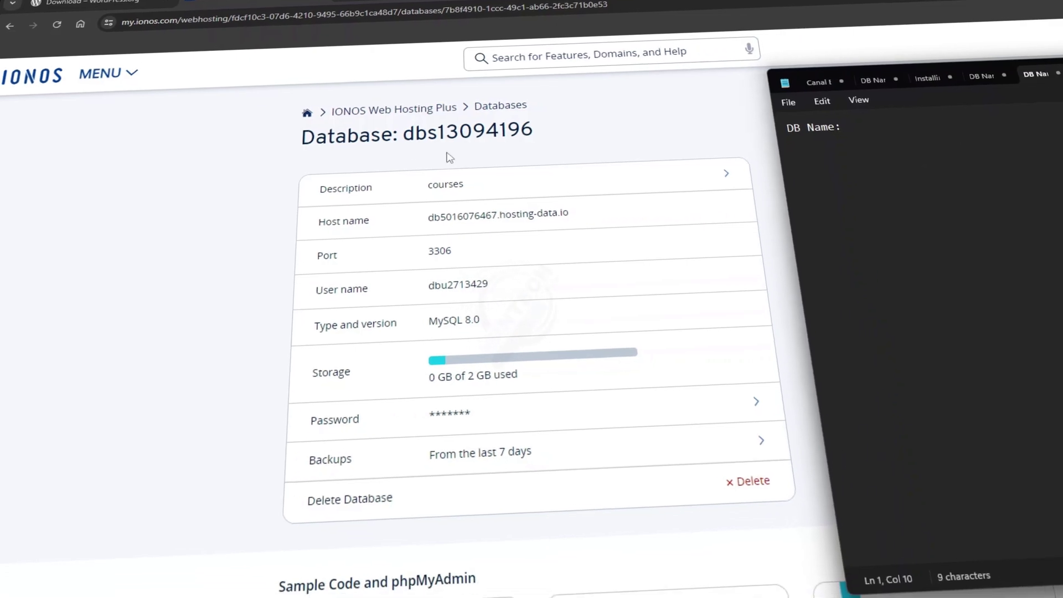
left_click_drag(415, 134, 546, 129)
key("ctrl+c")
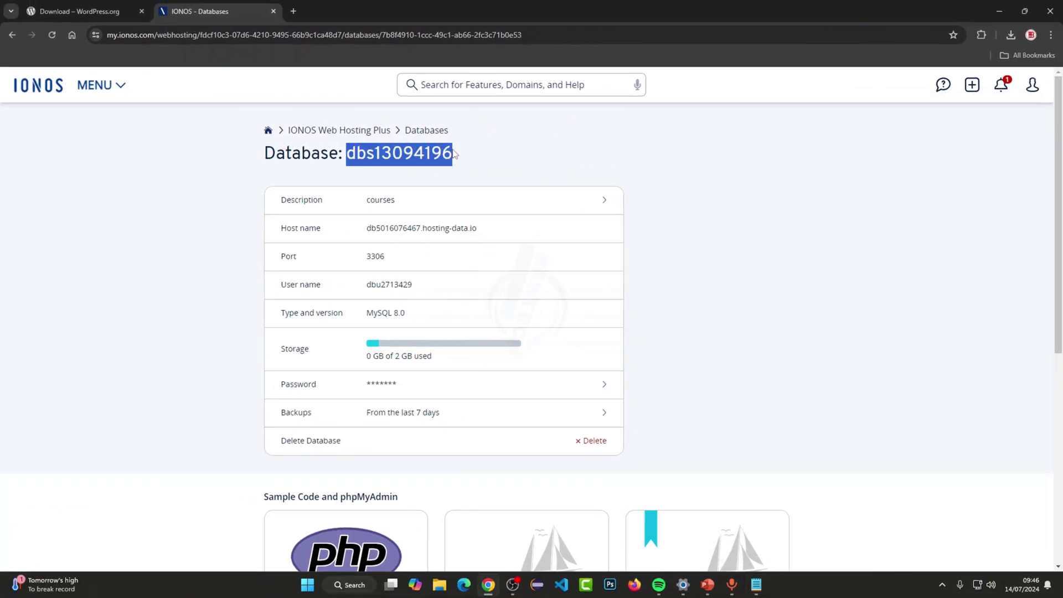
left_click(757, 586)
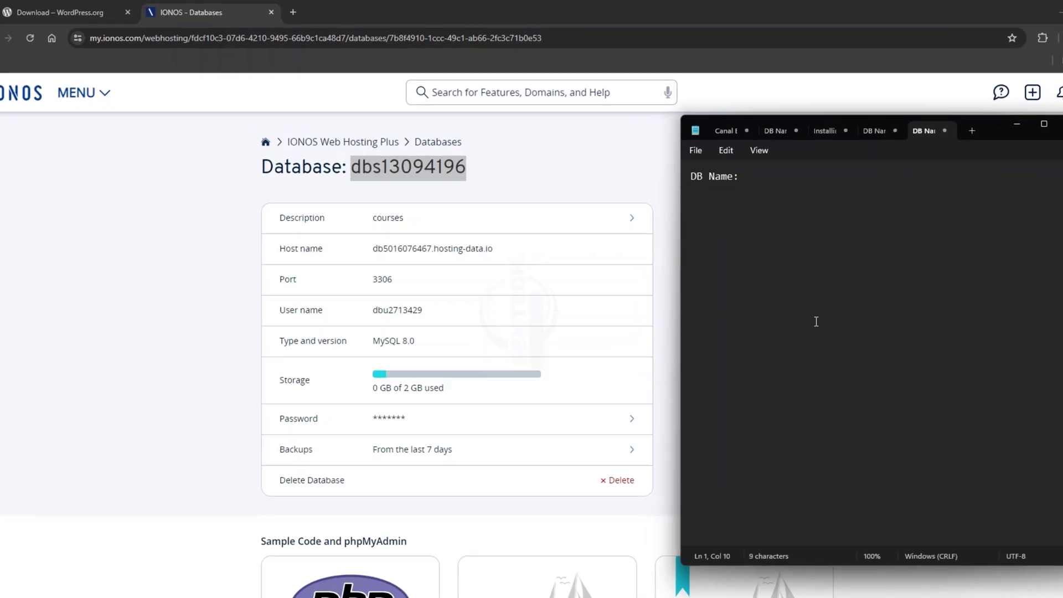
key("ctrl+v")
Add a 'User Name:' line with the pasted database user, then a 'DB Host Name:' heading
left_click_drag(562, 17, 466, 45)
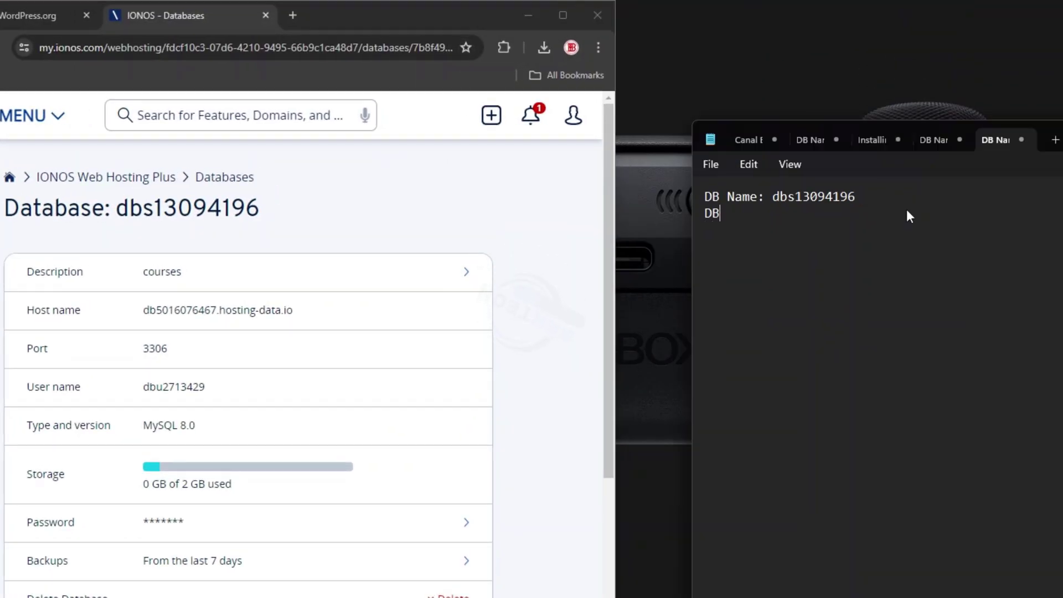
type("ser Name:")
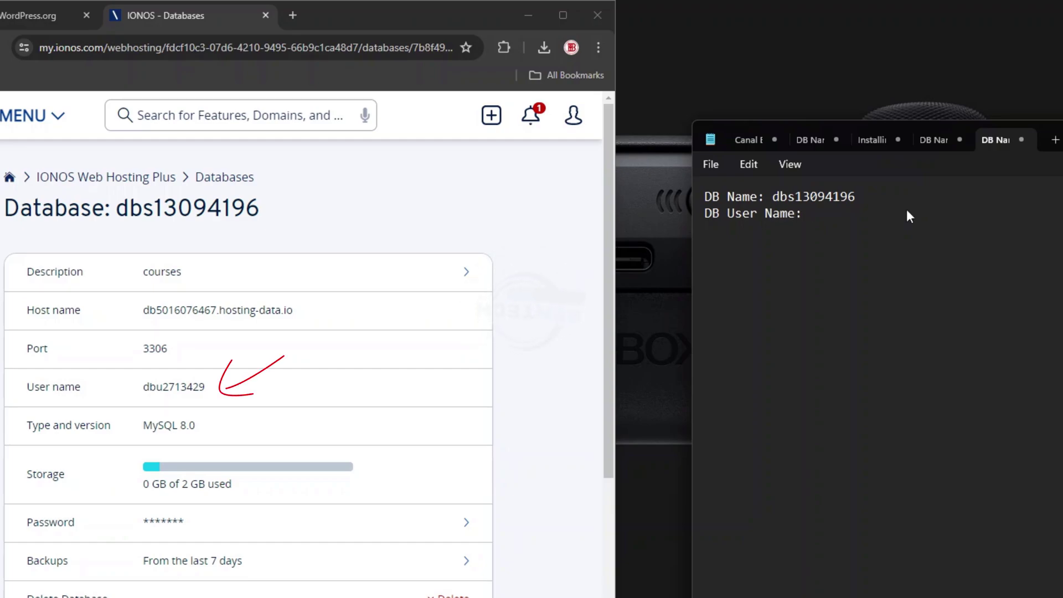
type("dbu2713429")
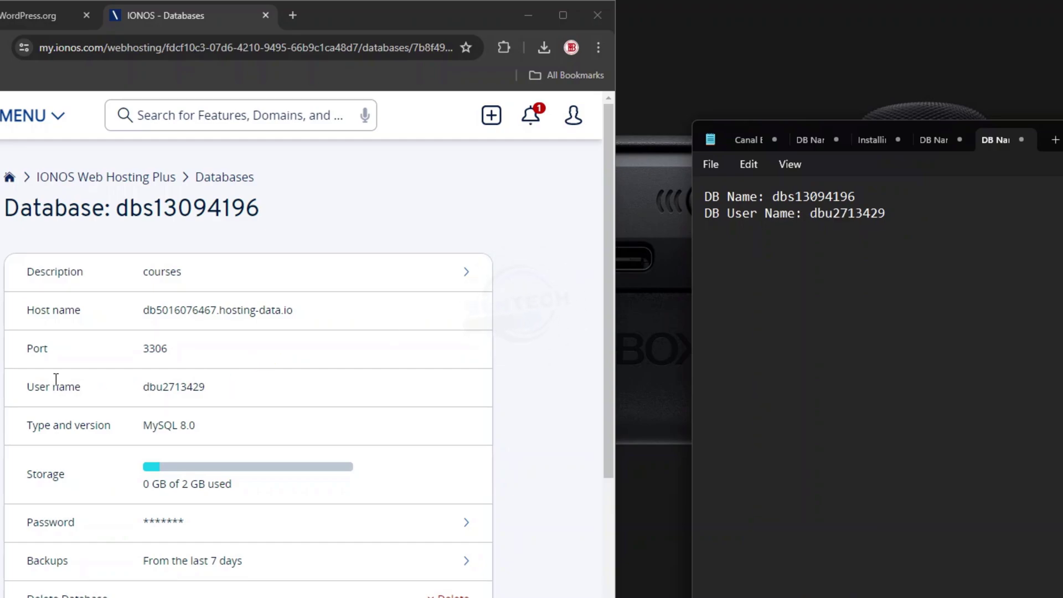
left_click_drag(22, 317, 90, 313)
key("ctrl+c")
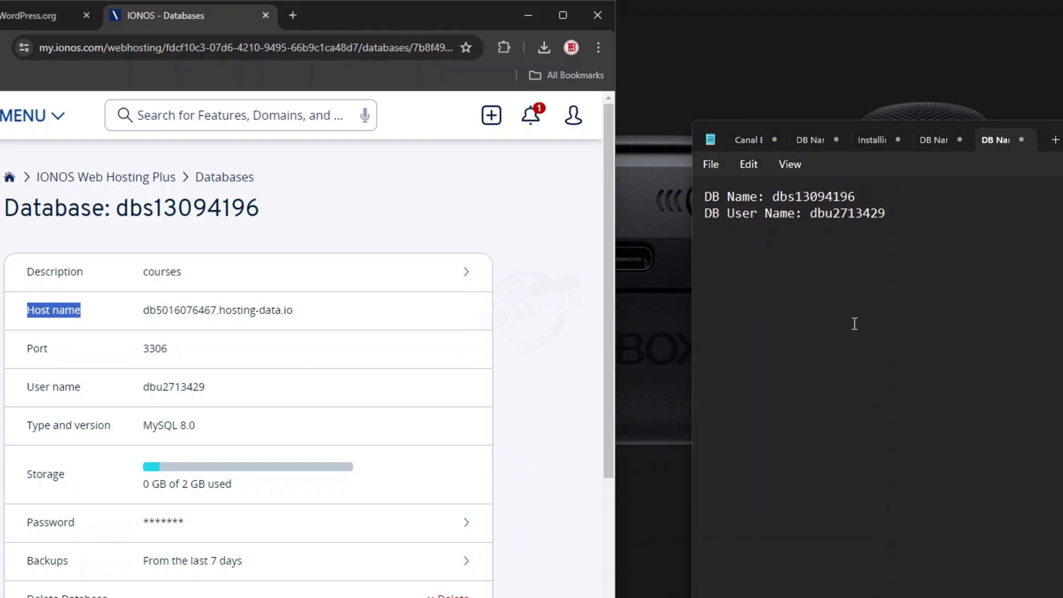
left_click(897, 209)
key("ctrl+v")
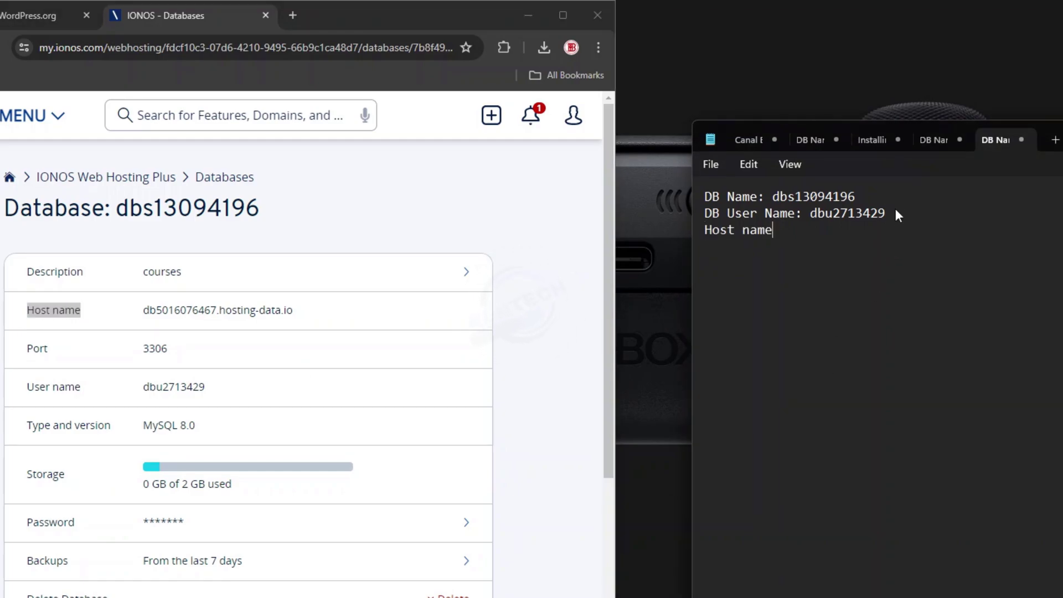
key("BackSpace")
key("BackSpace")
key("BackSpace")
key("BackSpace")
key("BackSpace")
key("BackSpace")
type("DB Host NAM")
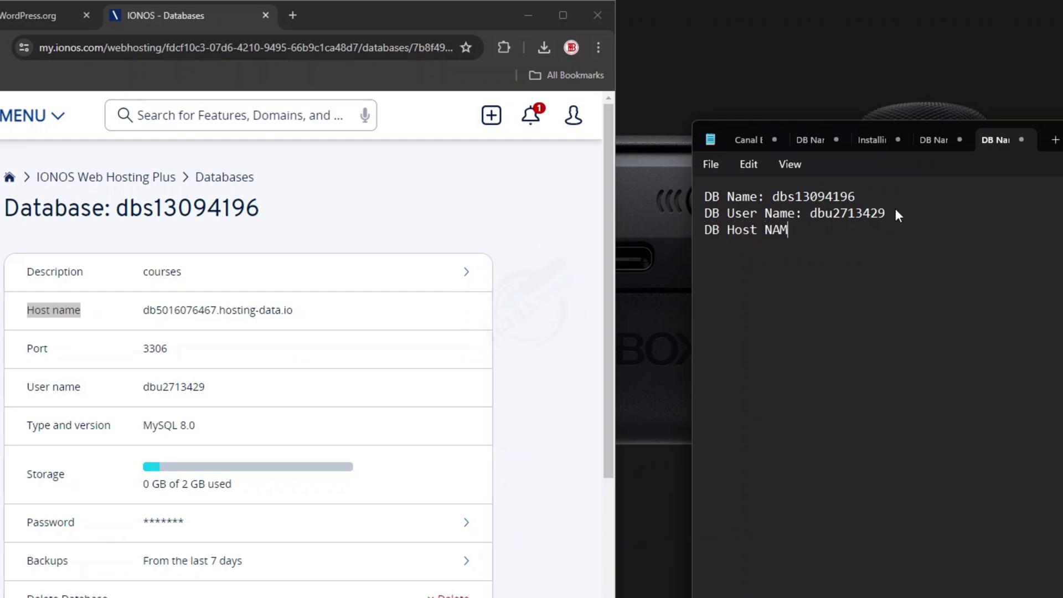
type("E")
key("BackSpace")
key("BackSpace")
key("BackSpace")
type("ame:")
key("ctrl+v")
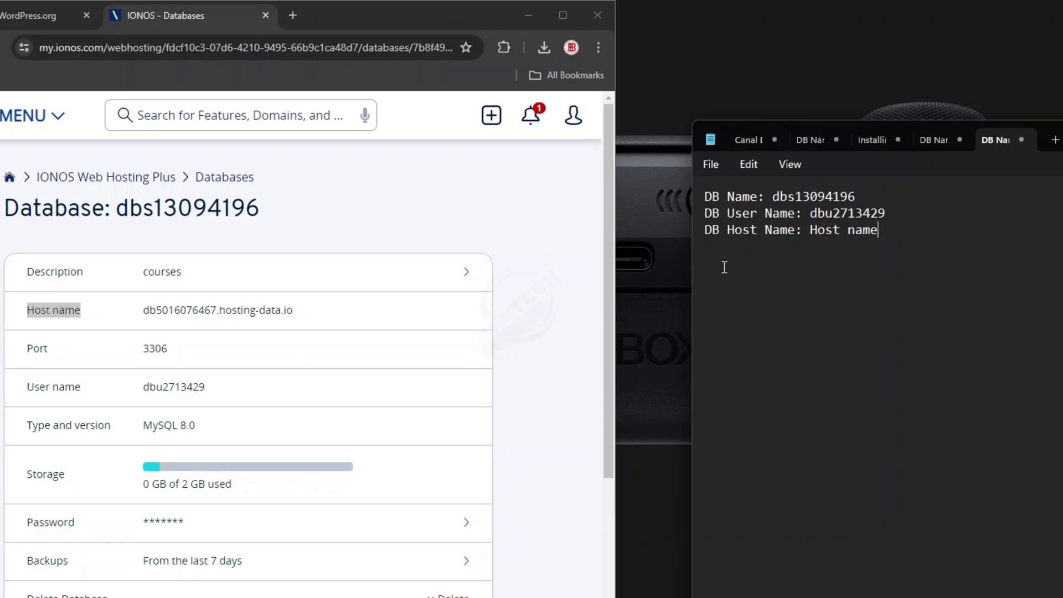
Paste the real database host name into the note and add a masked password line
left_click_drag(143, 309, 289, 306)
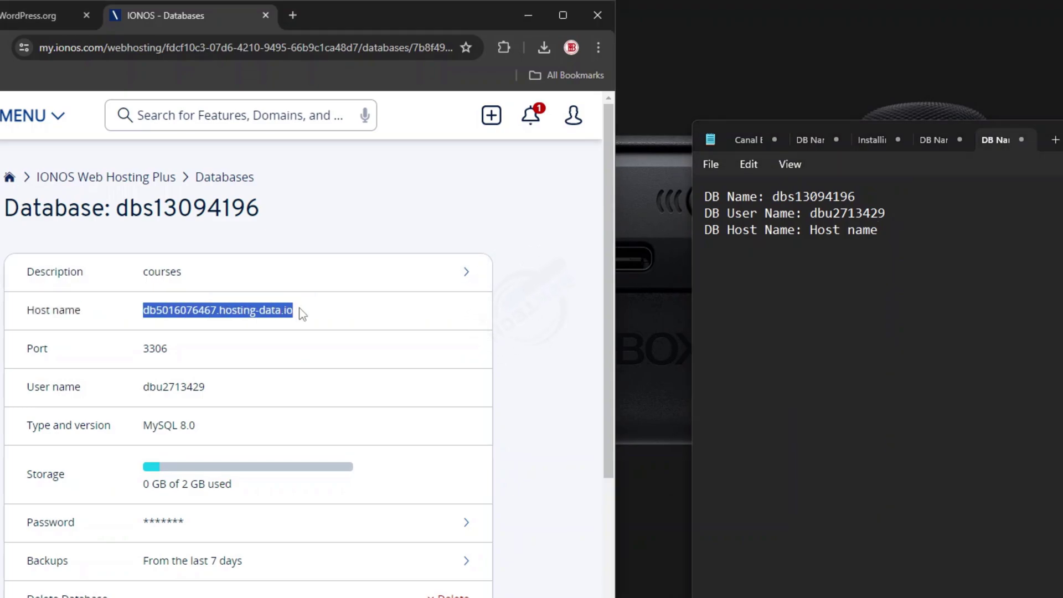
left_click_drag(880, 231, 816, 231)
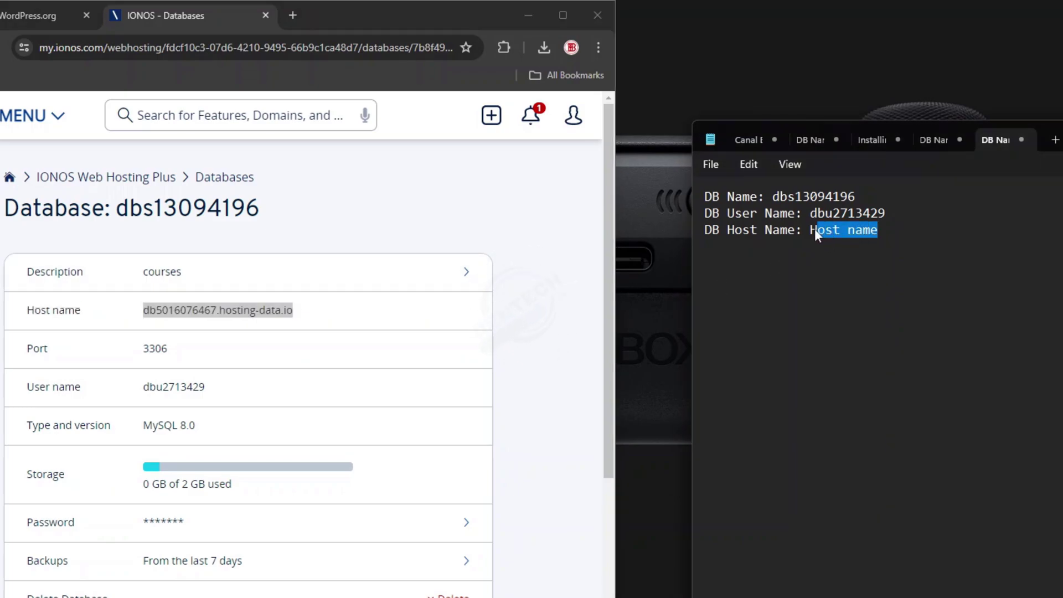
type("db5016076467.hosting-data.io")
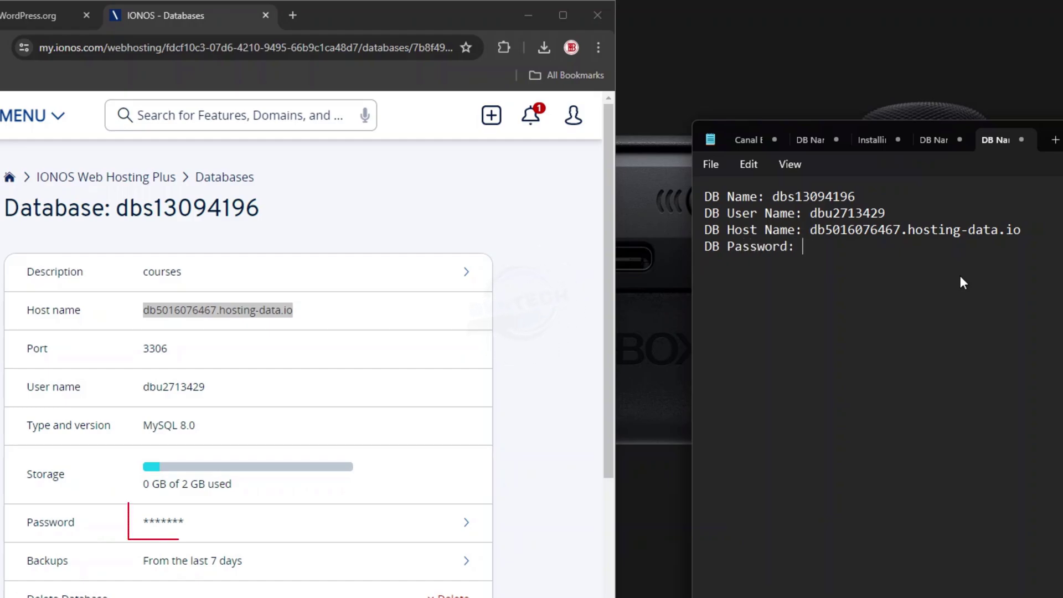
type("*************")
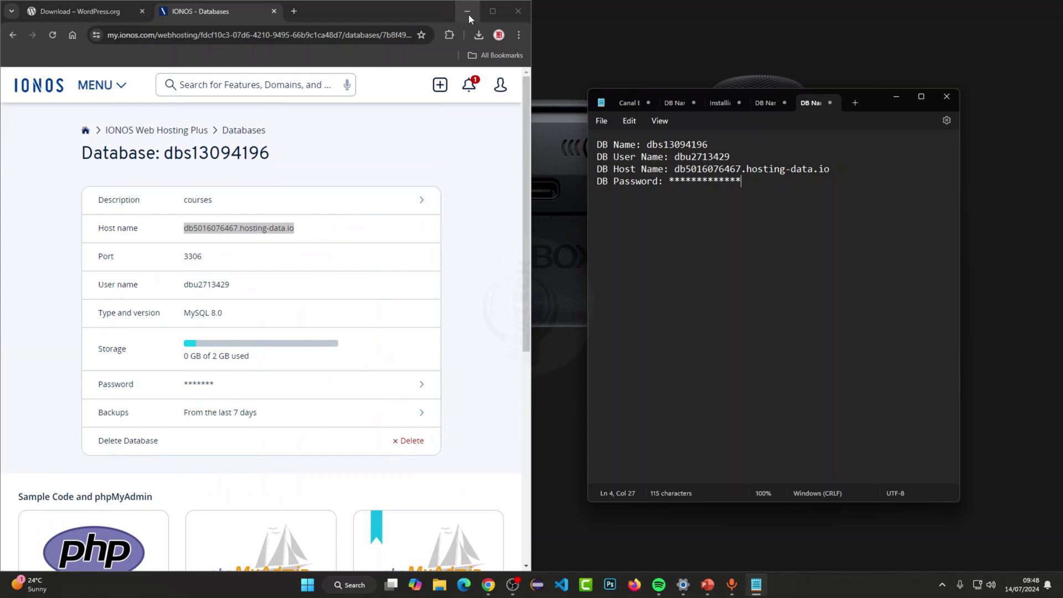
left_click(468, 12)
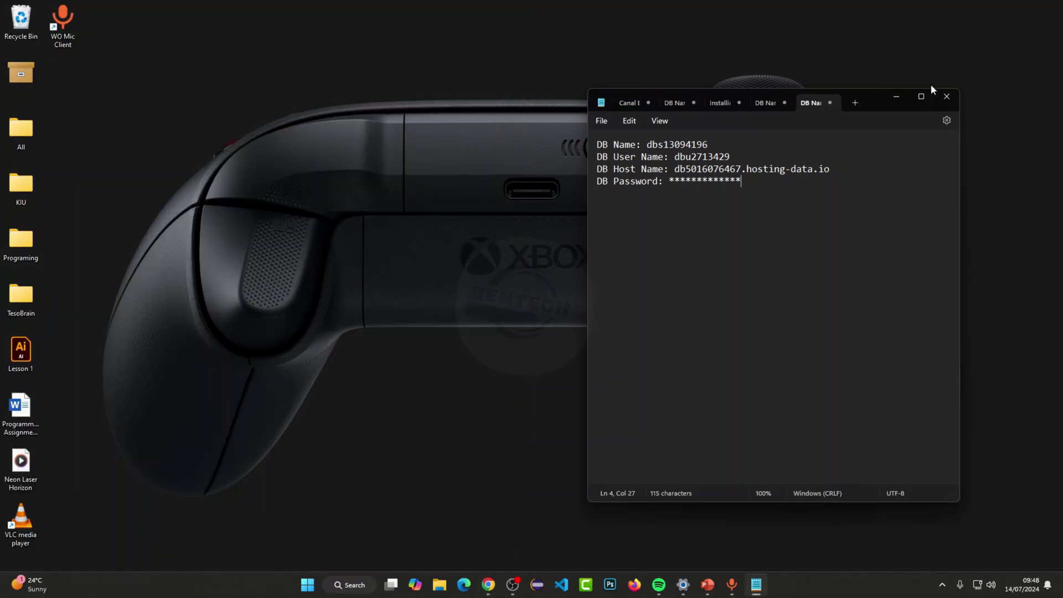
Go to the Domains & SSL overview and filter it to show only subdomains
left_click(897, 96)
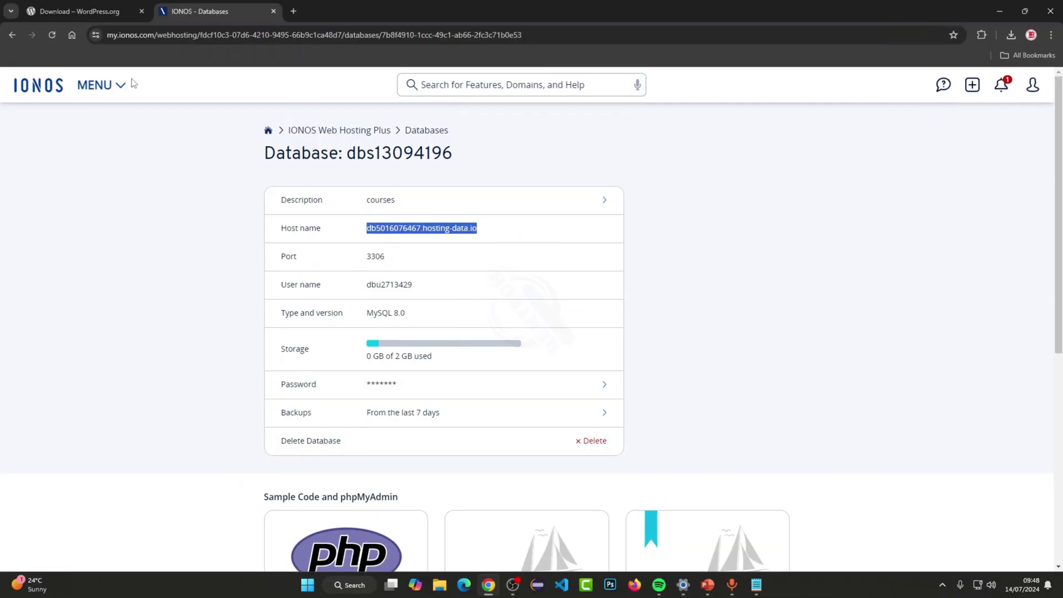
left_click(180, 87)
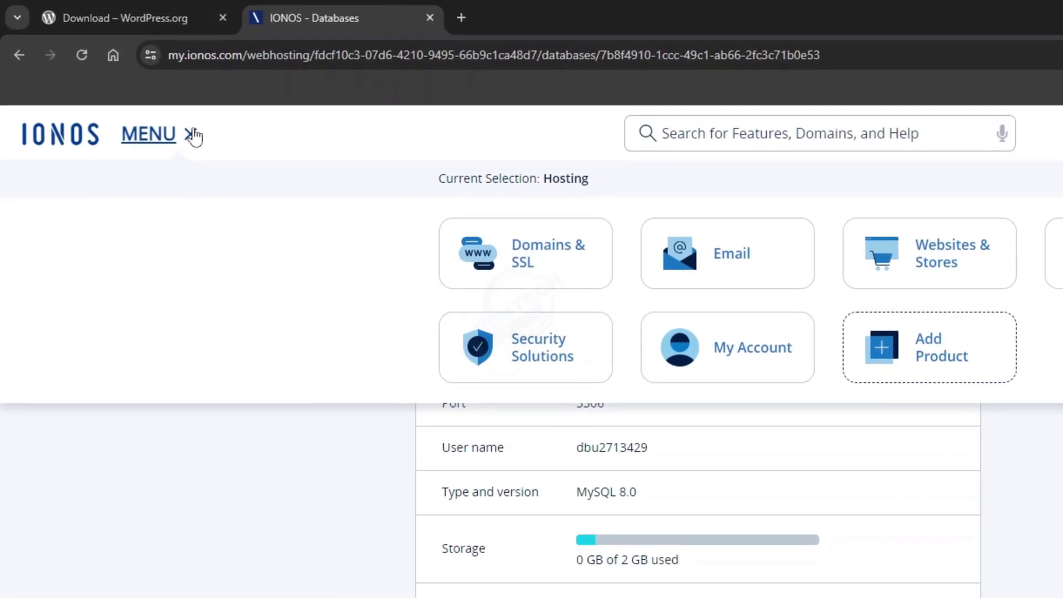
left_click(514, 250)
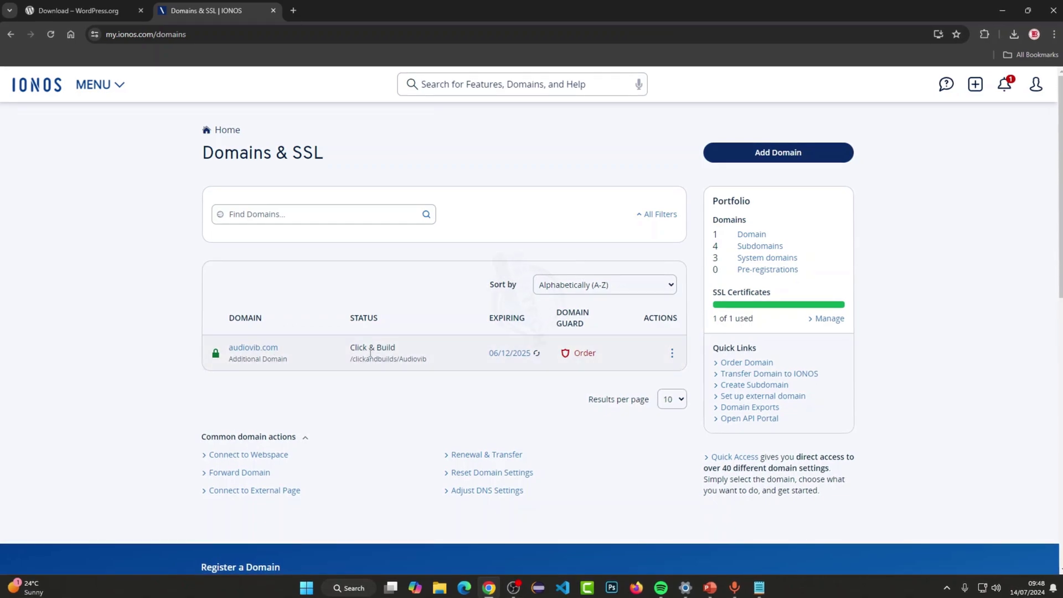
triple_click(370, 354)
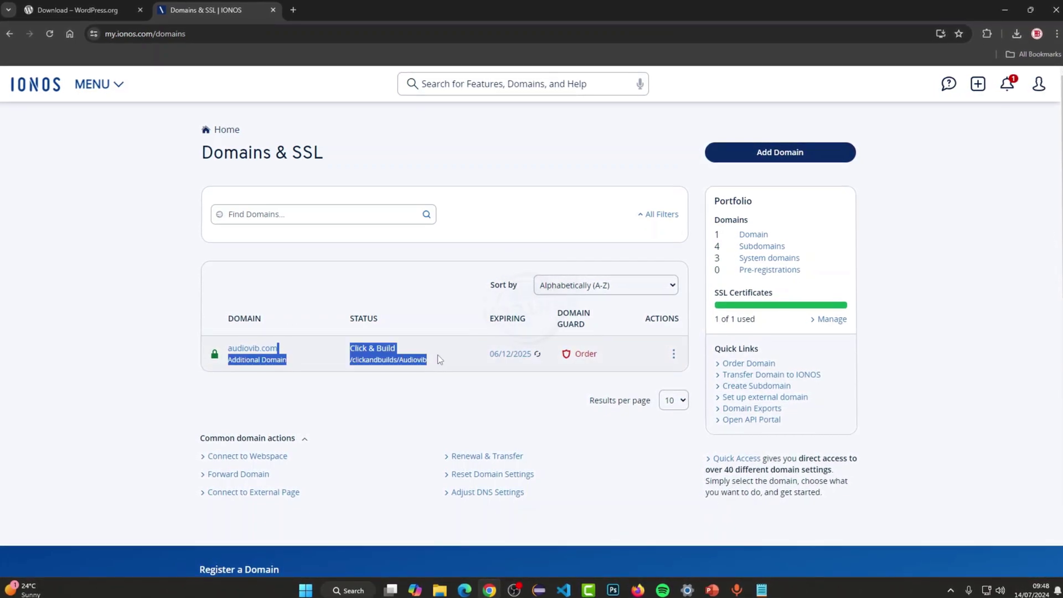
left_click(651, 425)
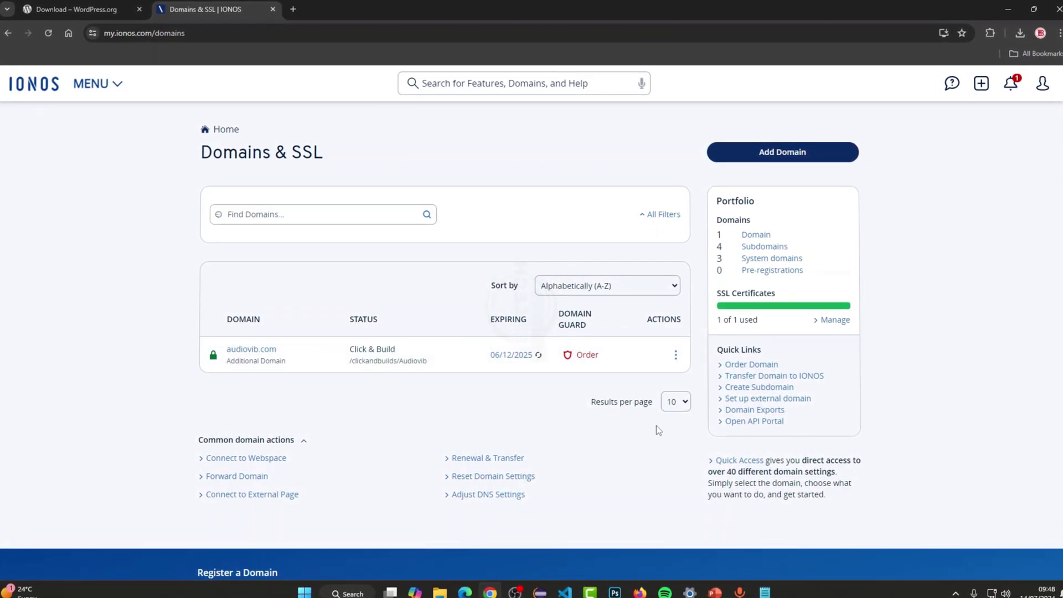
left_click(758, 251)
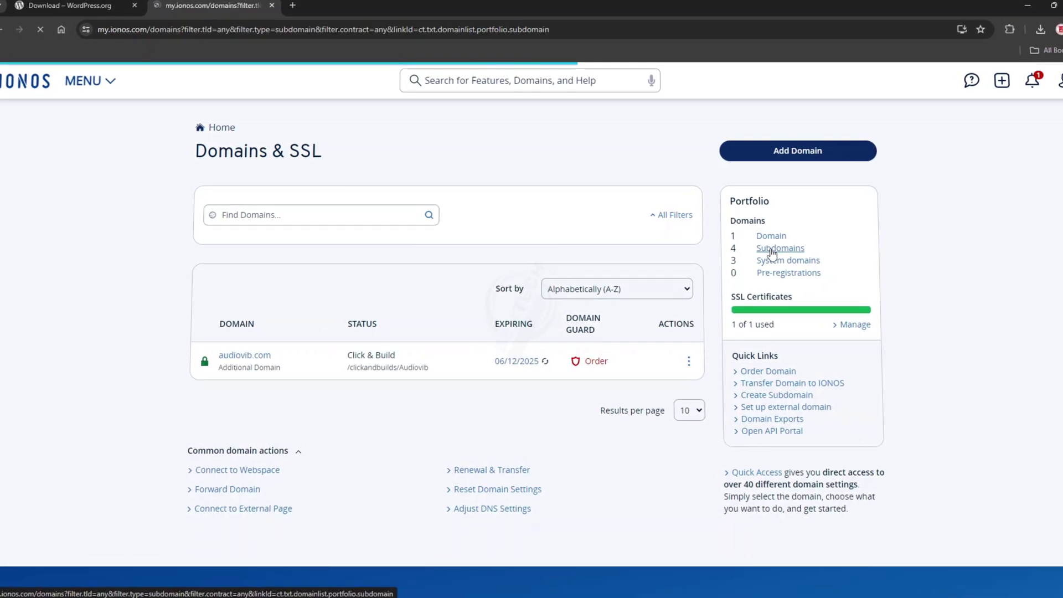
Review the existing subdomains' destinations and actions, then start creating a new subdomain
scroll(534, 308, "down", 3)
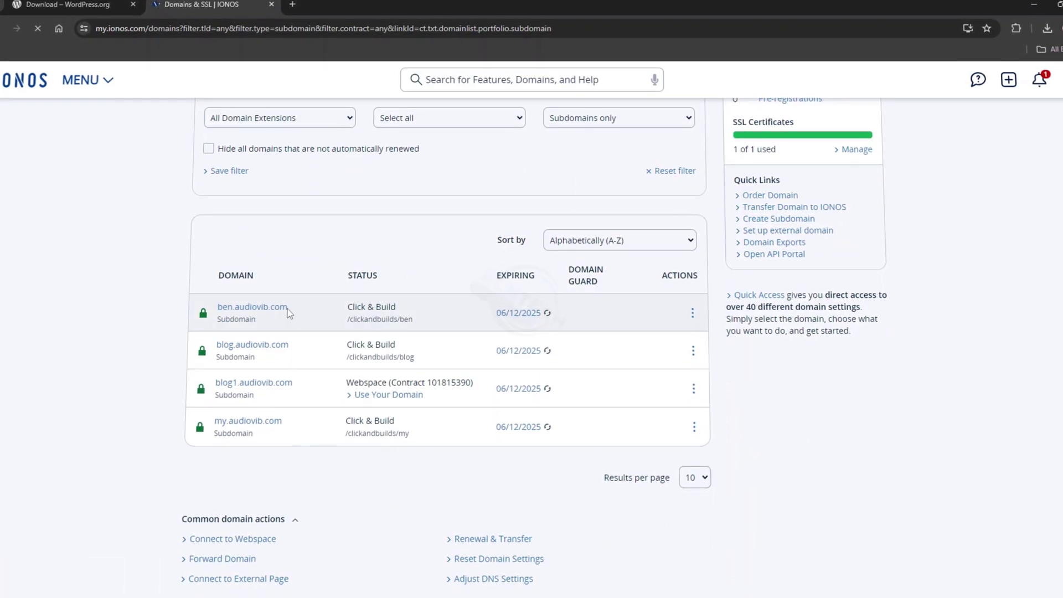
scroll(679, 323, "up", 3)
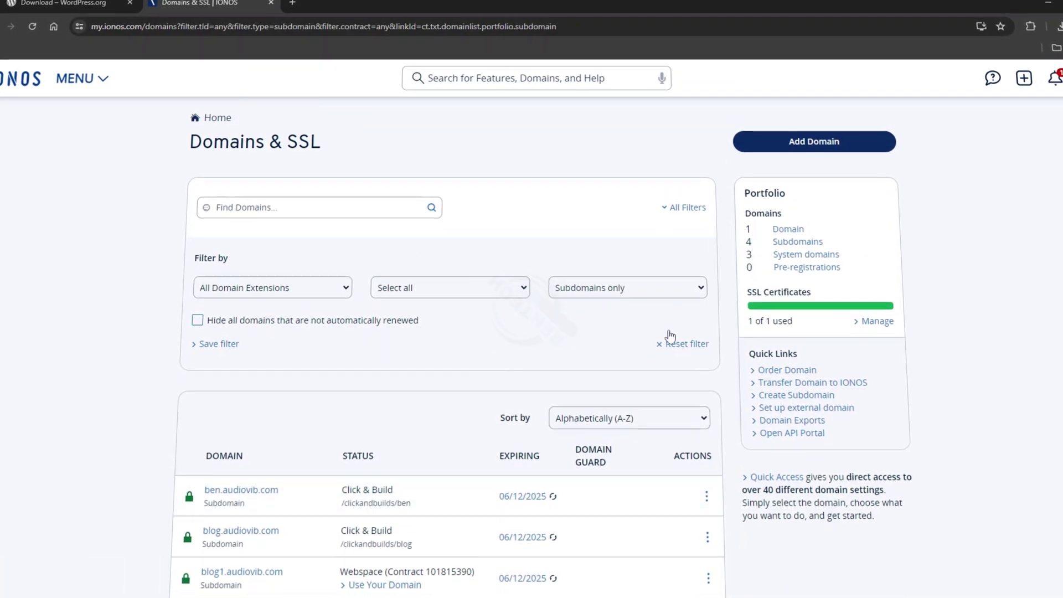
scroll(278, 301, "down", 3)
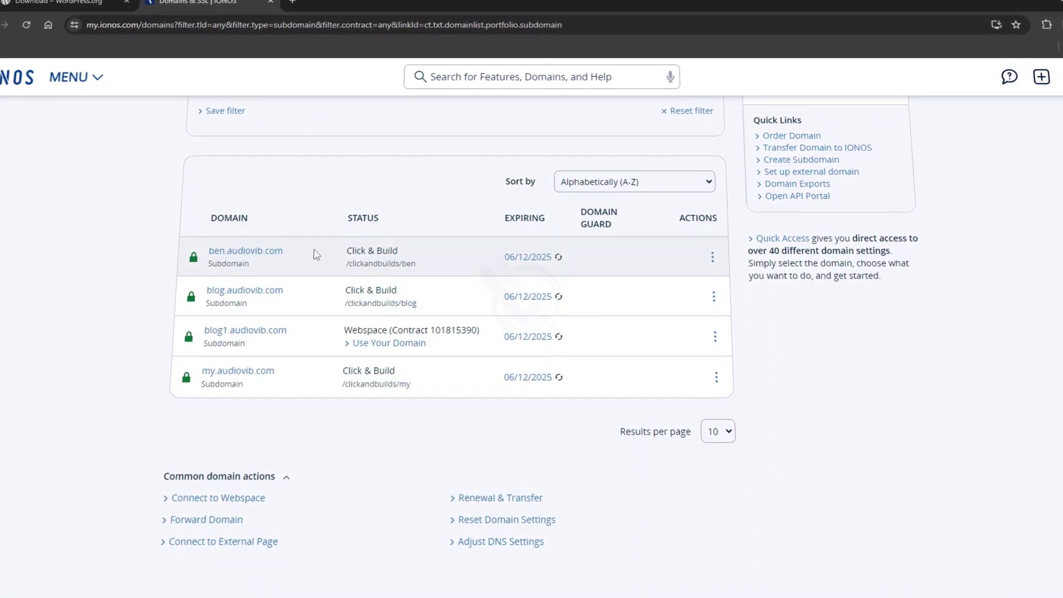
left_click_drag(348, 268, 418, 266)
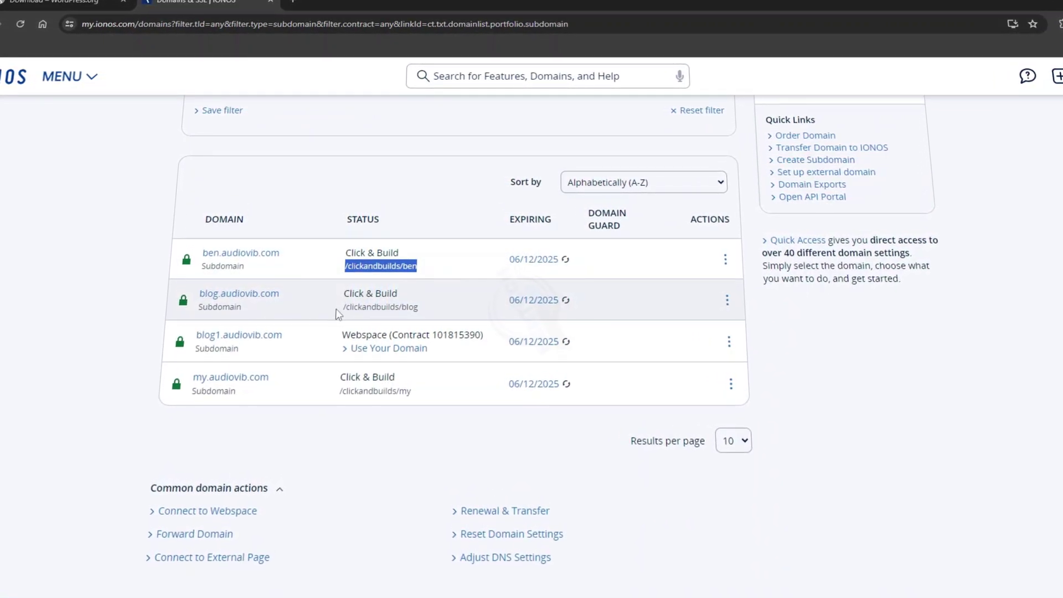
left_click_drag(344, 288, 419, 306)
left_click_drag(341, 387, 428, 401)
left_click(458, 420)
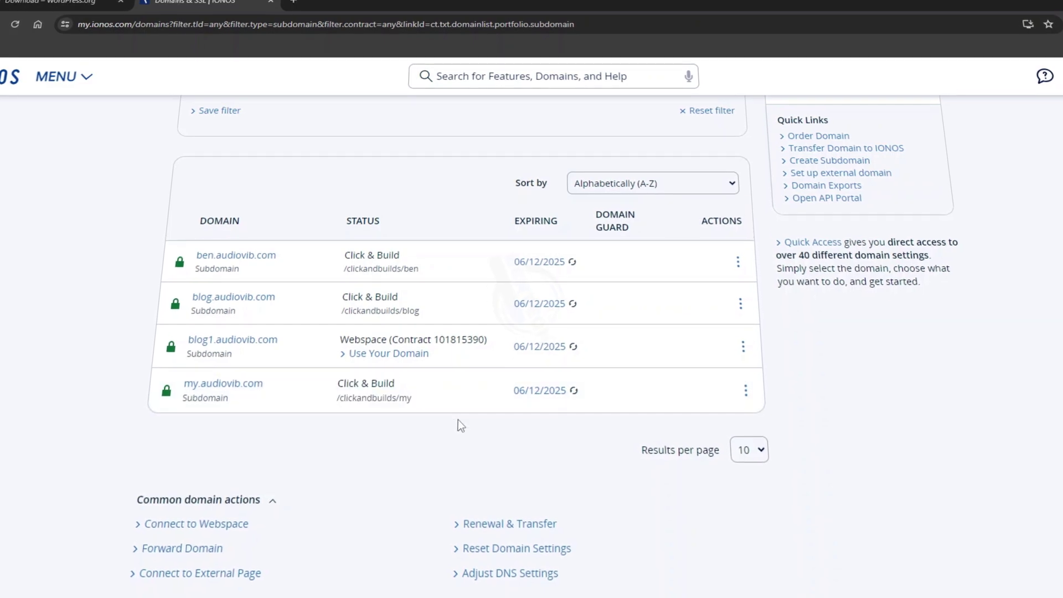
left_click(744, 263)
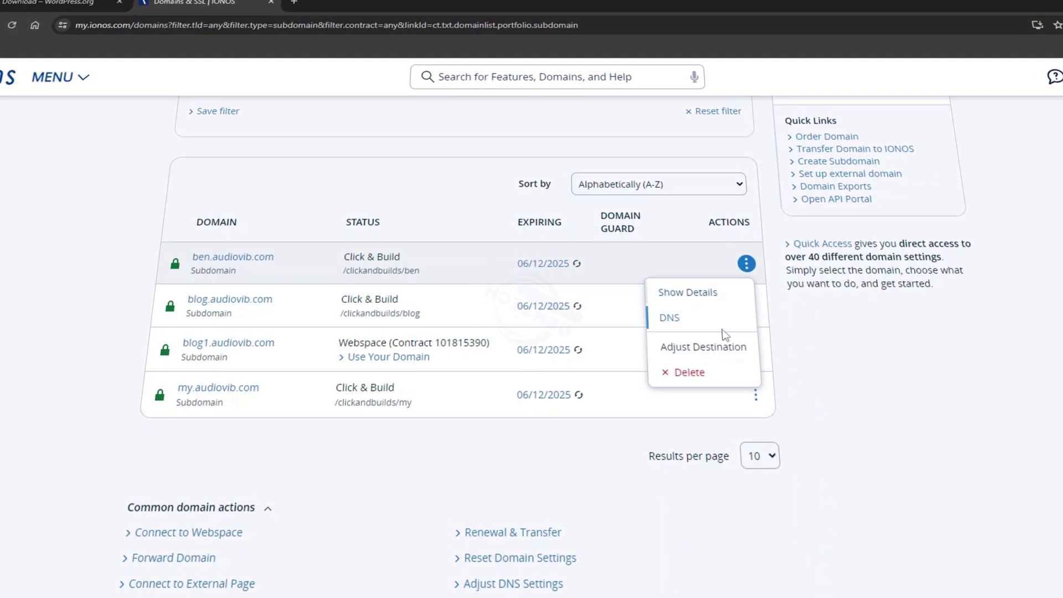
left_click(804, 420)
left_click(765, 398)
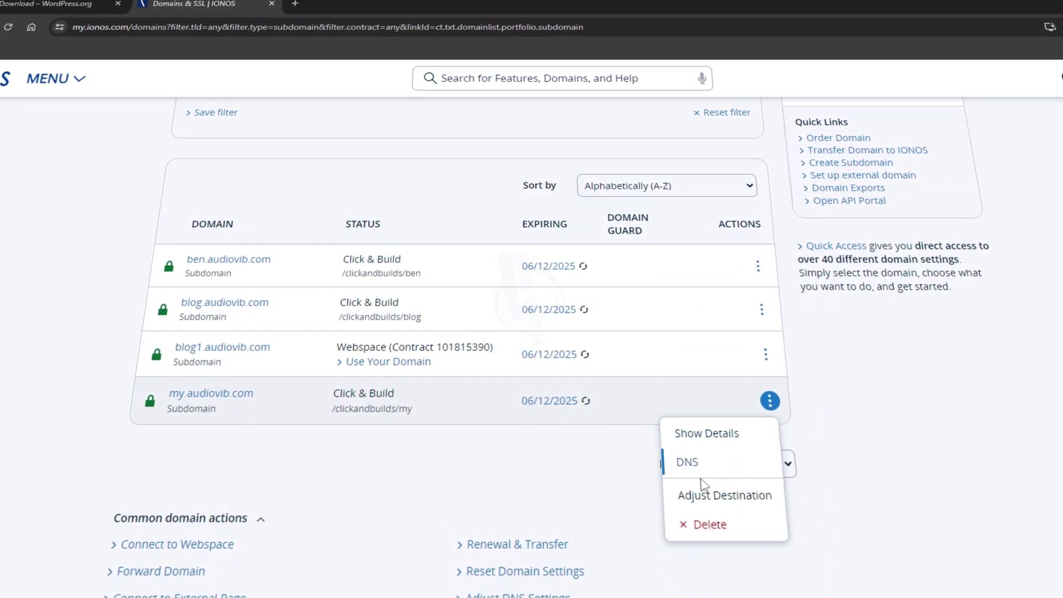
left_click(873, 420)
scroll(883, 425, "up", 3)
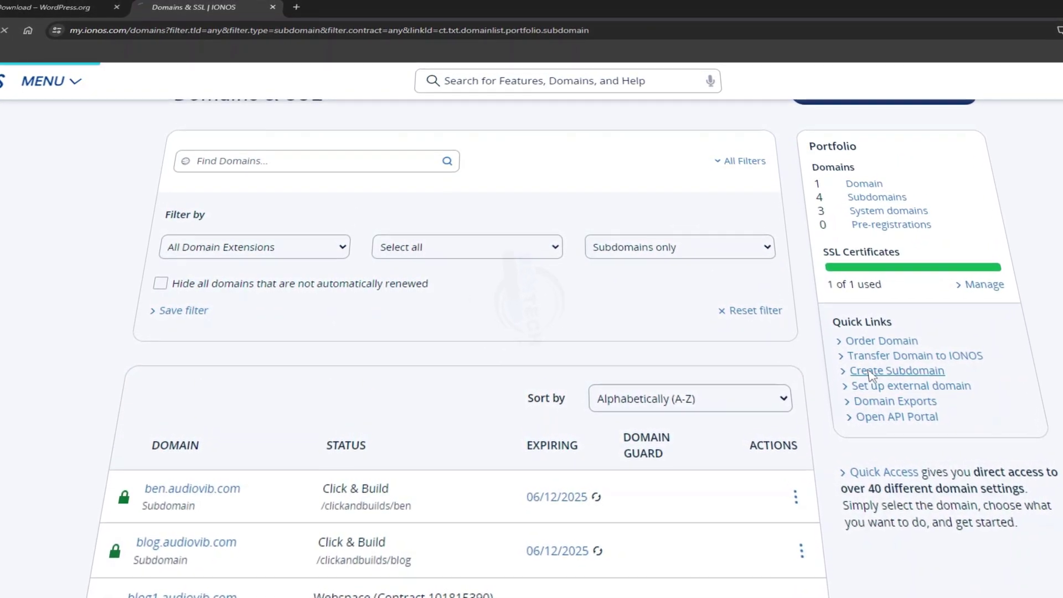
left_click(867, 371)
Create the subdomain 'courses' under audiovib.com and return to the full subdomain list
left_click(678, 320)
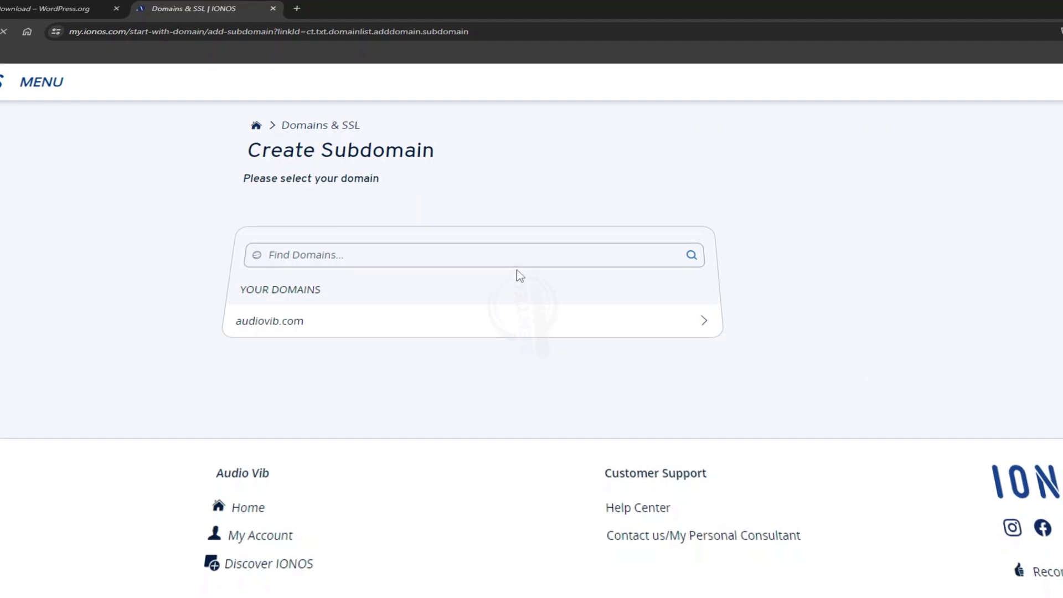
left_click(439, 314)
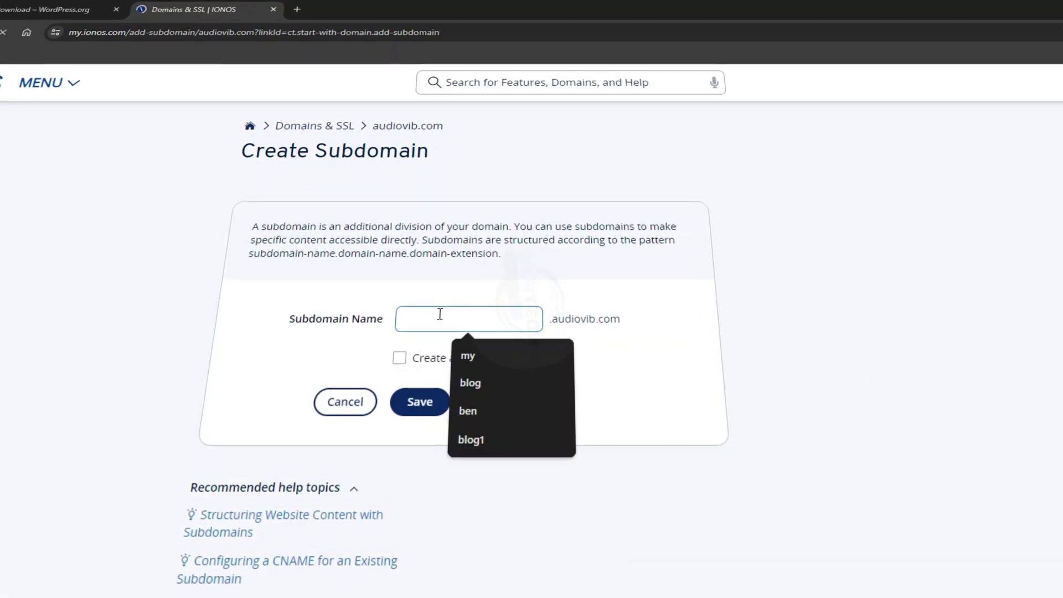
type("courses")
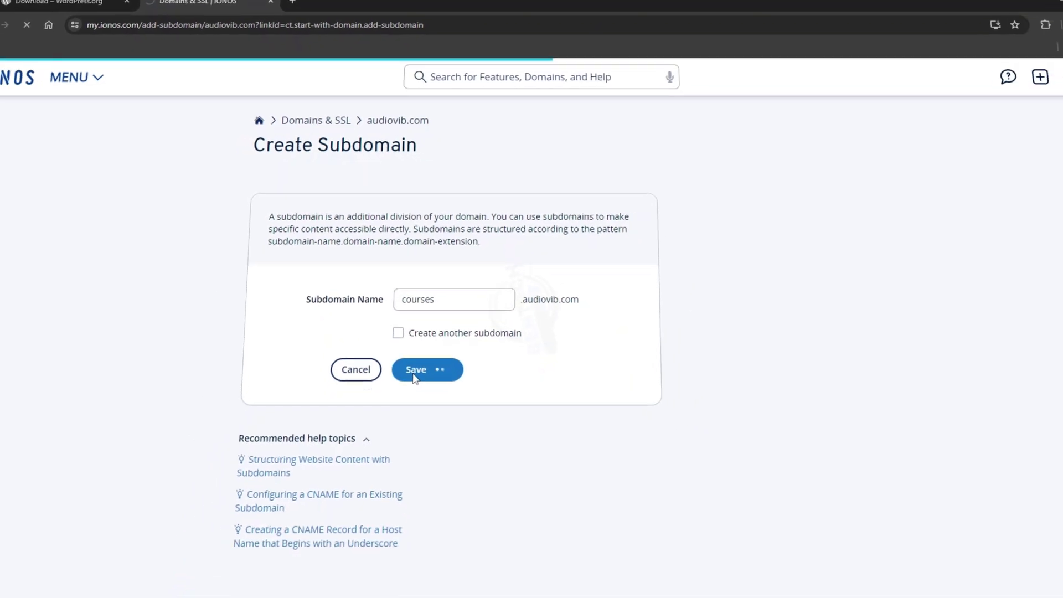
scroll(529, 338, "down", 3)
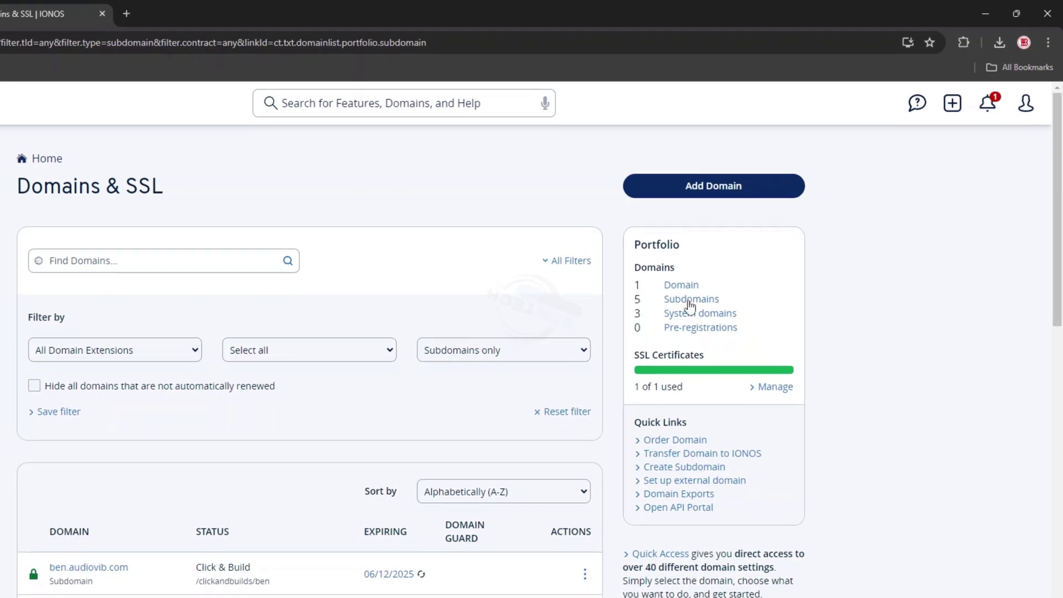
left_click(677, 311)
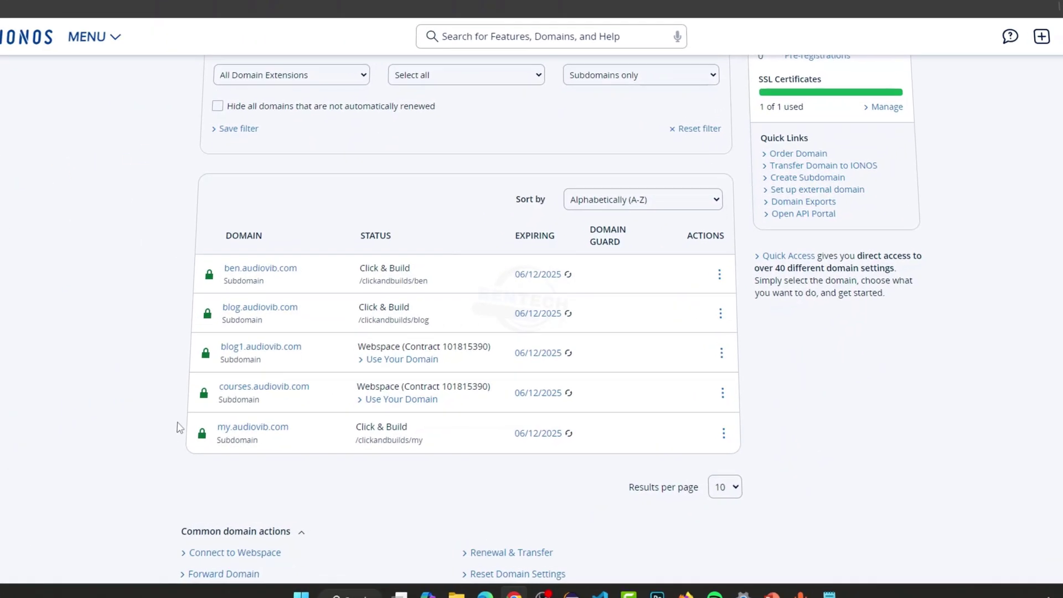
Point courses.audiovib.com's destination to the webspace folder /clickandbuilds/courses
left_click(900, 320)
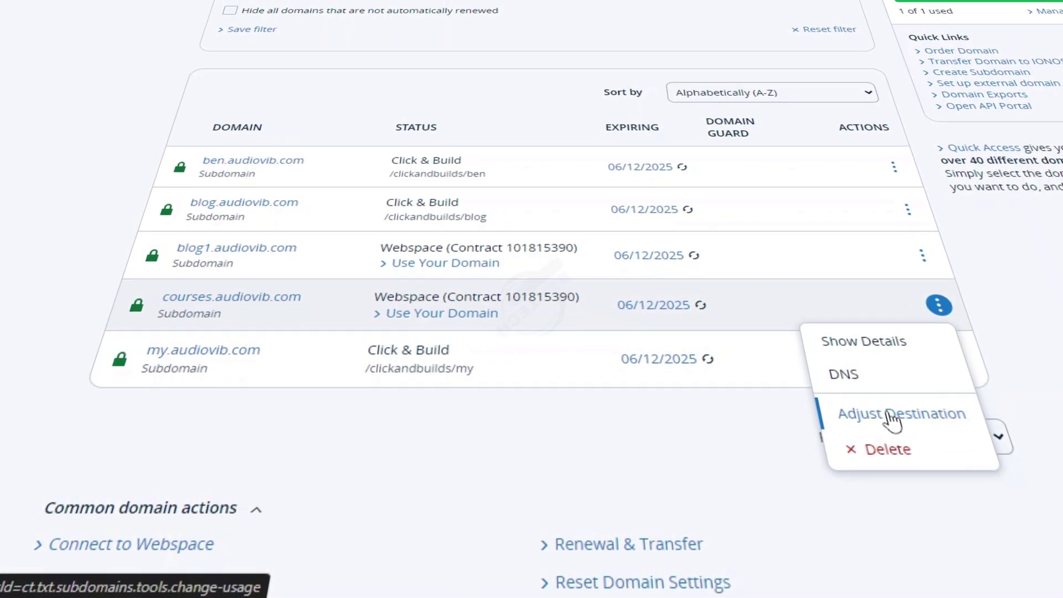
left_click(894, 415)
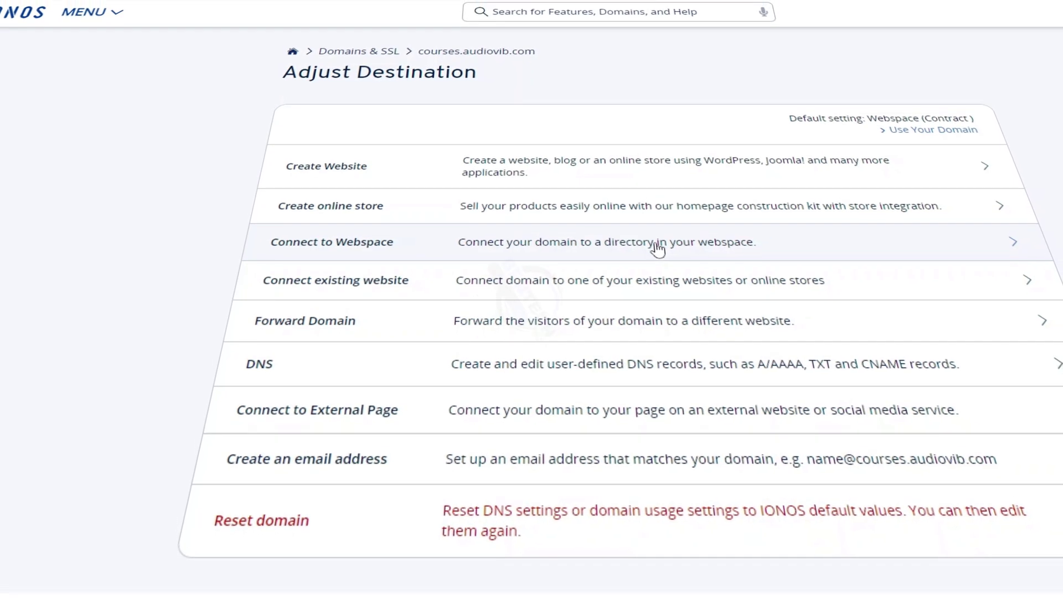
left_click(658, 238)
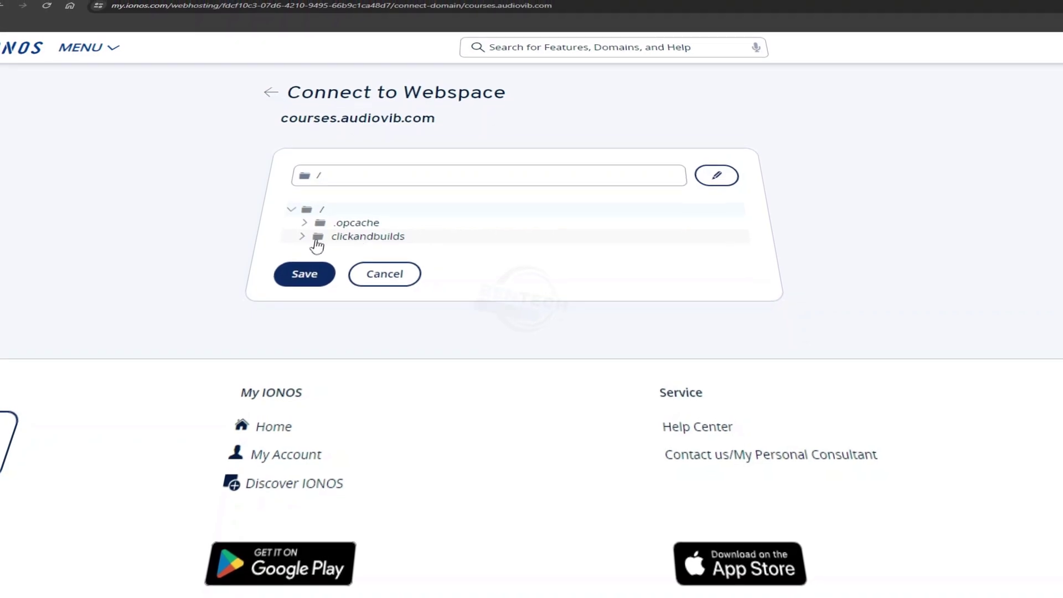
left_click(297, 236)
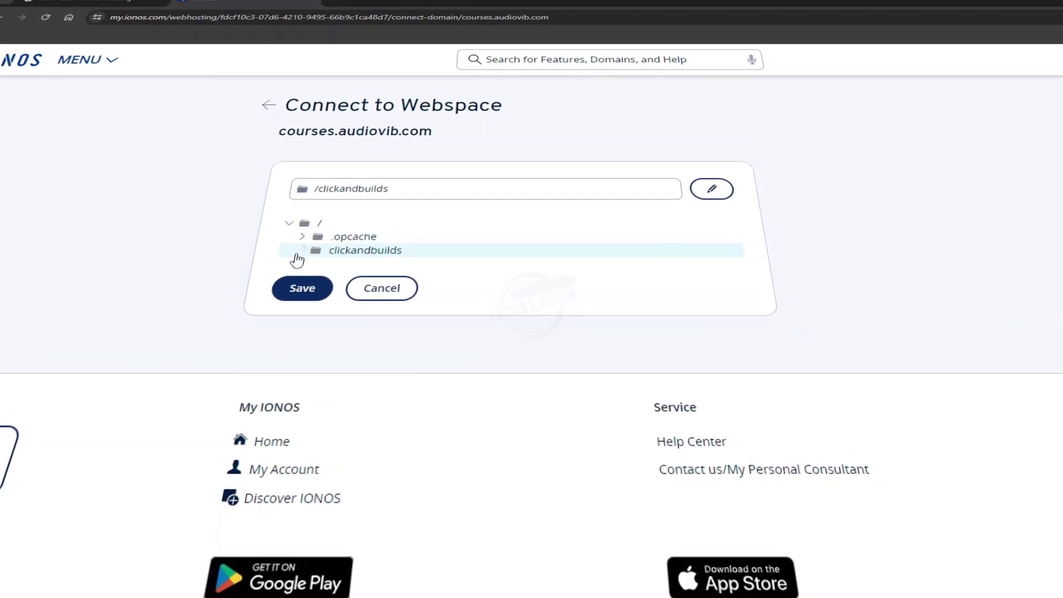
left_click(300, 249)
left_click(366, 305)
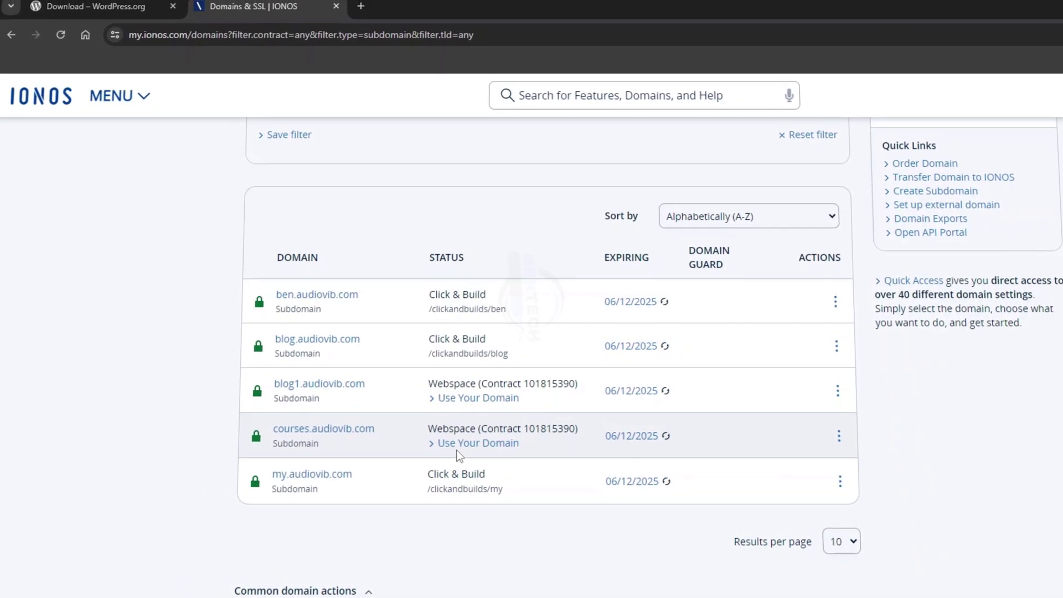
left_click(839, 436)
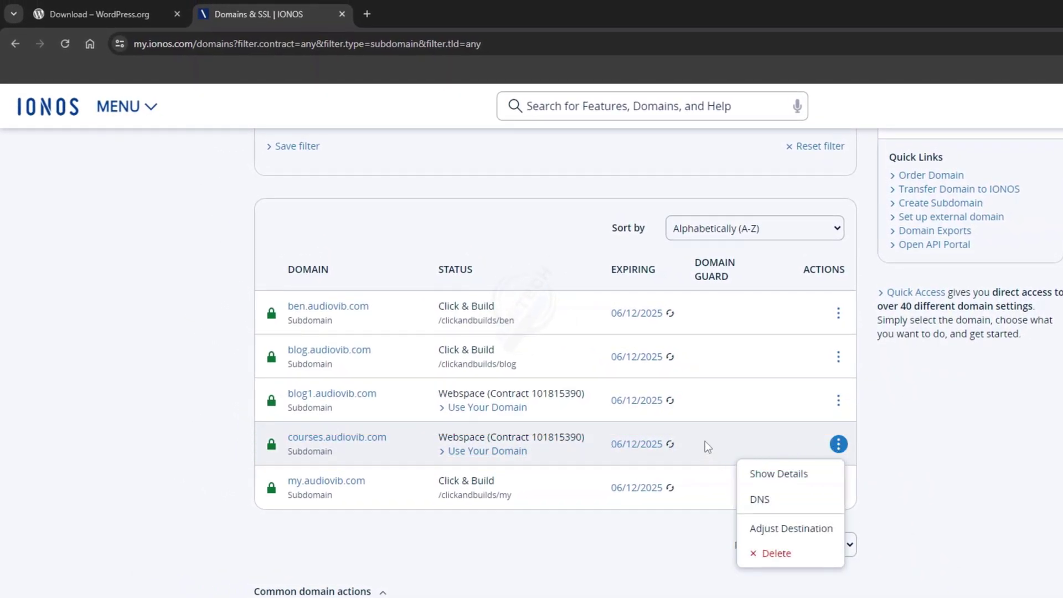
left_click(707, 446)
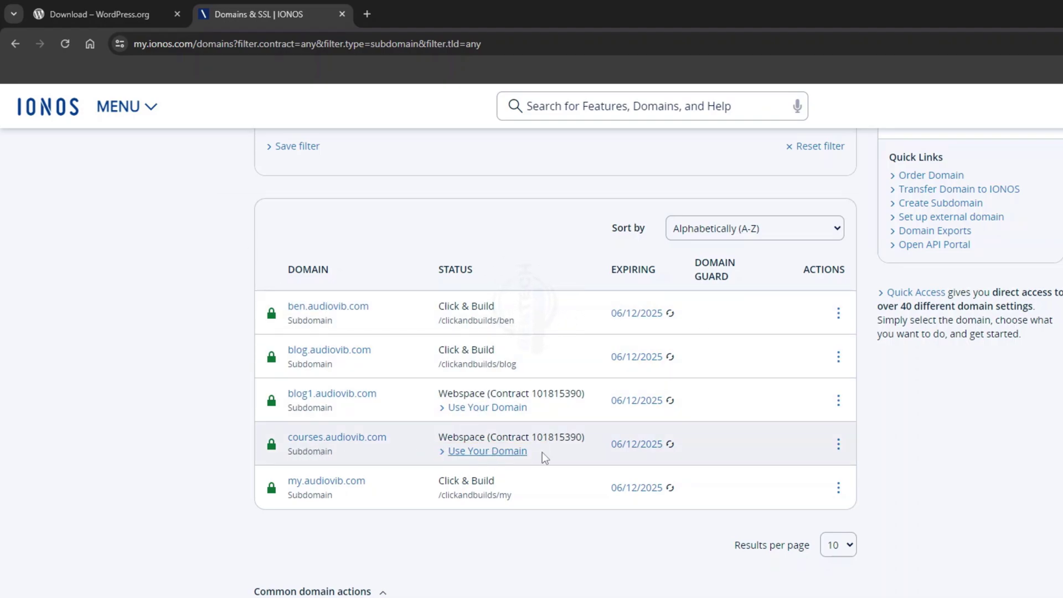
scroll(848, 456, "down", 1)
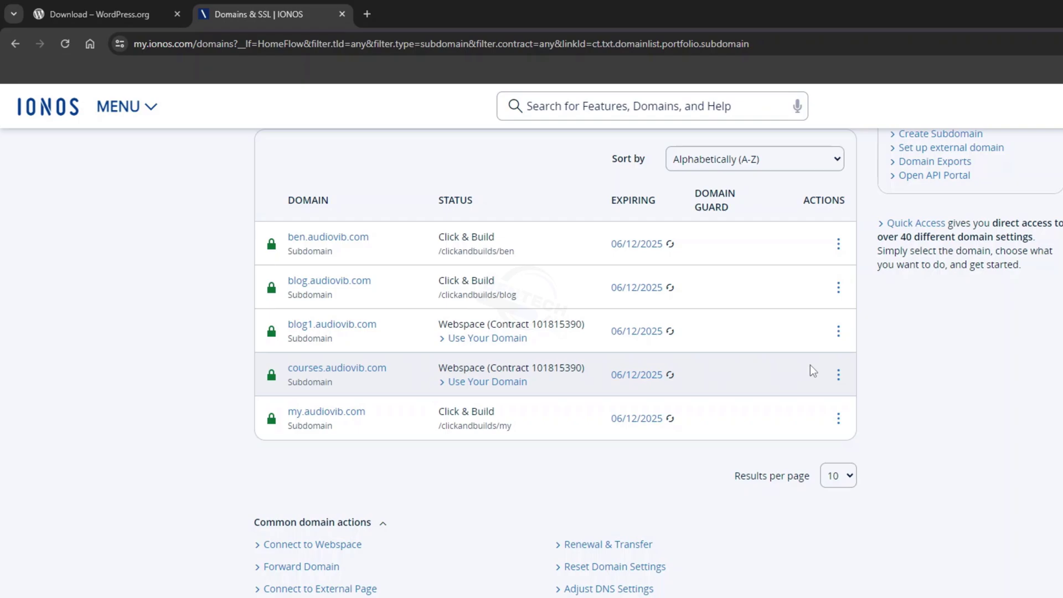
left_click(839, 375)
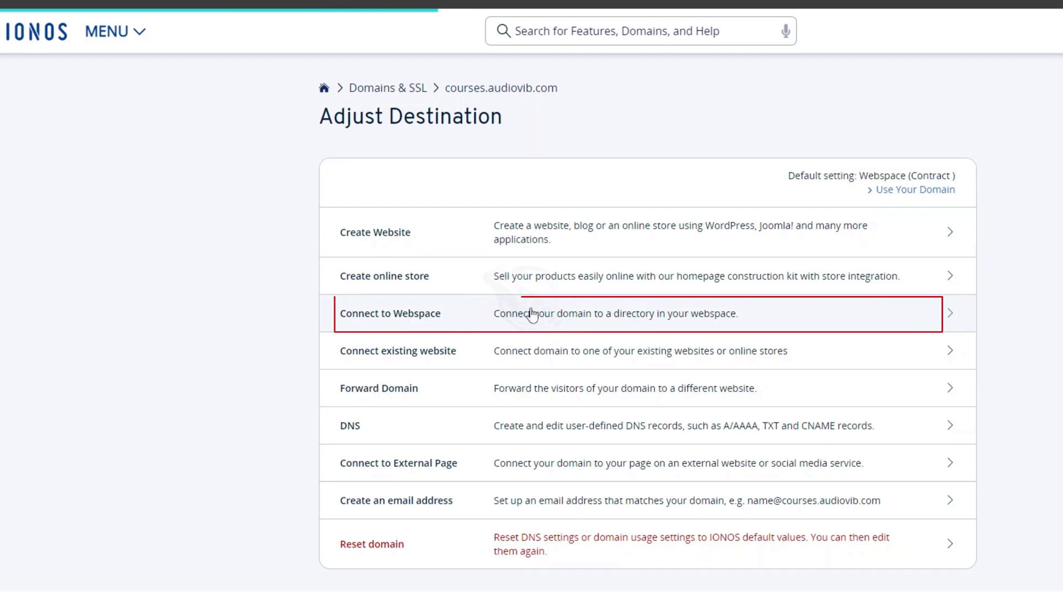
left_click(532, 314)
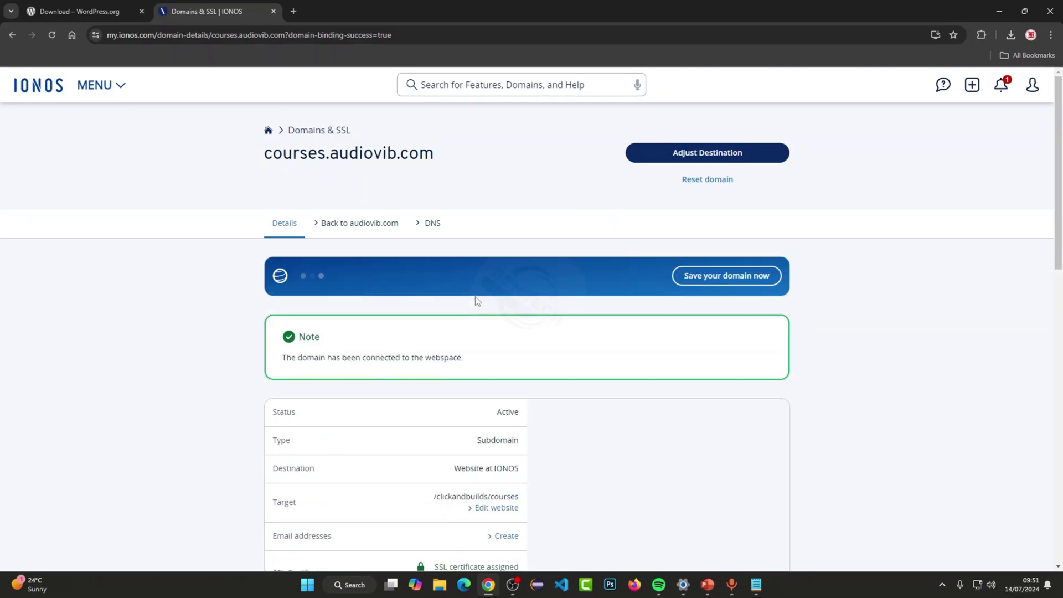
Check on the Domains & SSL list that courses.audiovib.com now targets /clickandbuilds/courses
scroll(477, 301, "down", 3)
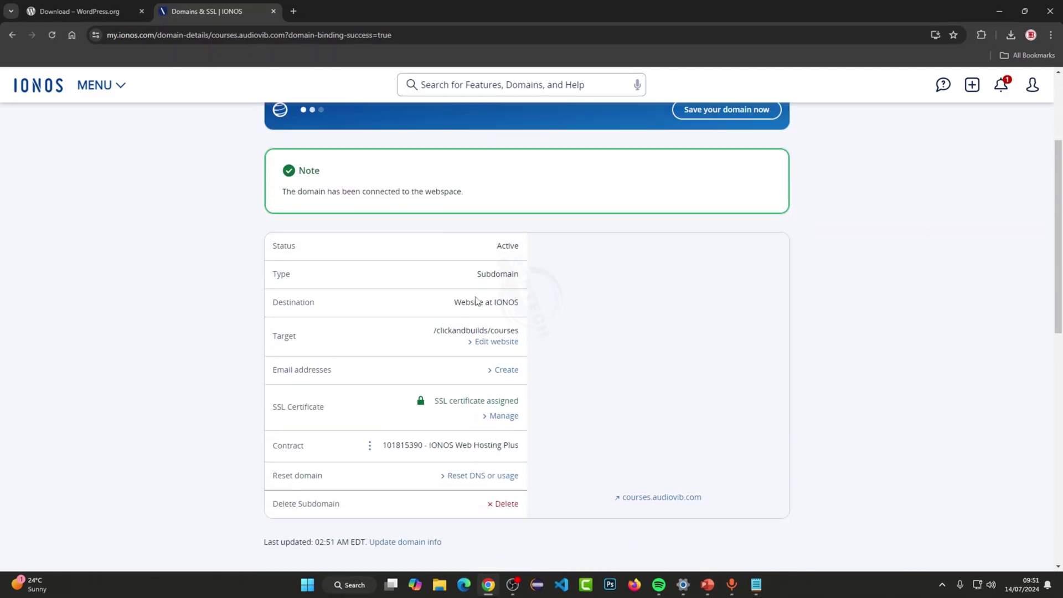
scroll(477, 329, "down", 1)
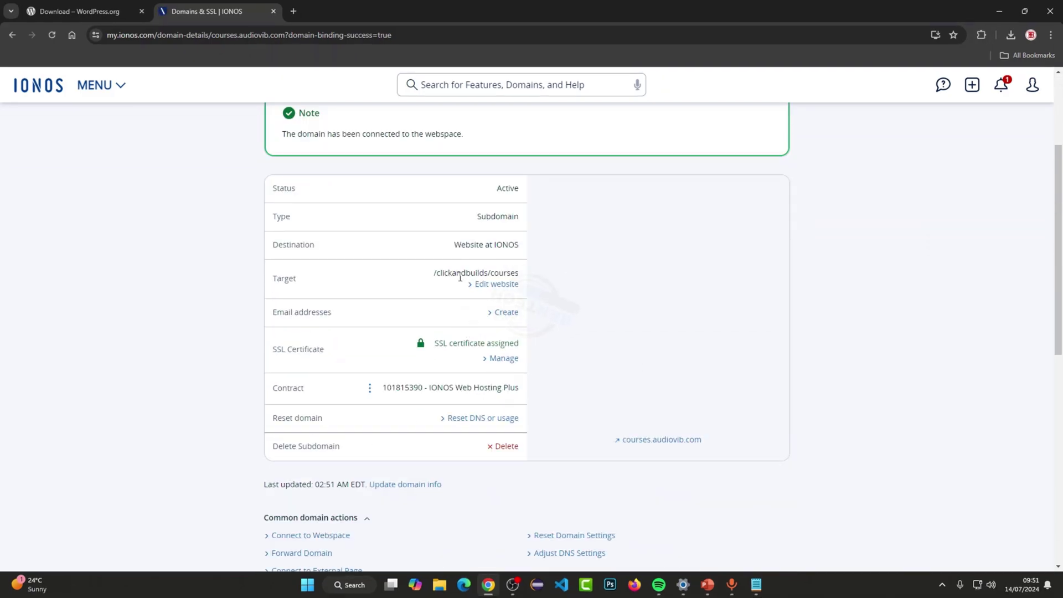
scroll(460, 278, "up", 3)
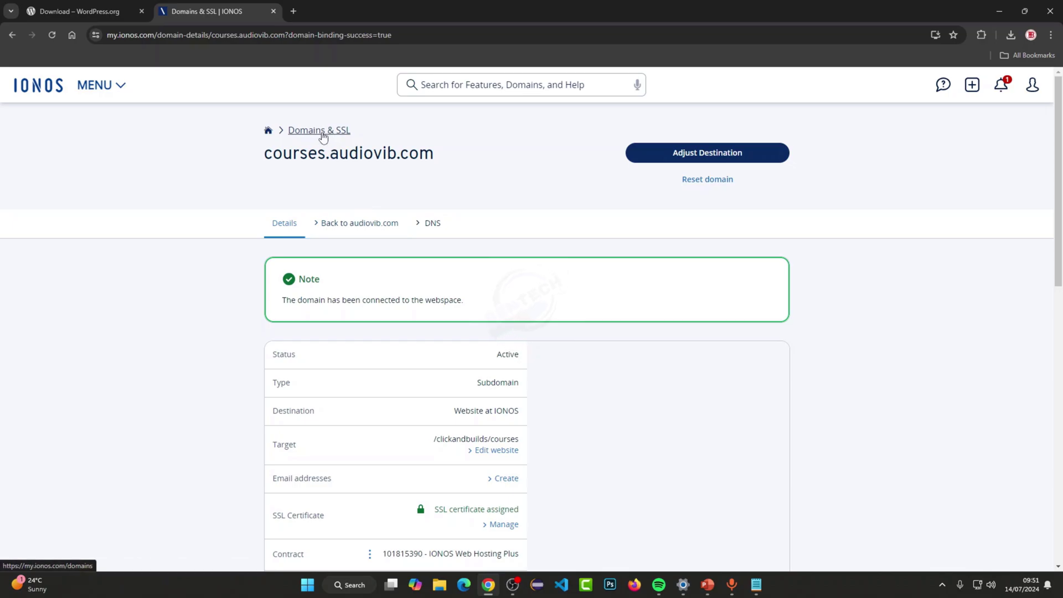
left_click(324, 131)
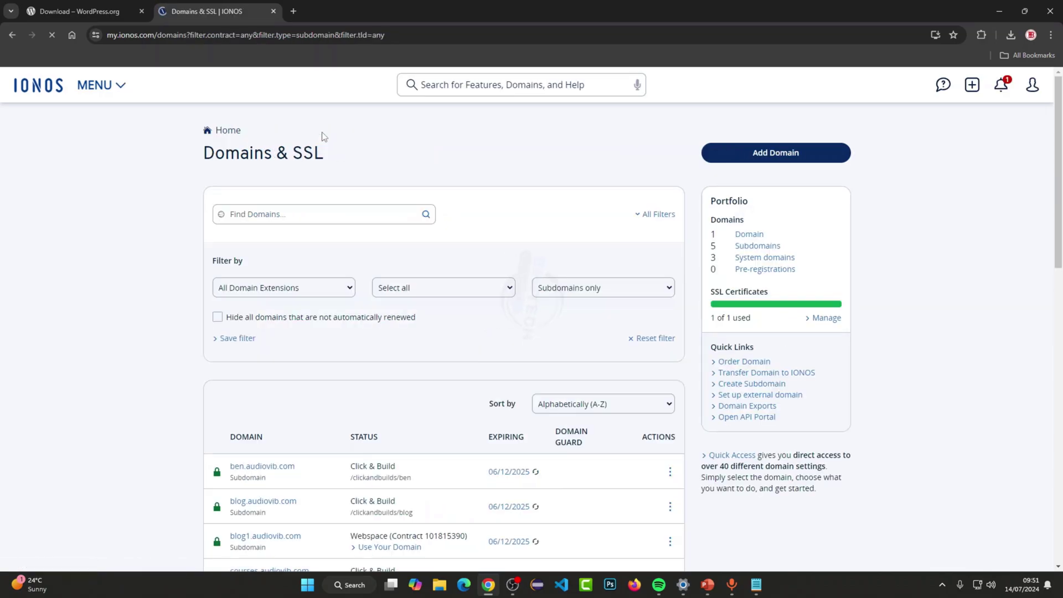
scroll(322, 136, "down", 4)
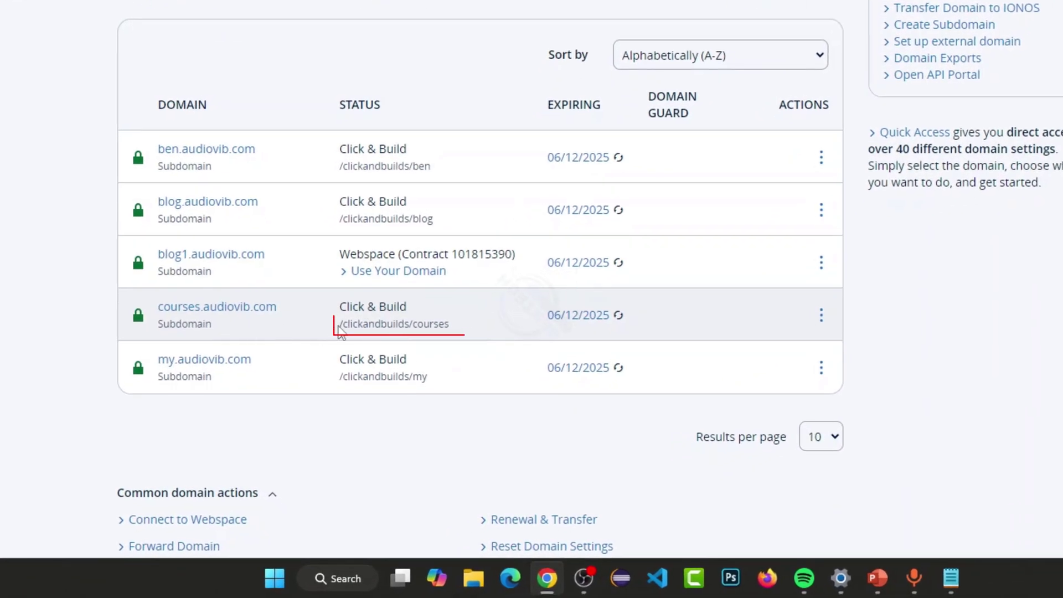
left_click_drag(340, 330, 460, 327)
left_click(463, 331)
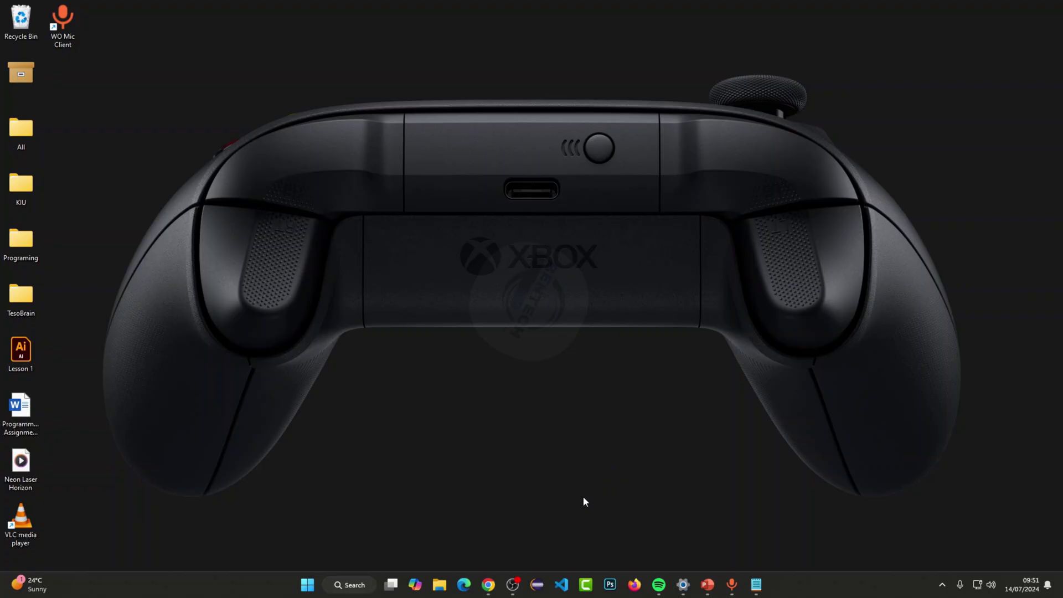
left_click(494, 584)
scroll(239, 374, "down", 4)
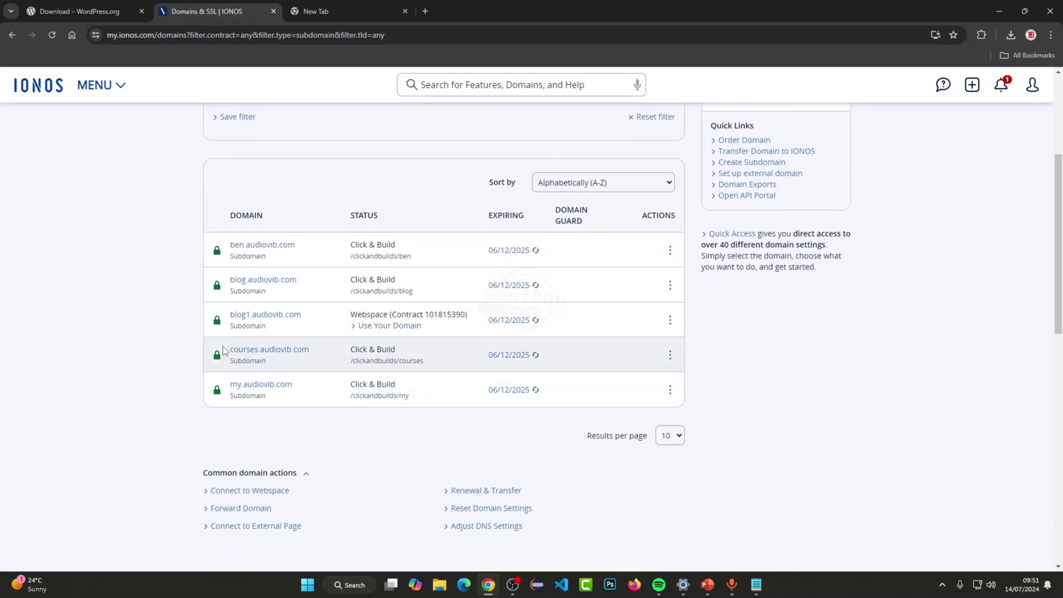
Copy the courses.audiovib.com address and load it in the new Chrome tab
left_click_drag(233, 350, 309, 352)
key("ctrl+c")
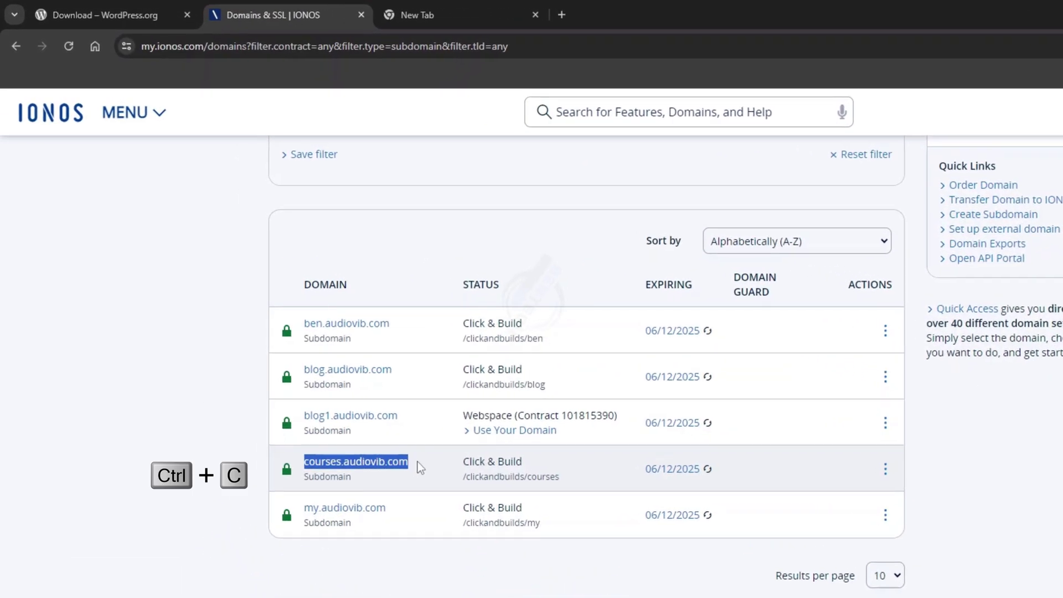
left_click(444, 9)
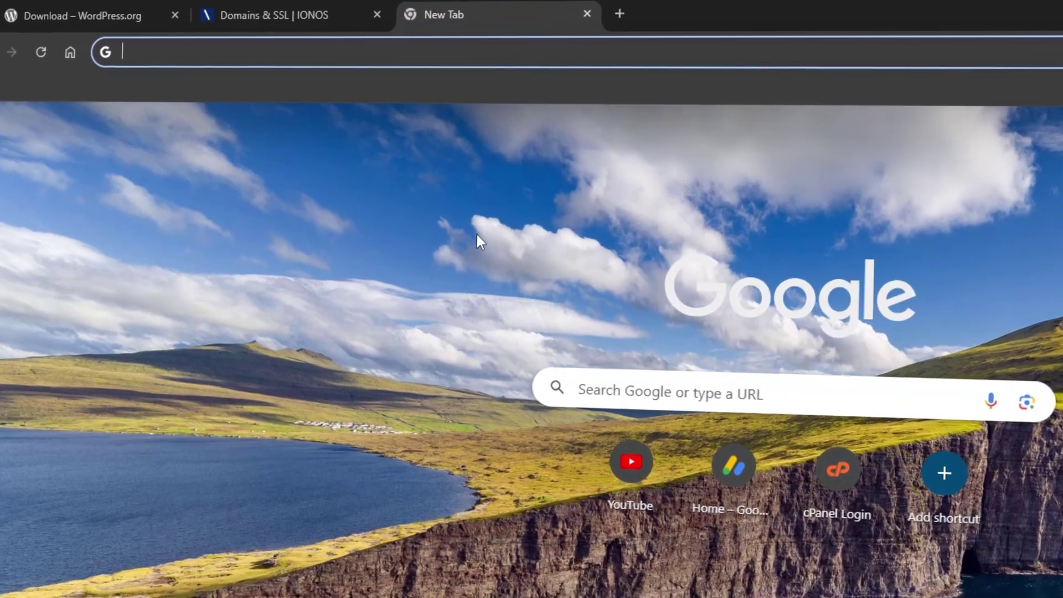
key("ctrl+v")
key("ctrl+a")
key("Return")
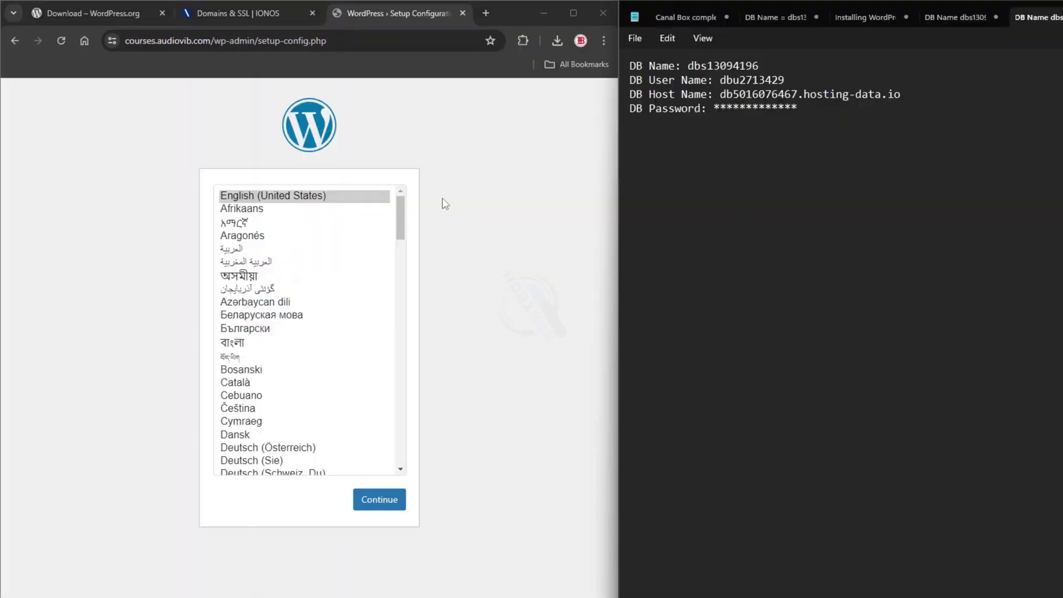
Accept English (United States) and proceed past the welcome screen to the database form
left_click(380, 501)
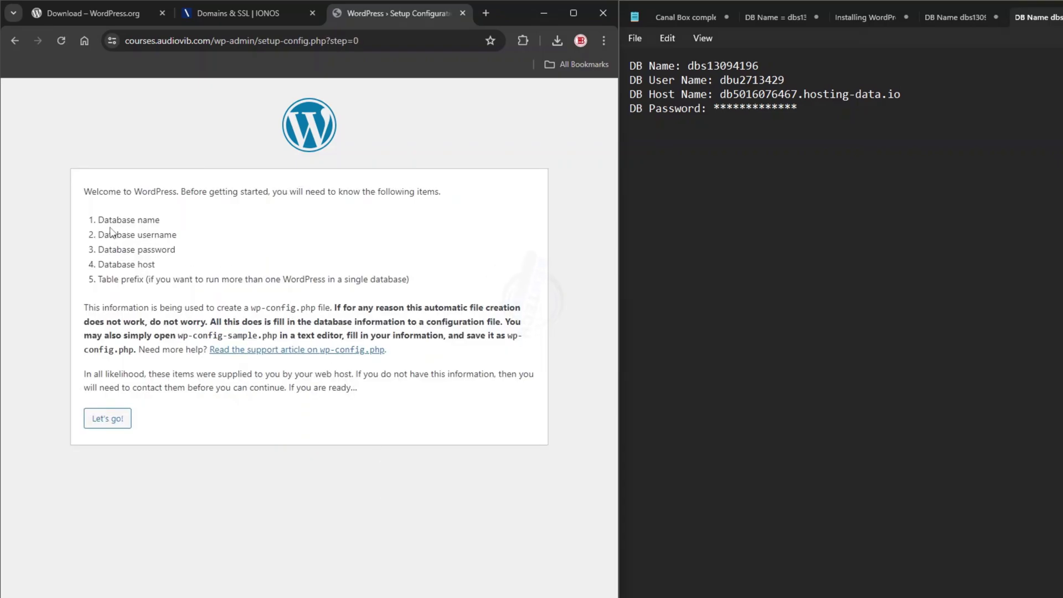
left_click_drag(99, 219, 204, 230)
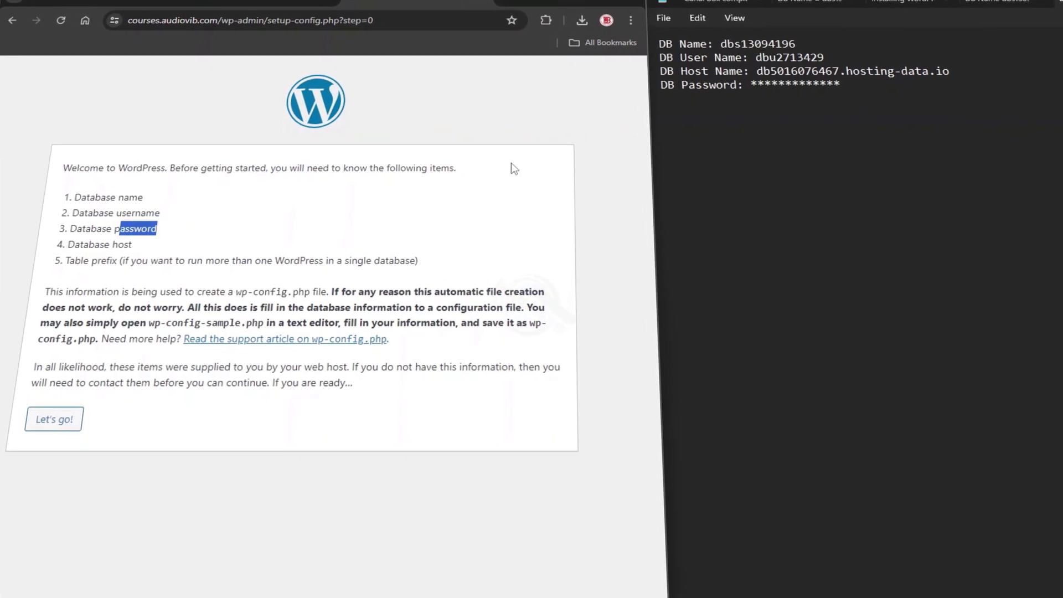
left_click(649, 95)
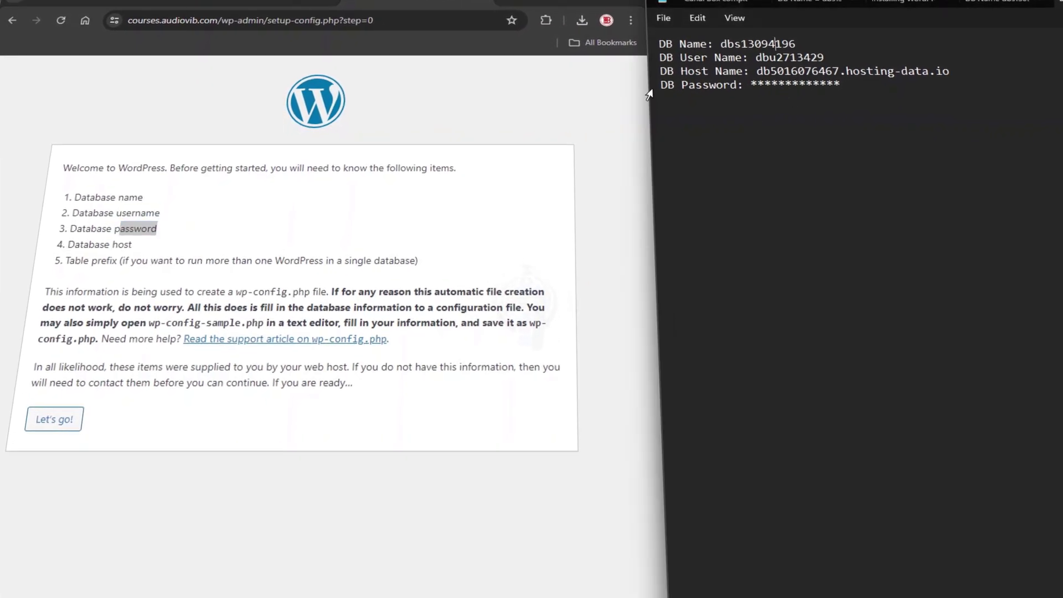
left_click(54, 422)
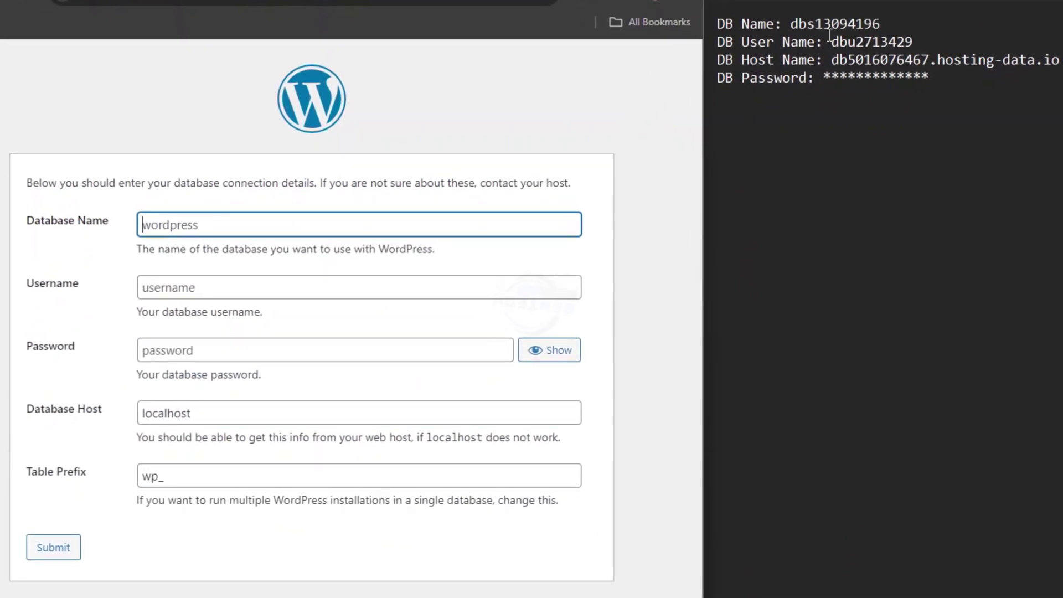
Copy the database name and user name from the notes into the WordPress form
left_click_drag(889, 18, 797, 25)
key("ctrl+c")
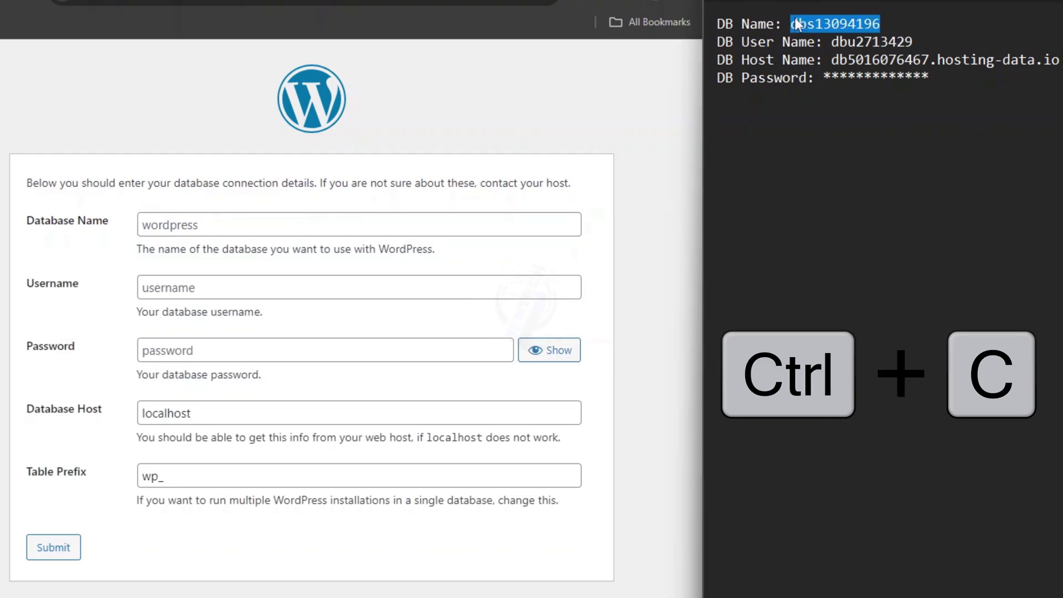
left_click(293, 231)
key("ctrl+v")
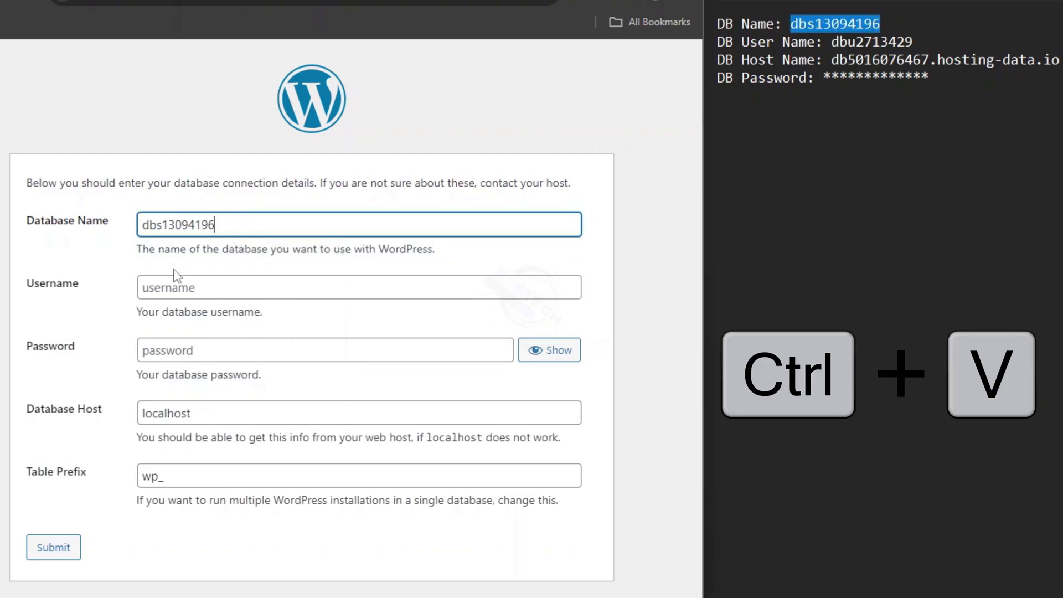
left_click_drag(914, 42, 842, 45)
key("ctrl+c")
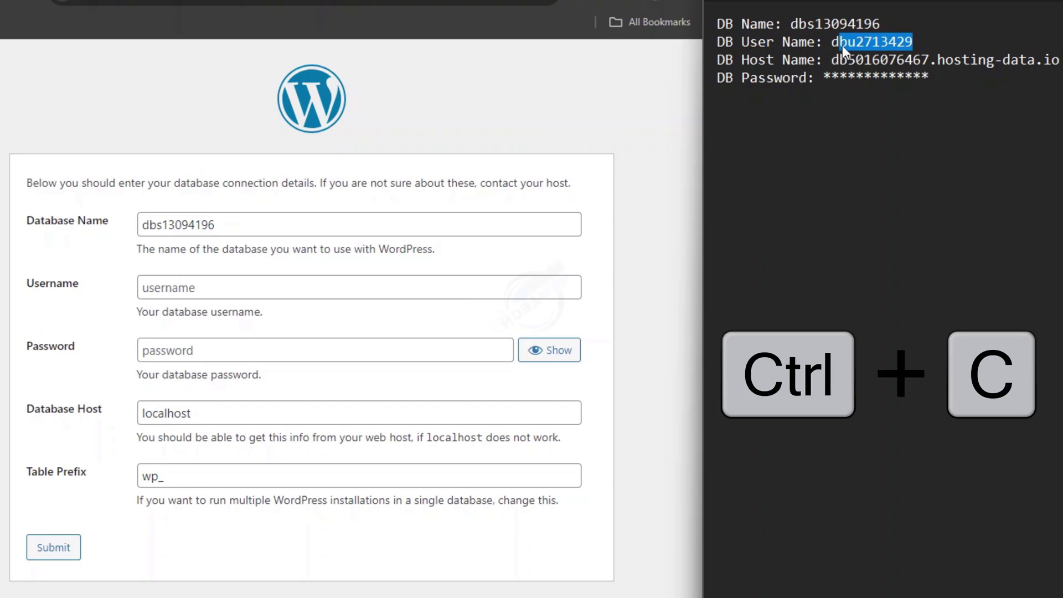
left_click(222, 291)
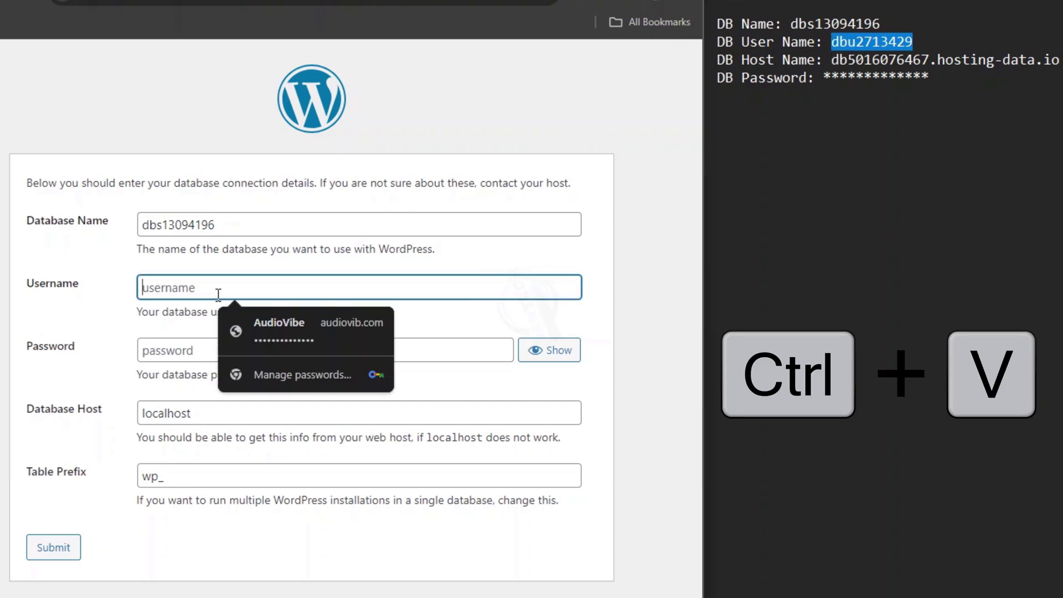
key("ctrl+v")
Enter the database password, replace localhost with the IONOS host name, and submit
left_click(248, 353)
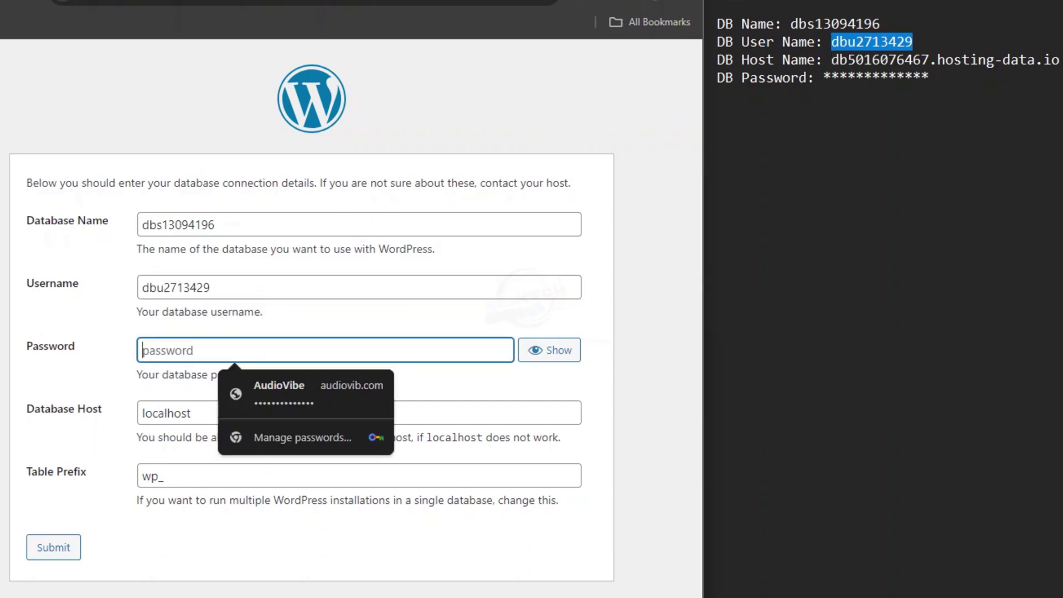
type("••")
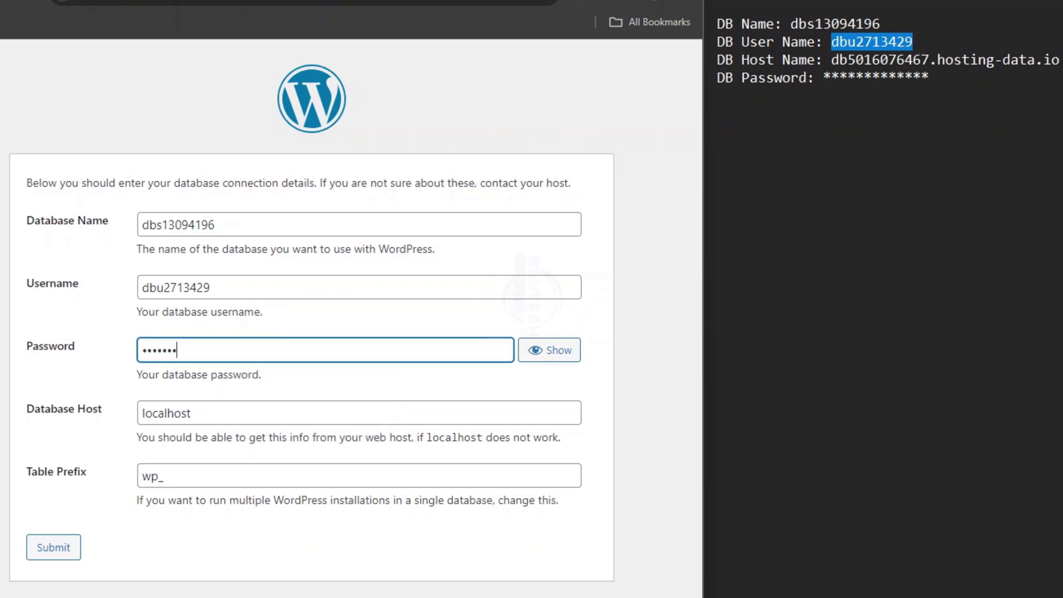
key("ctrl+a")
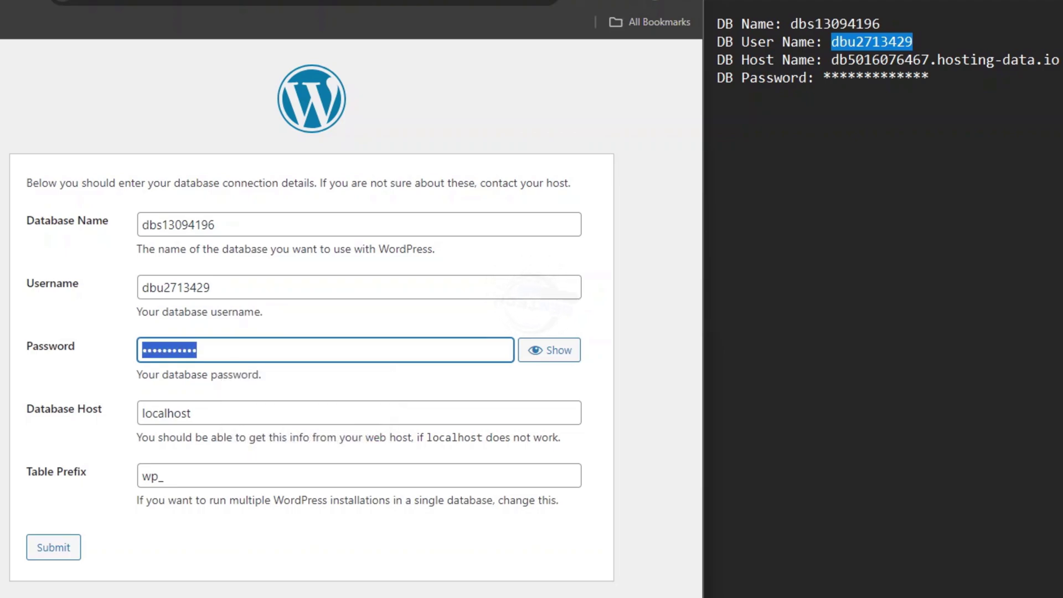
type("•")
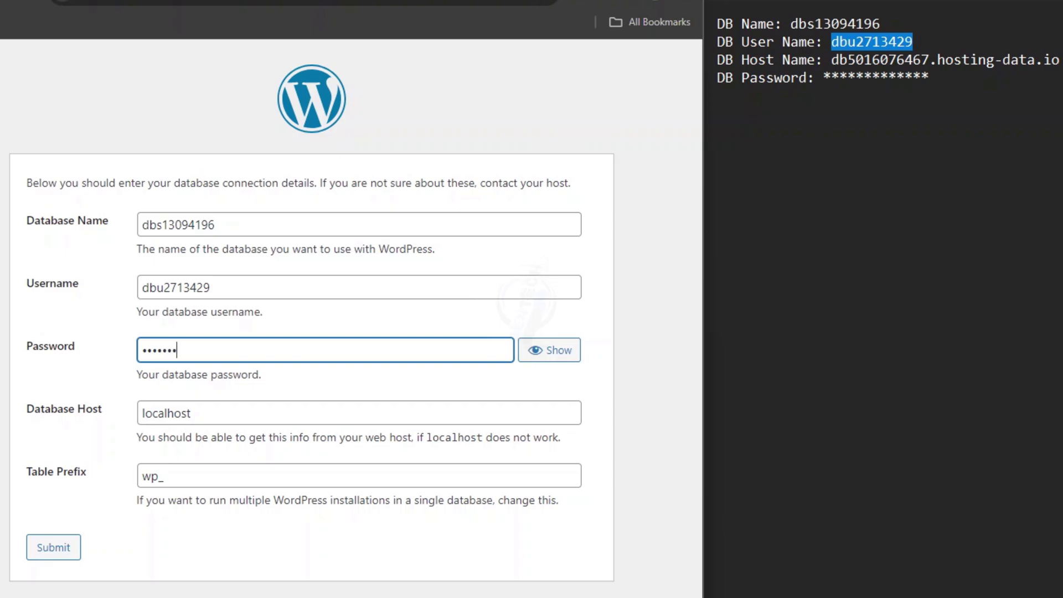
left_click_drag(1061, 60, 862, 58)
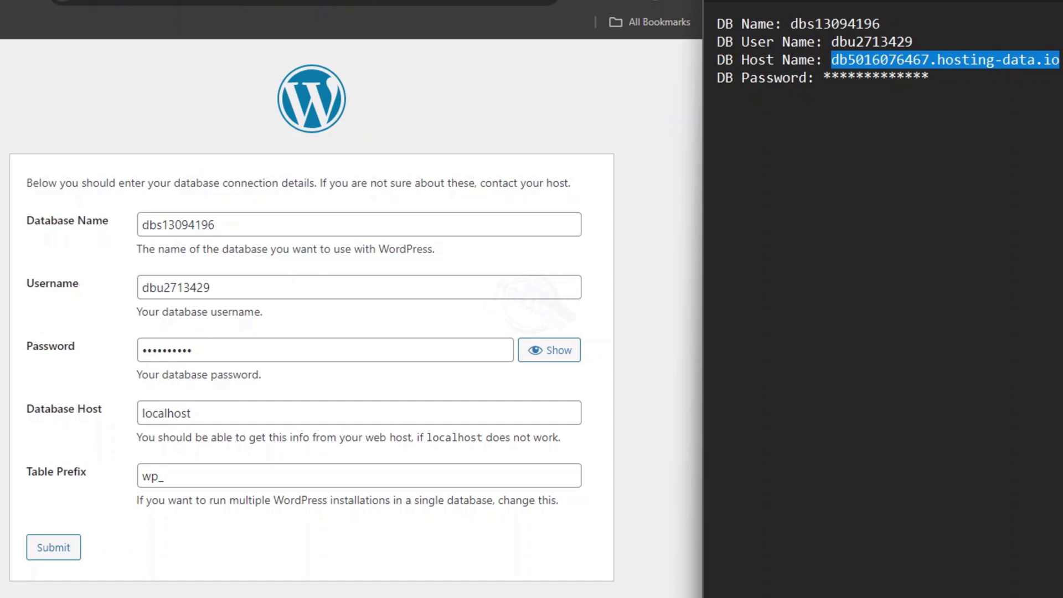
left_click(225, 415)
key("ctrl+a")
key("ctrl+v")
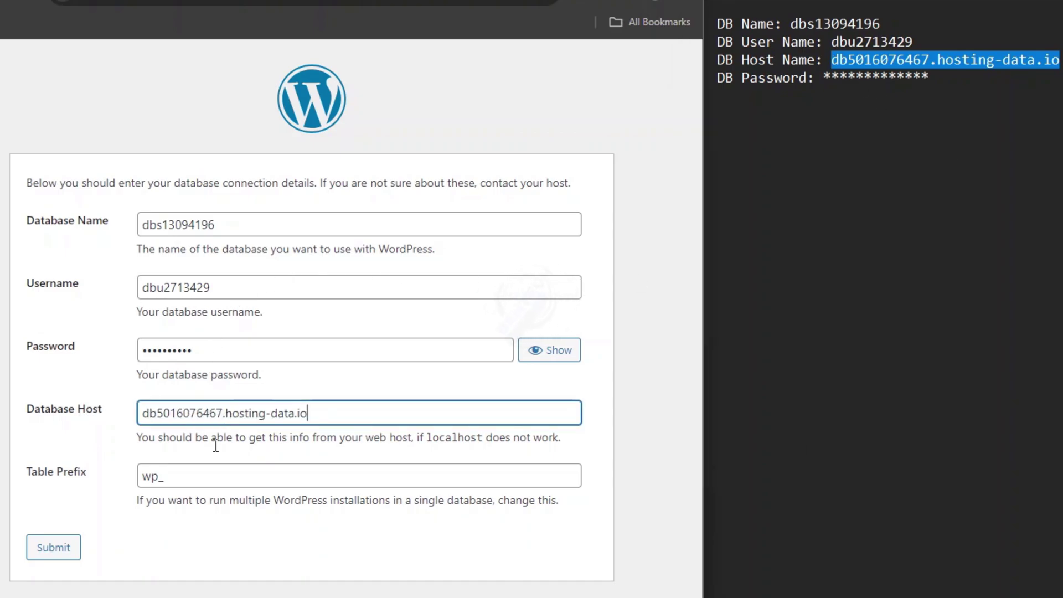
left_click(56, 547)
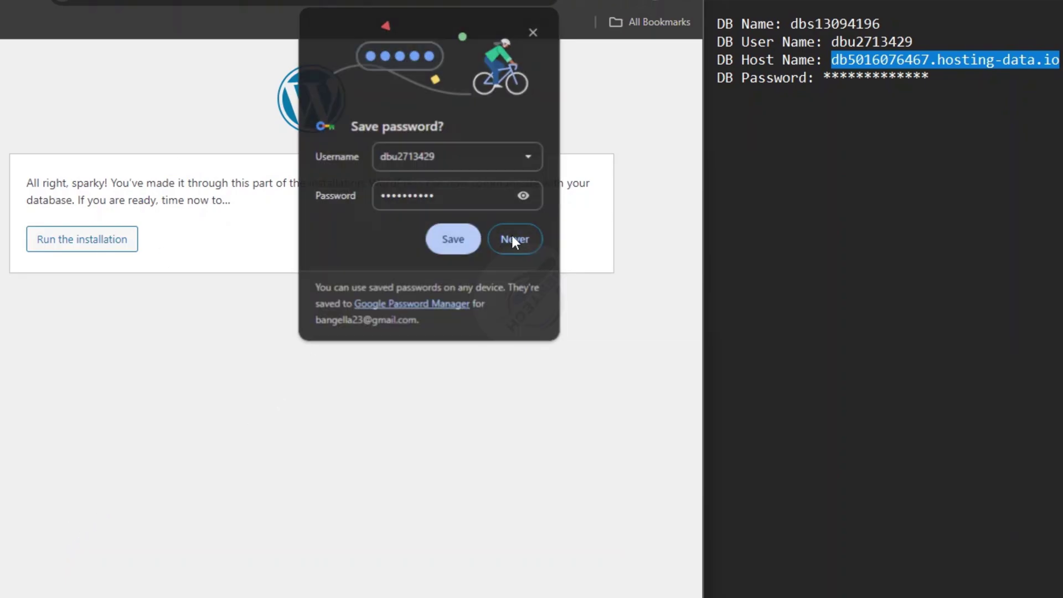
Decline Chrome's offer to save the password and run the WordPress installation
left_click(512, 239)
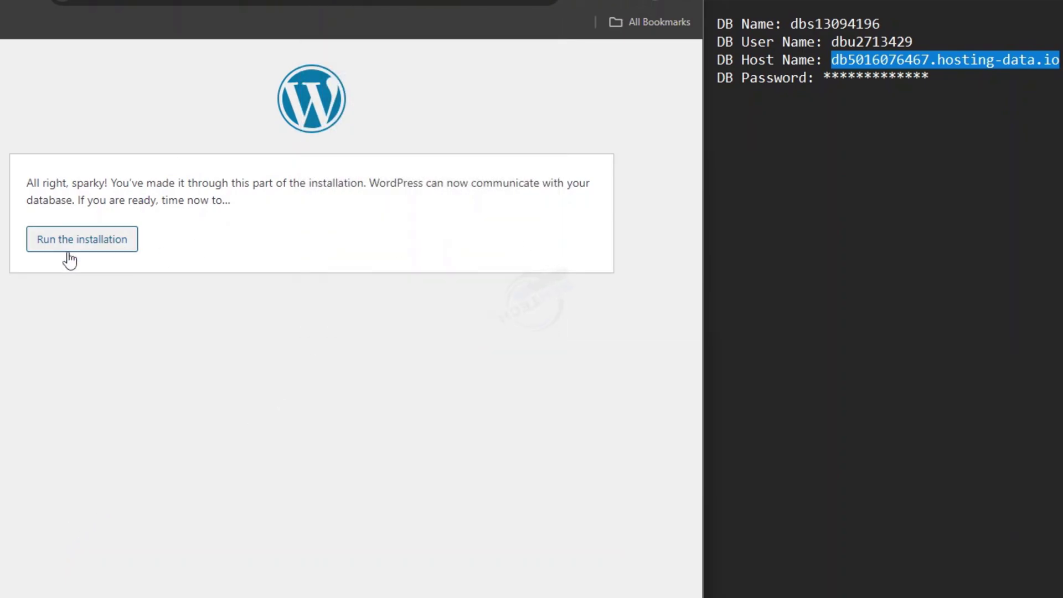
left_click(100, 248)
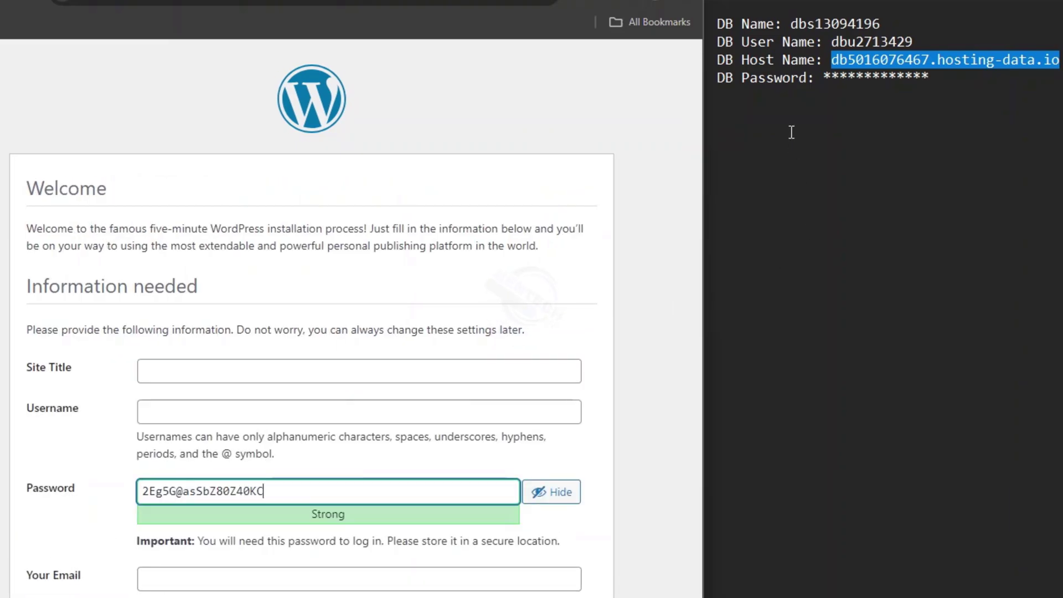
Set the site title to COURSES and enter an admin username, noting it in Notepad
left_click(943, 81)
left_click(147, 372)
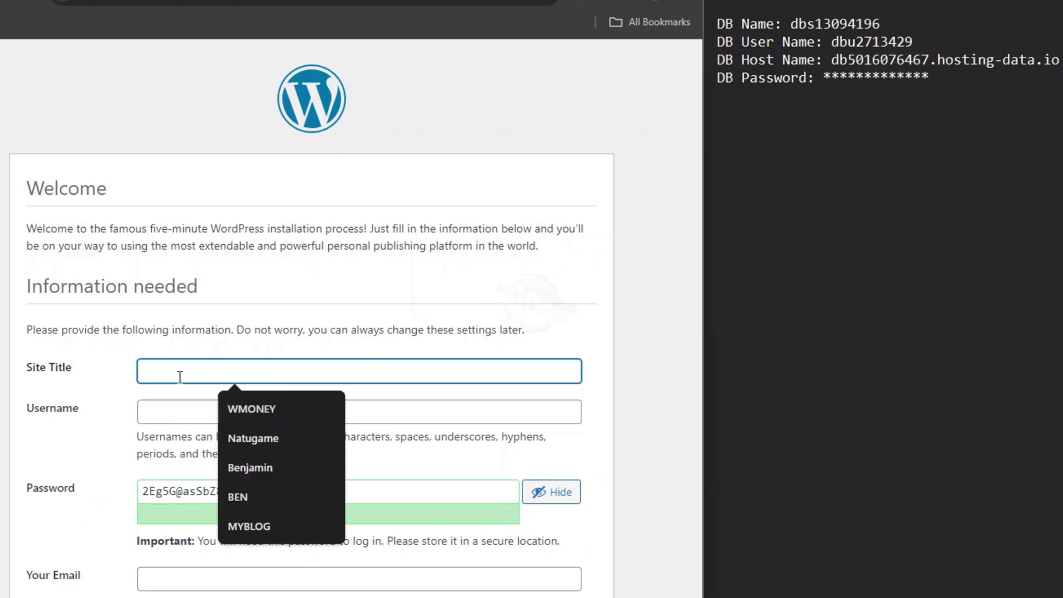
type("COURSES")
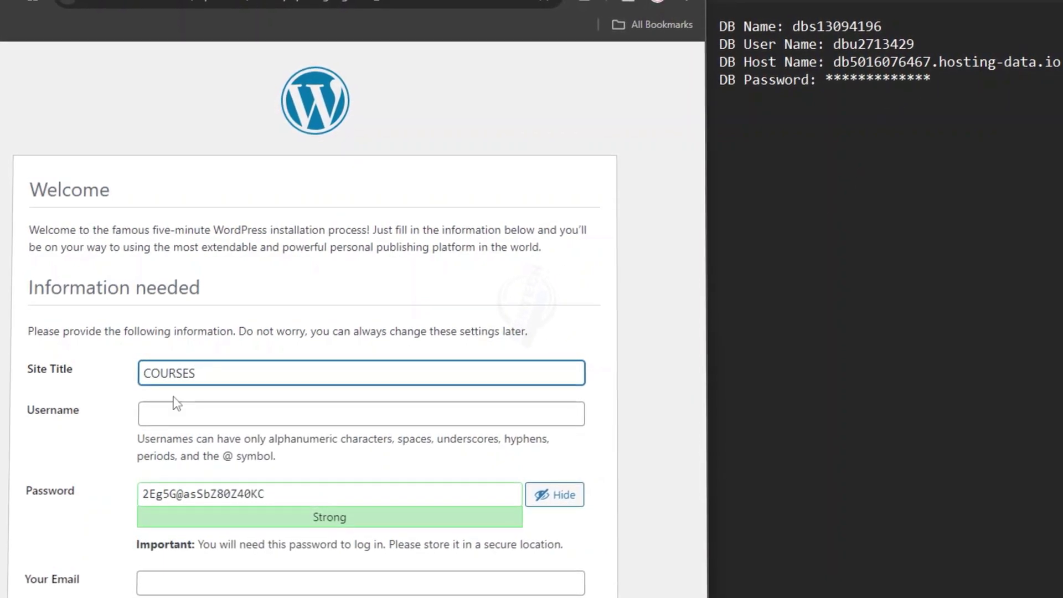
left_click(168, 408)
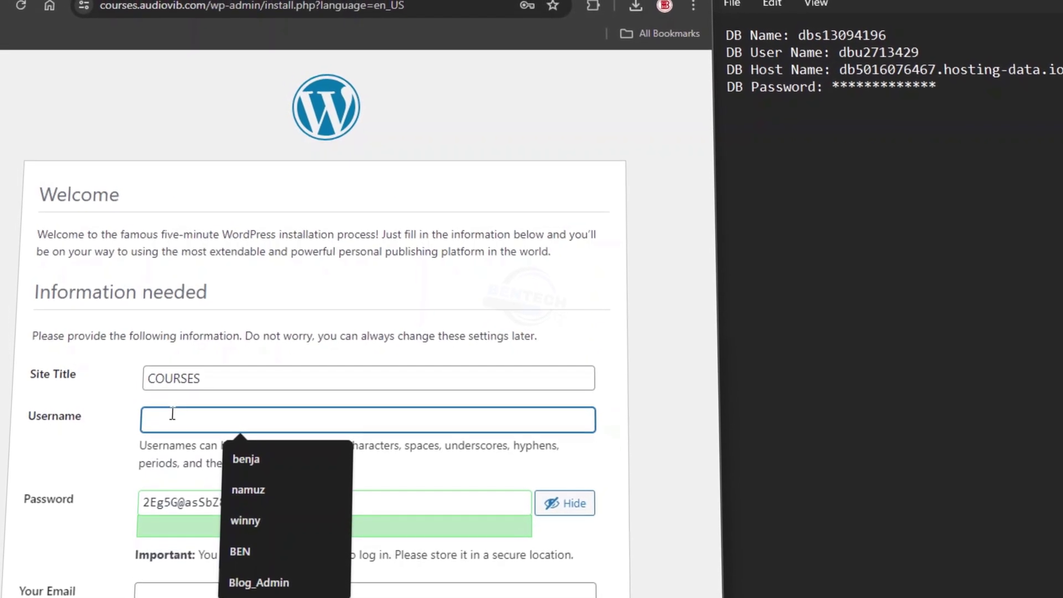
type("Course")
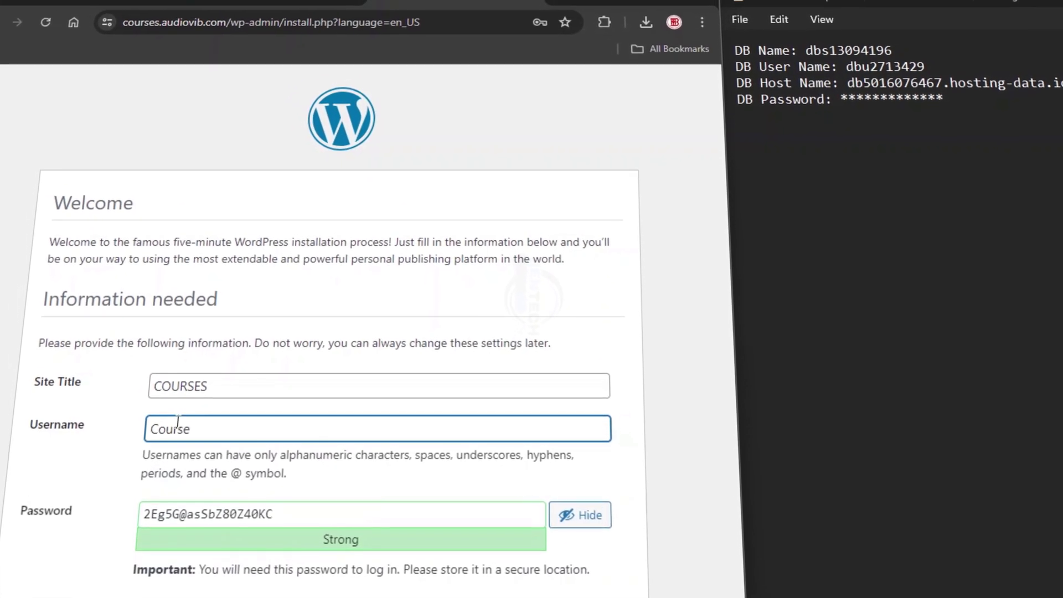
type("_Admin")
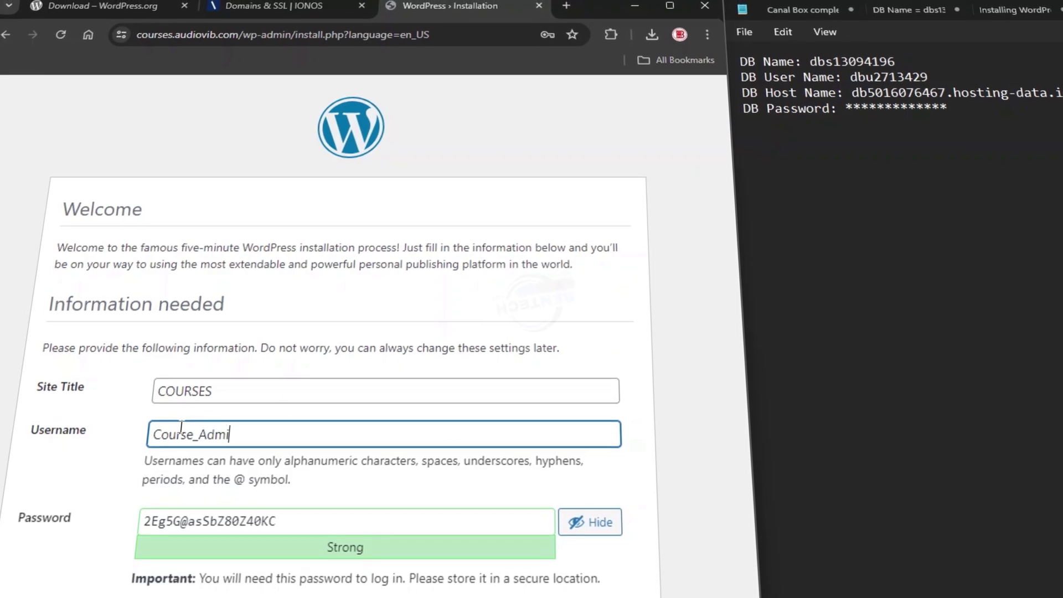
left_click(951, 148)
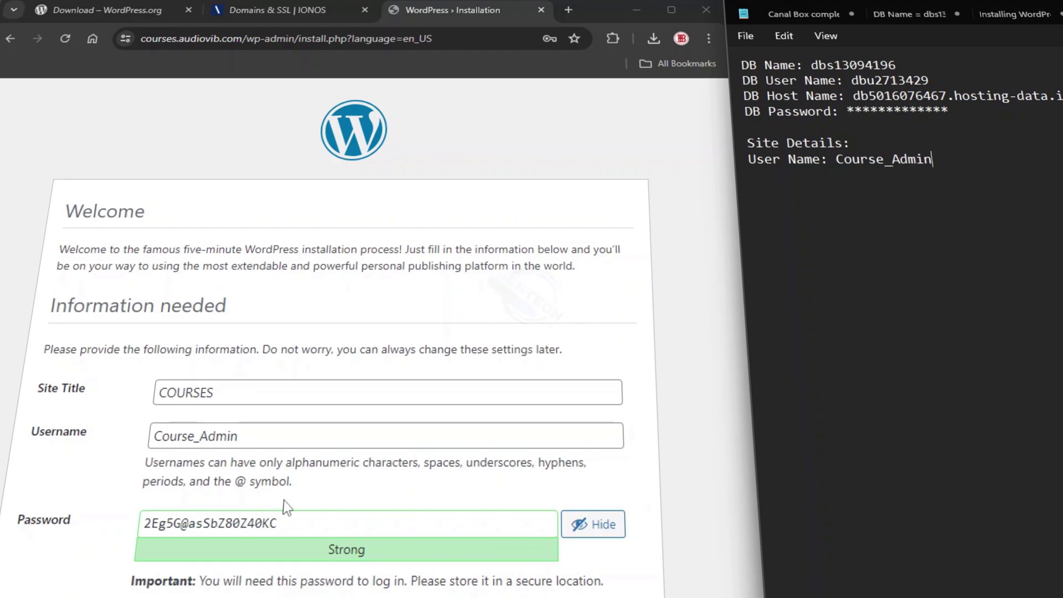
Replace the generated password with a custom one, record it, enter the admin e-mail, and install
left_click_drag(278, 523, 105, 527)
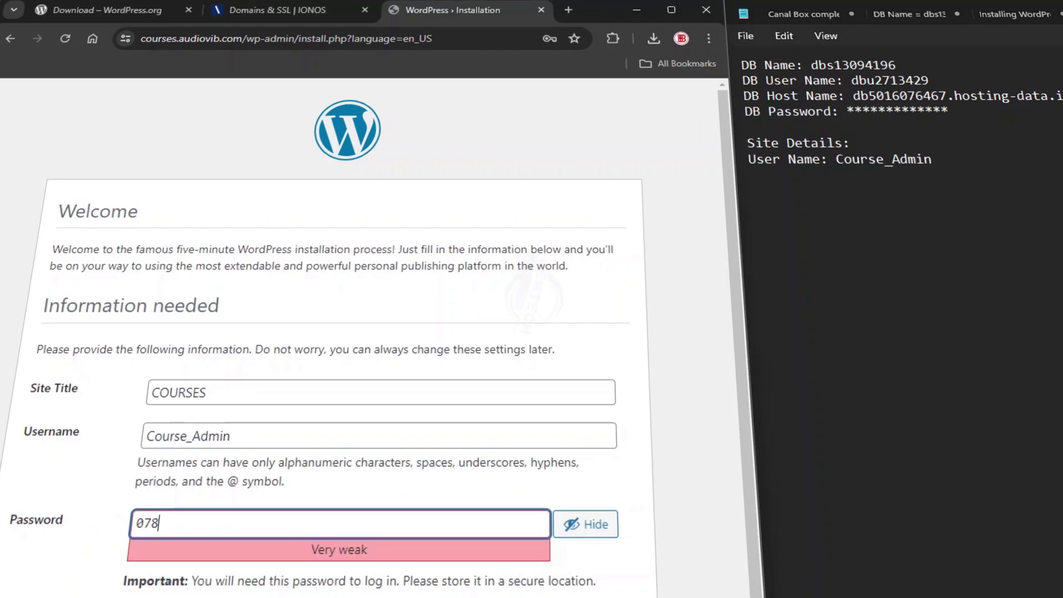
left_click(586, 524)
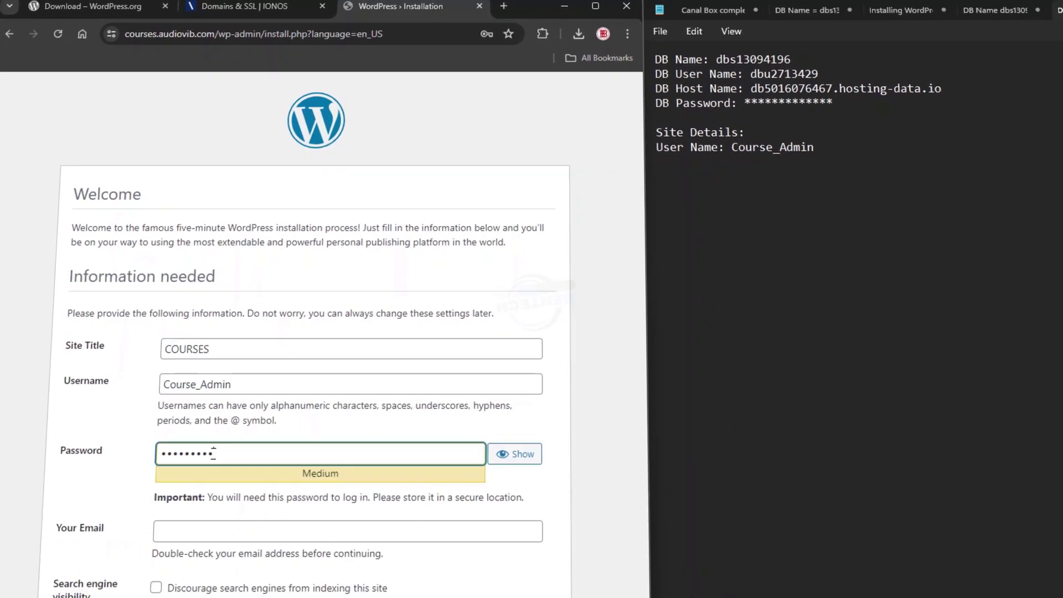
left_click(753, 145)
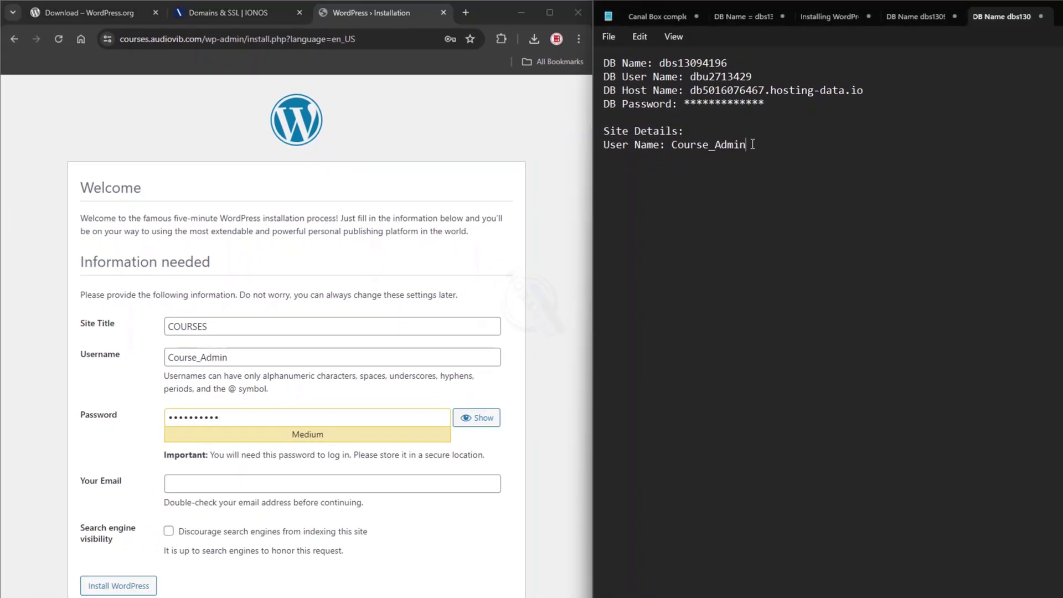
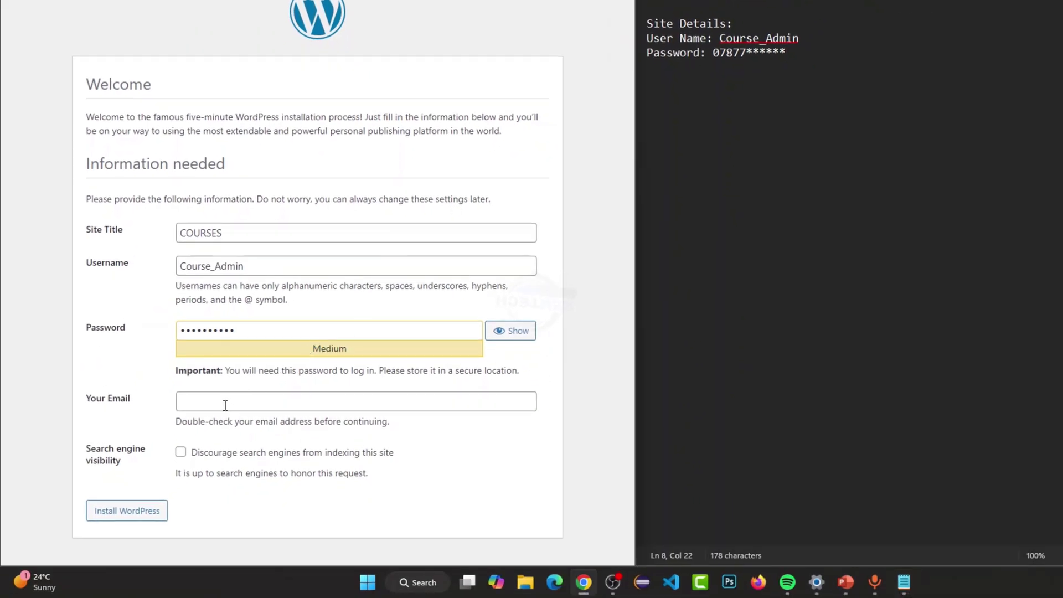
left_click(225, 404)
type("m")
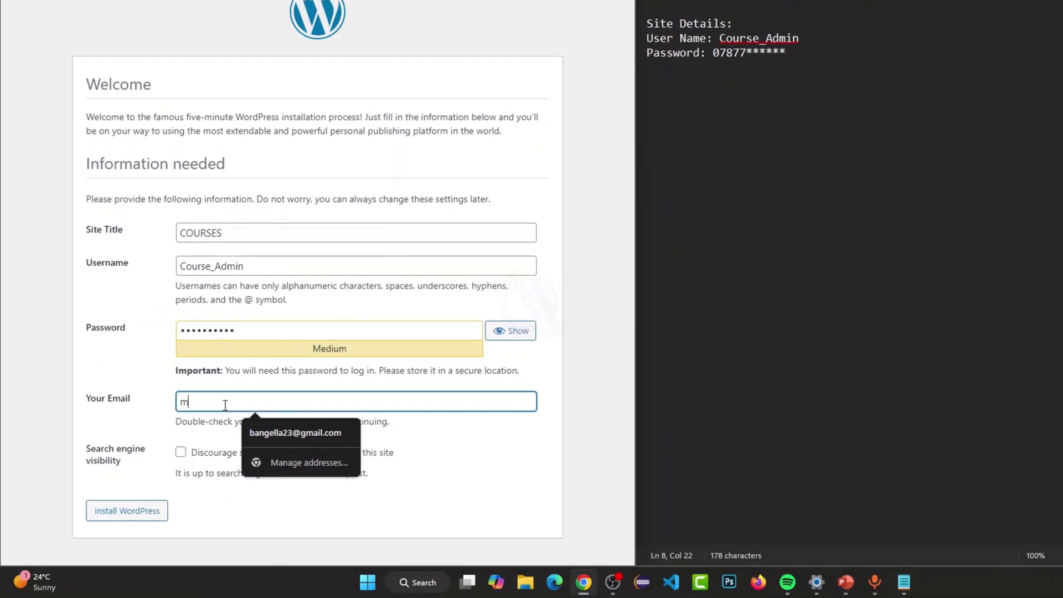
type("y@m")
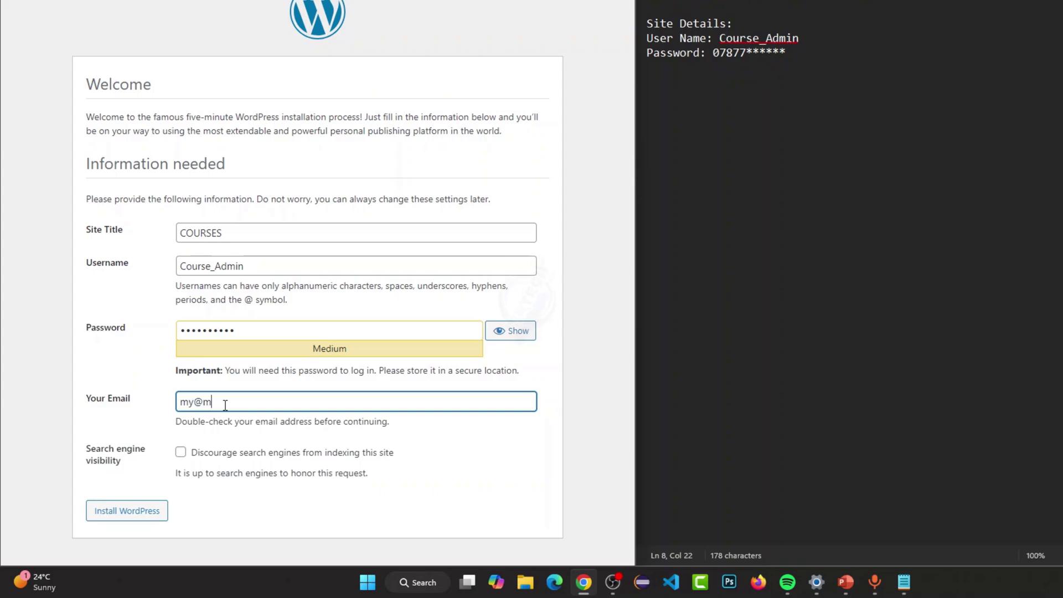
type("y.com")
left_click(121, 517)
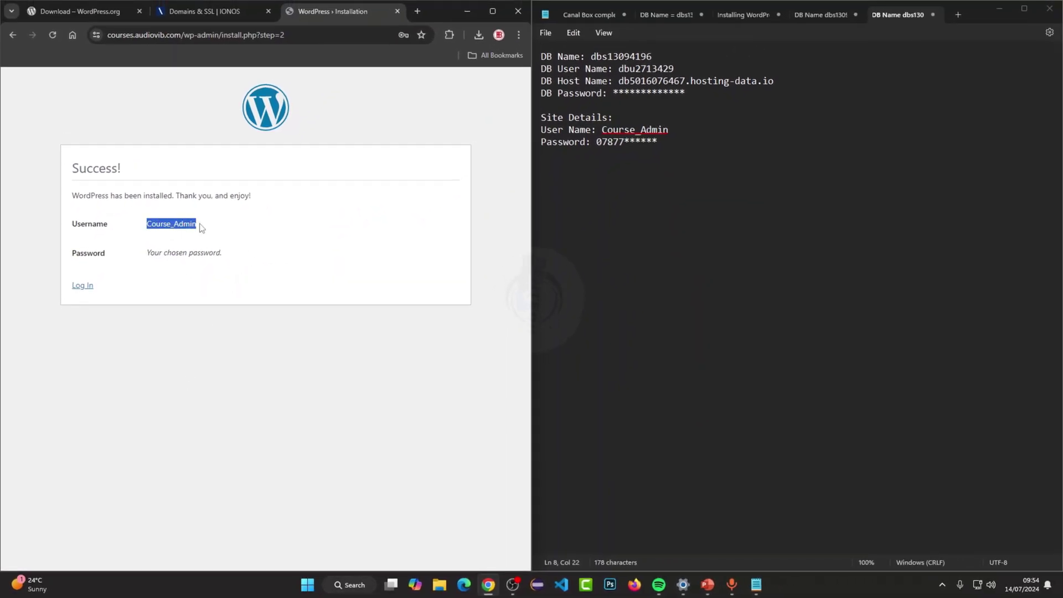
Open the new site's login page, maximise the browser and sign in as the admin user
left_click(673, 130)
left_click_drag(143, 258, 225, 253)
left_click(229, 258)
left_click(88, 290)
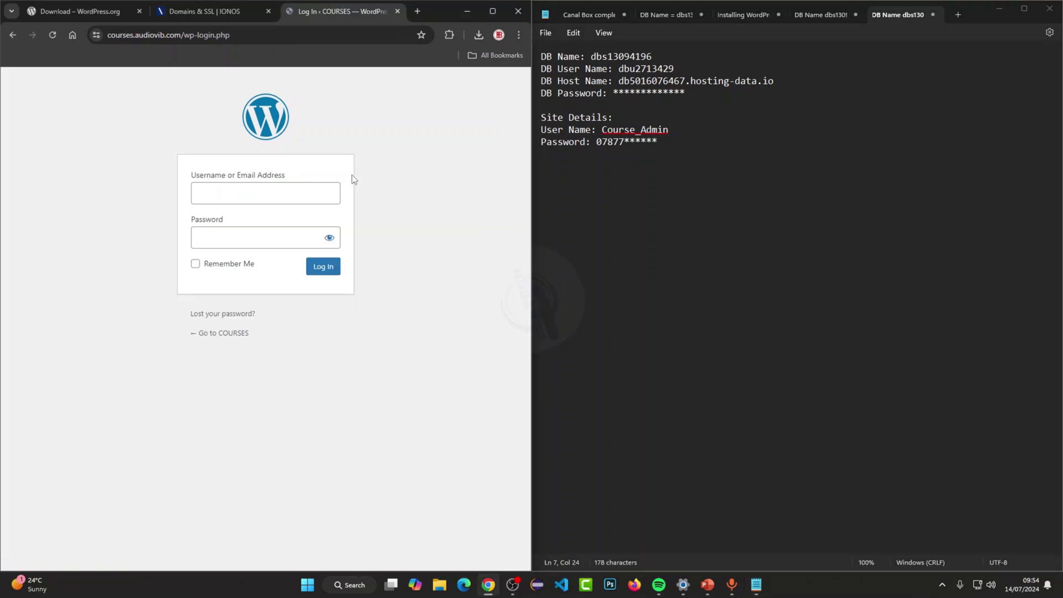
key("super+Up")
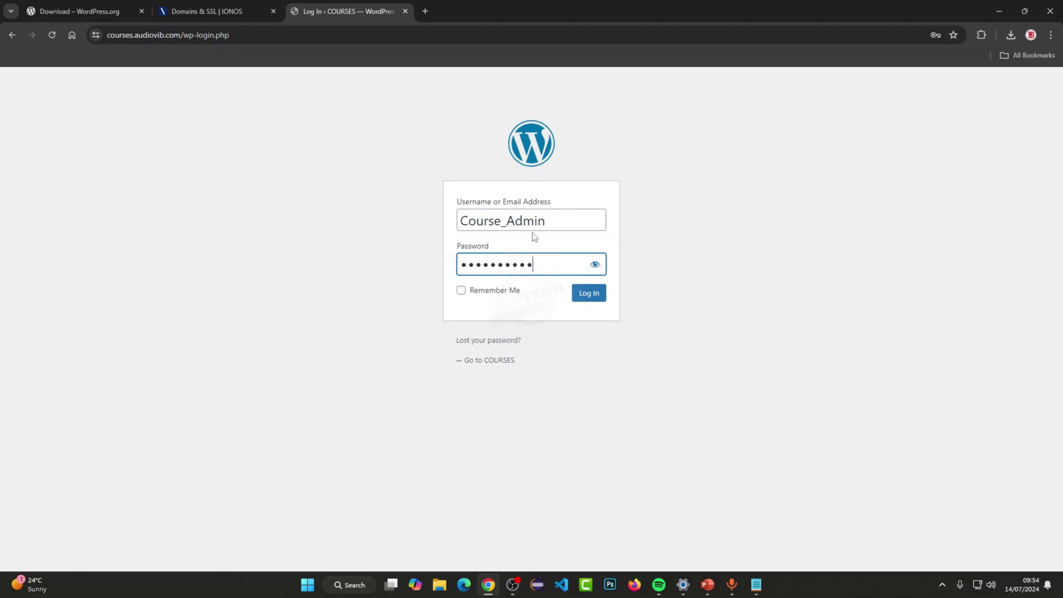
left_click(577, 301)
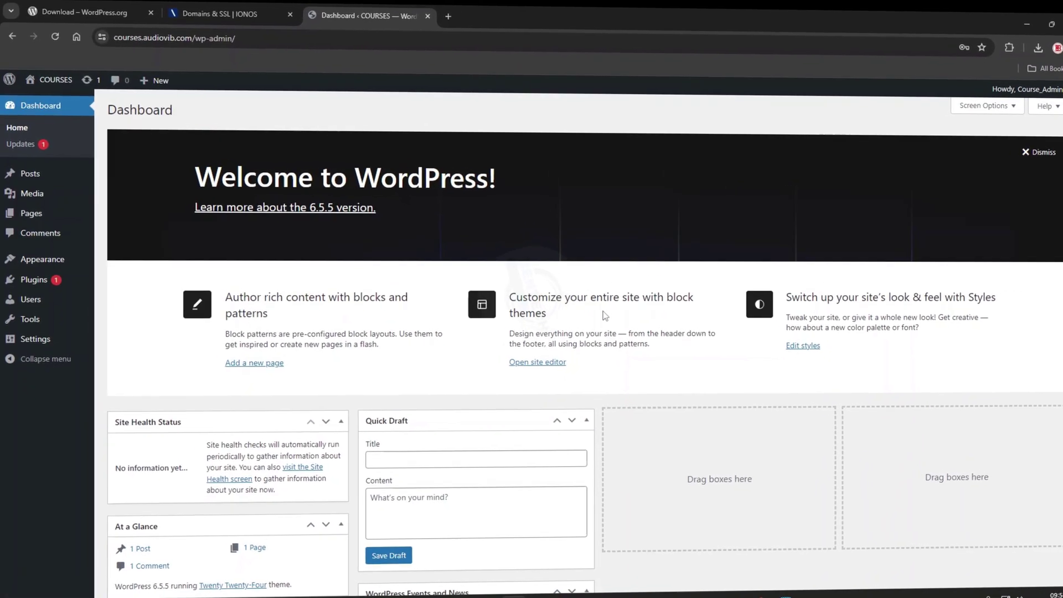
Bulk-delete the Akismet Anti-spam and Hello Dolly plugins from Installed Plugins
scroll(717, 233, "down", 3)
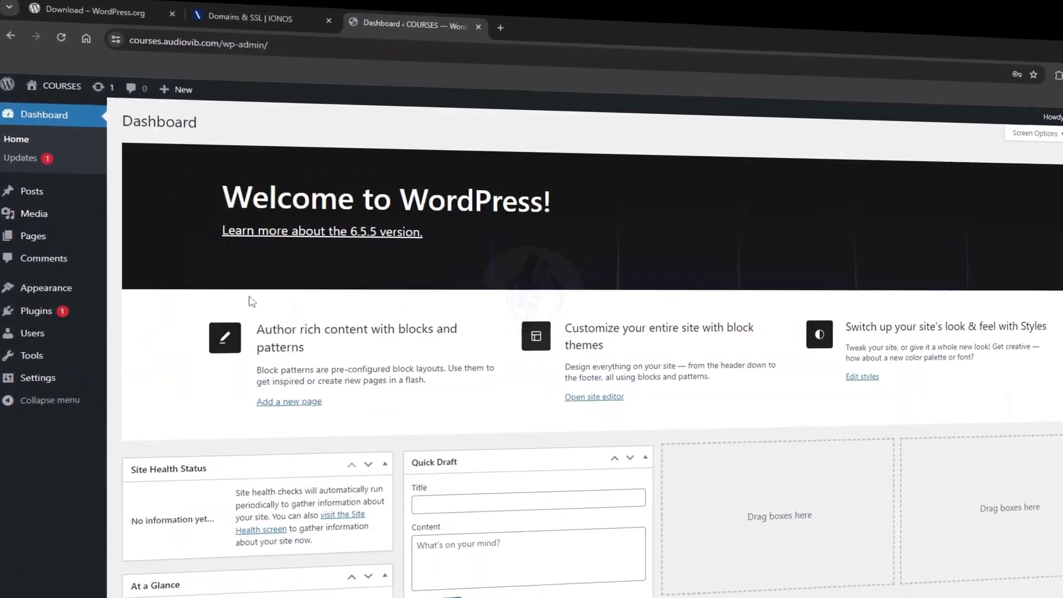
scroll(252, 301, "down", 2)
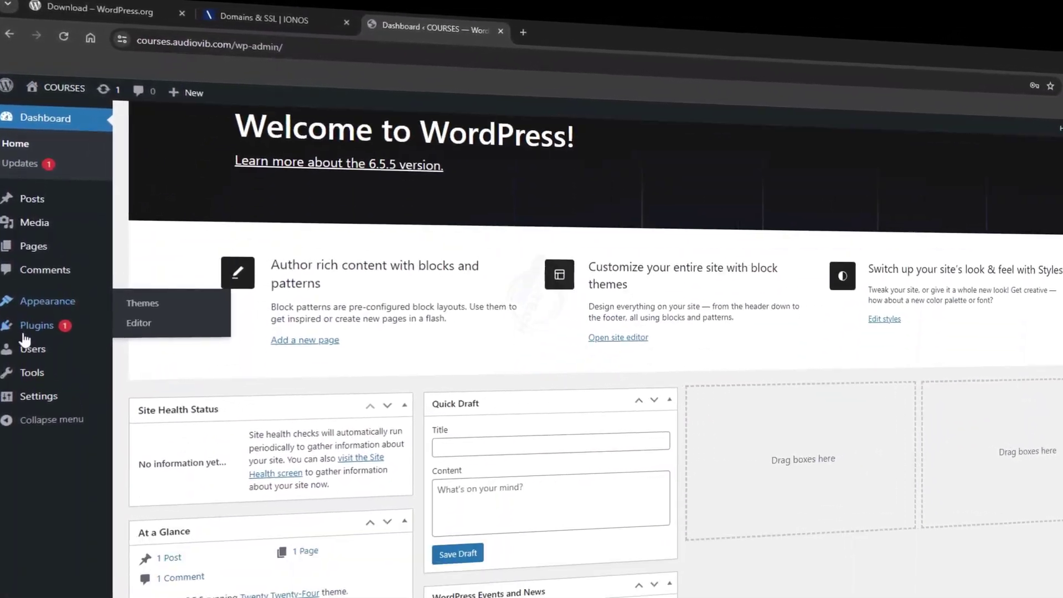
left_click(45, 312)
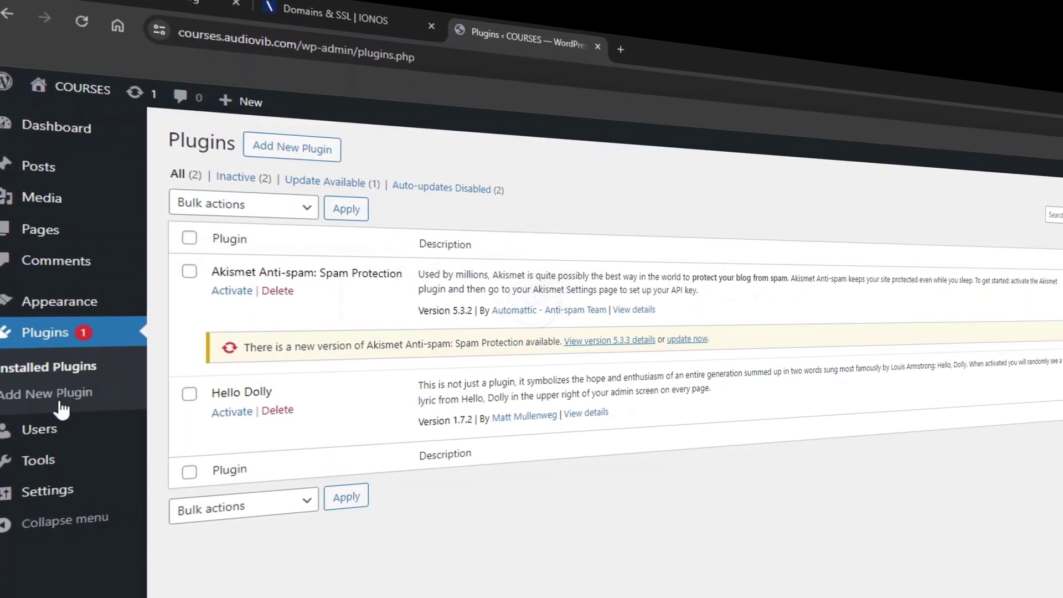
left_click(212, 247)
left_click(252, 346)
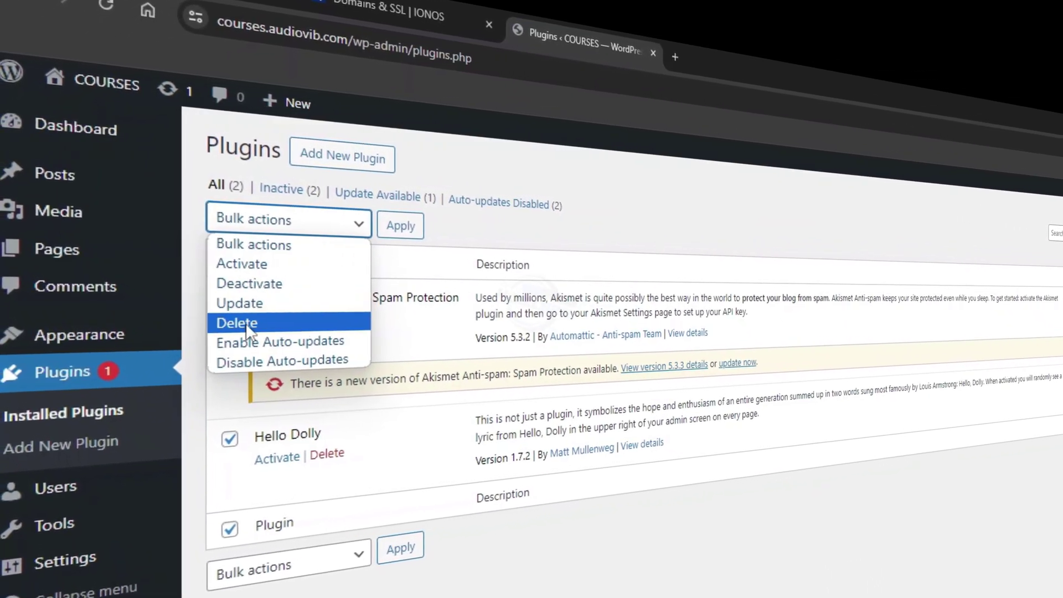
left_click(246, 320)
left_click(390, 223)
left_click(833, 214)
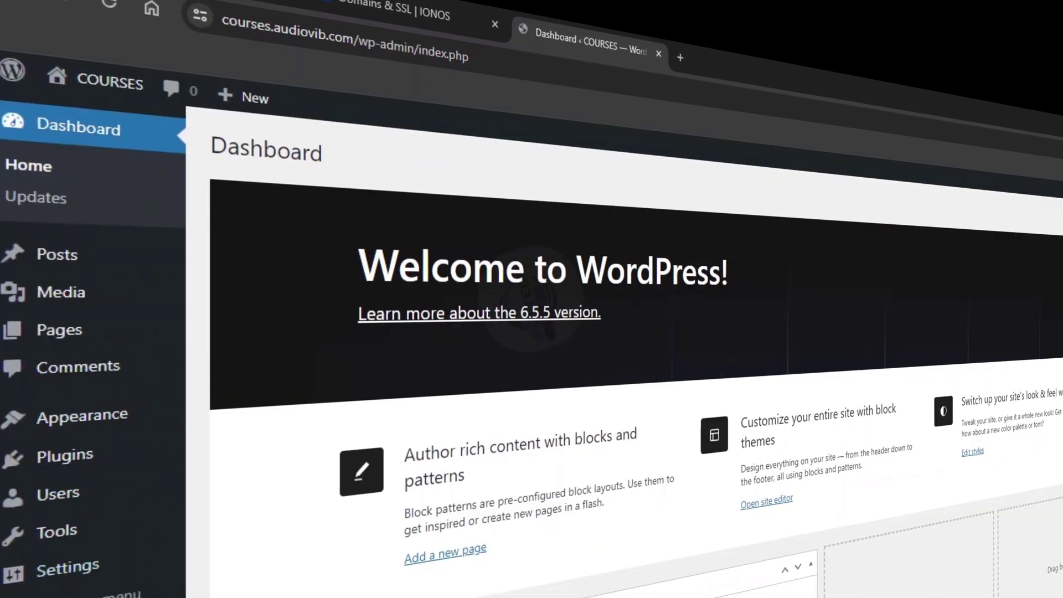
mouse_move(55, 571)
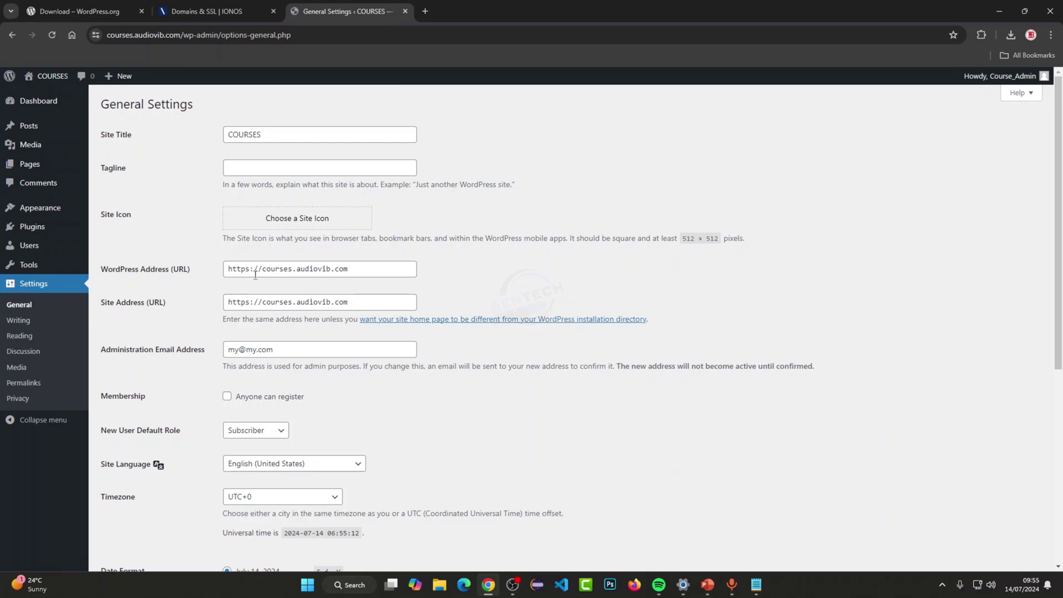
Check the WordPress and site address fields and clear the administration email field
left_click(251, 270)
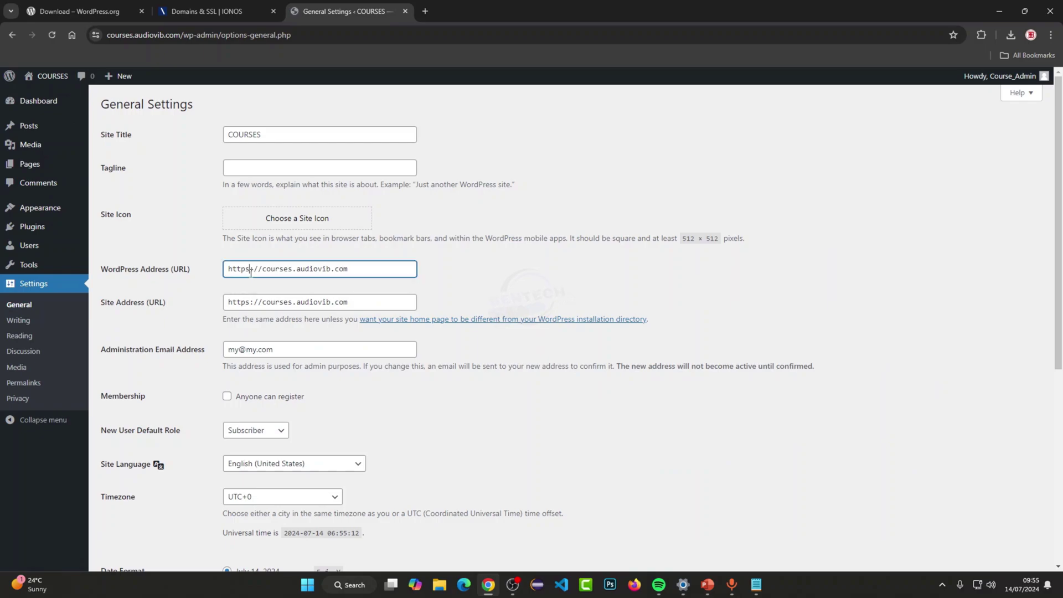
left_click(249, 301)
left_click(275, 349)
scroll(274, 276, "down", 2)
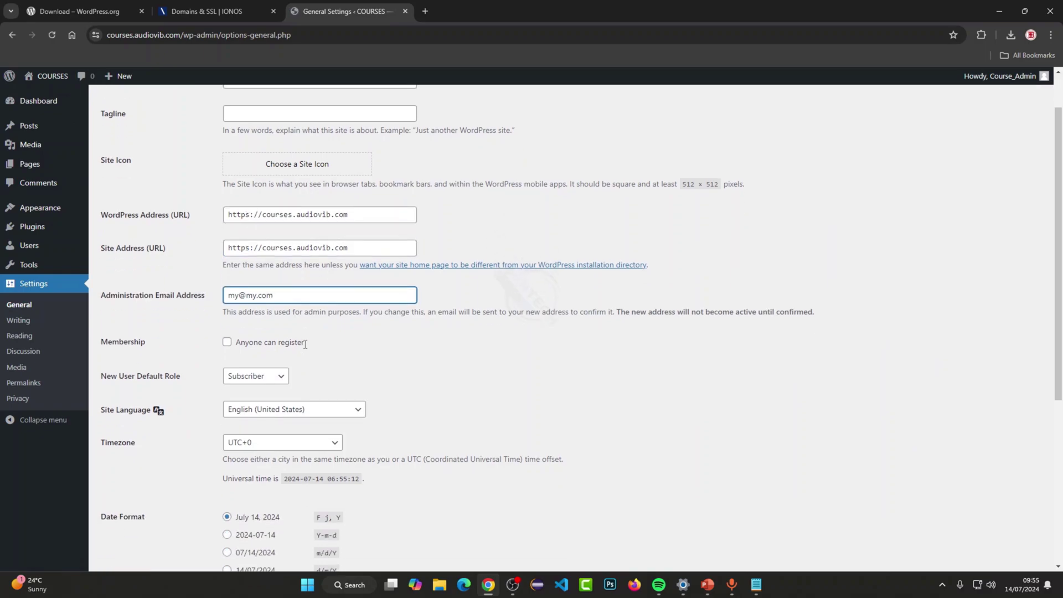
Set the timezone to Kampala by searching 'kamp' in the timezone list
left_click(242, 386)
scroll(268, 275, "up", 10)
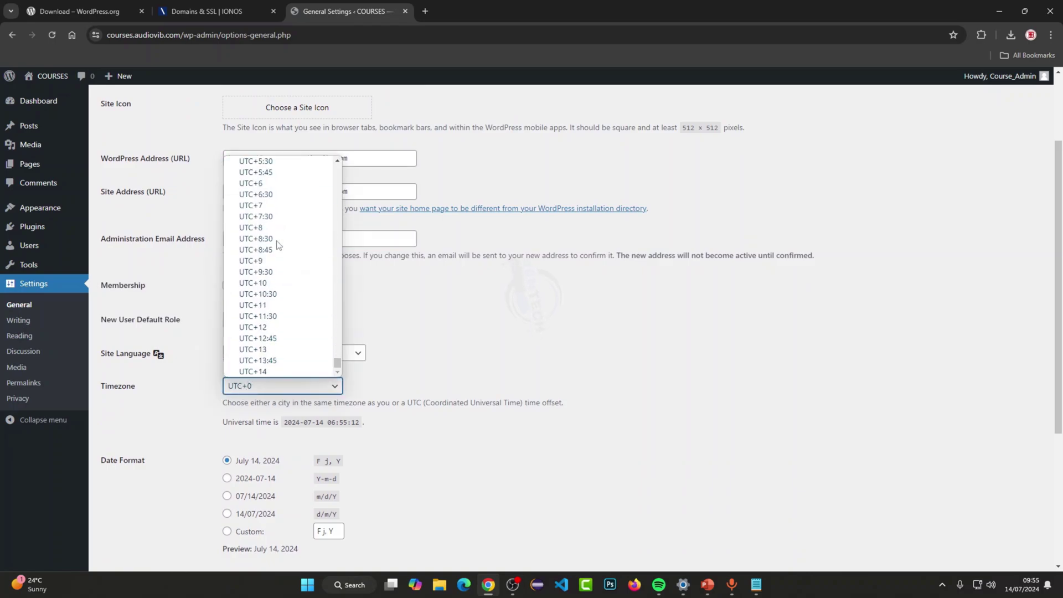
scroll(268, 276, "up", 20)
type("ka")
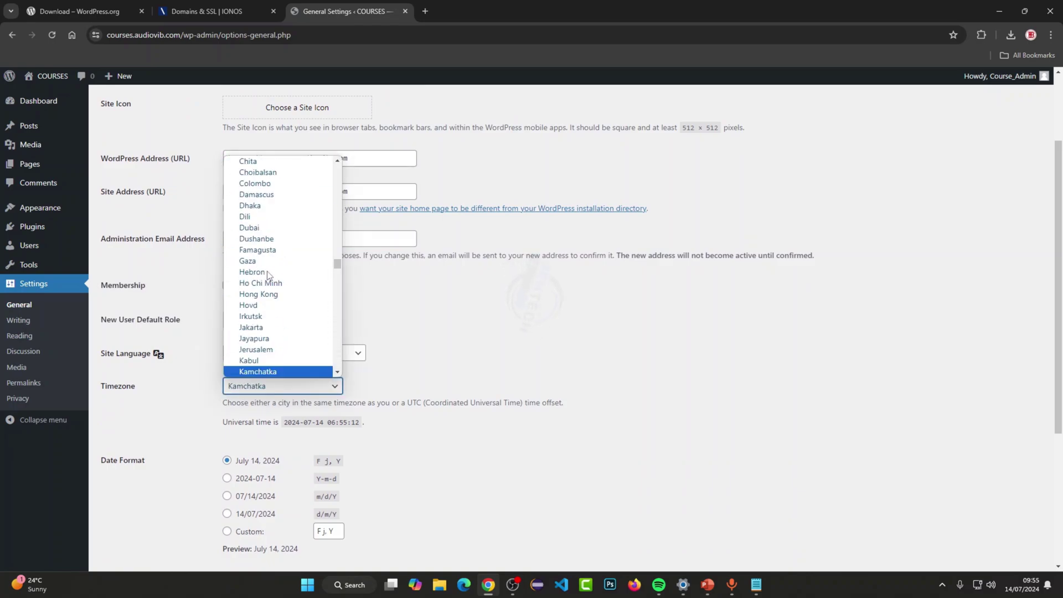
type("mpal")
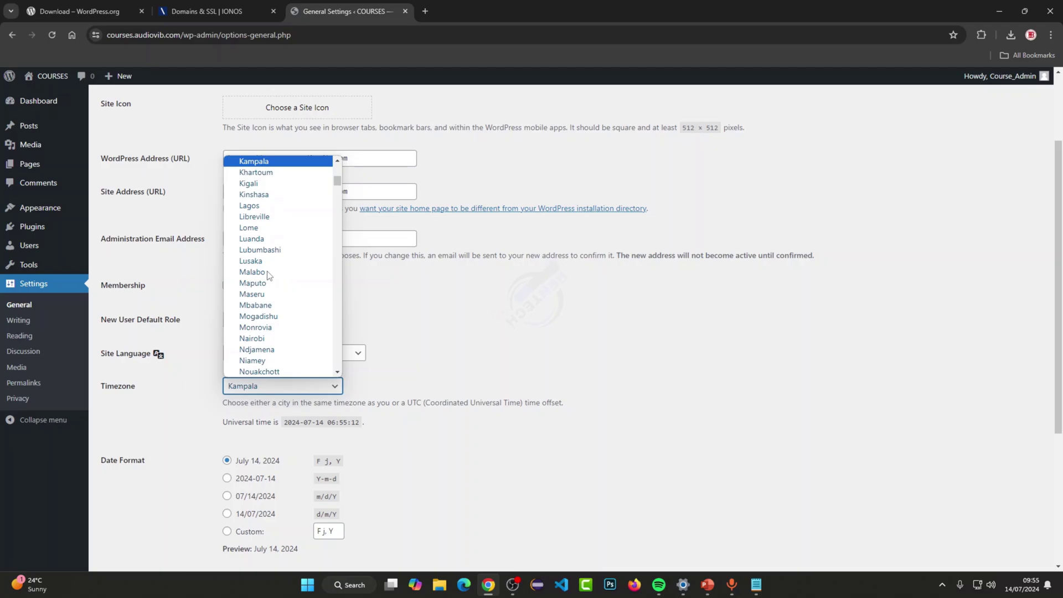
key("Return")
scroll(272, 249, "up", 2)
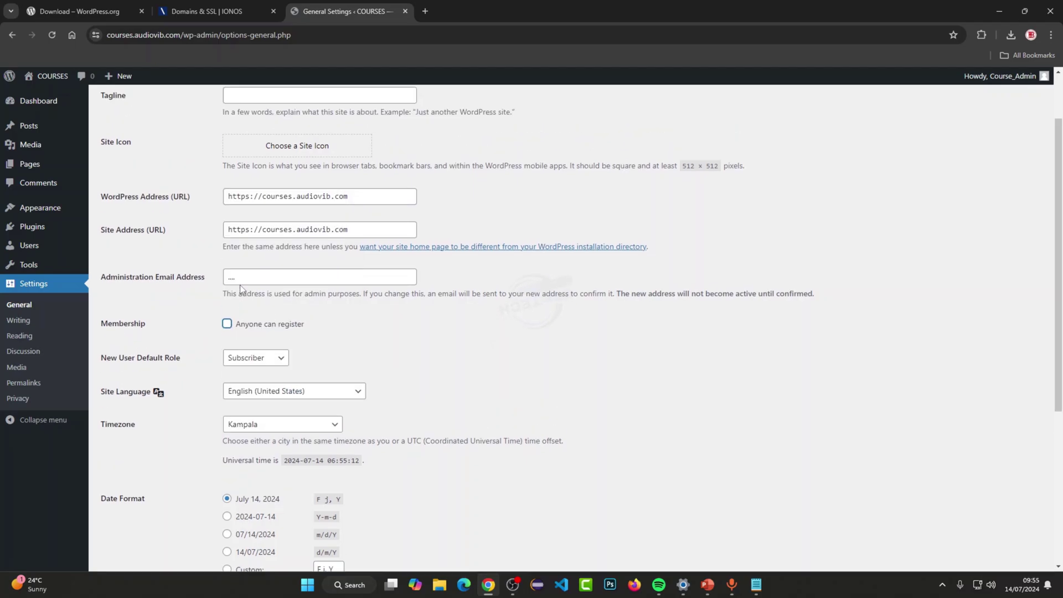
Upload the BENTECH circle logo and set it as the site icon
left_click(276, 227)
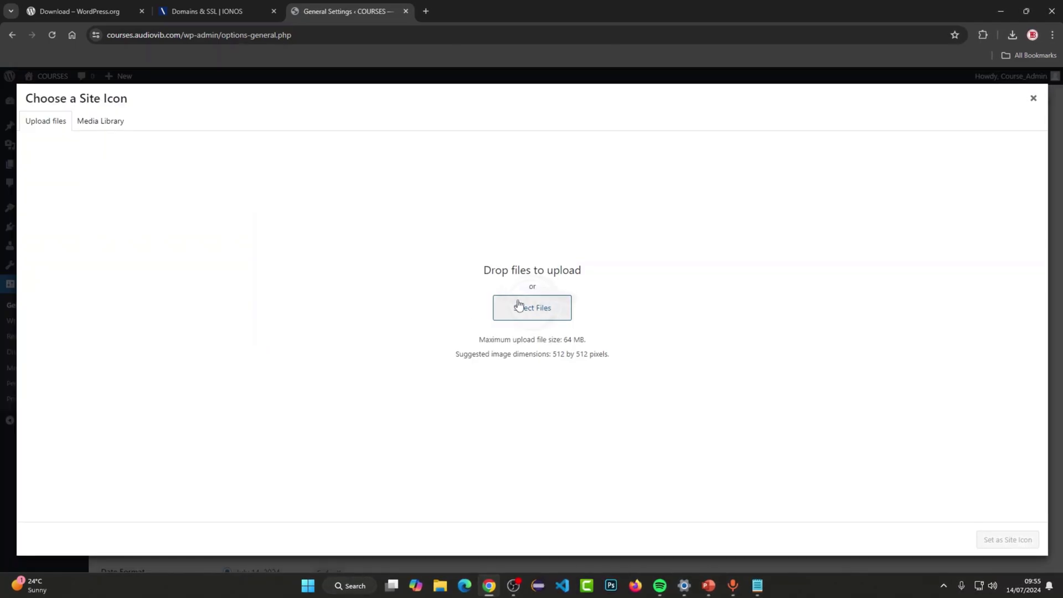
left_click(100, 121)
left_click(46, 121)
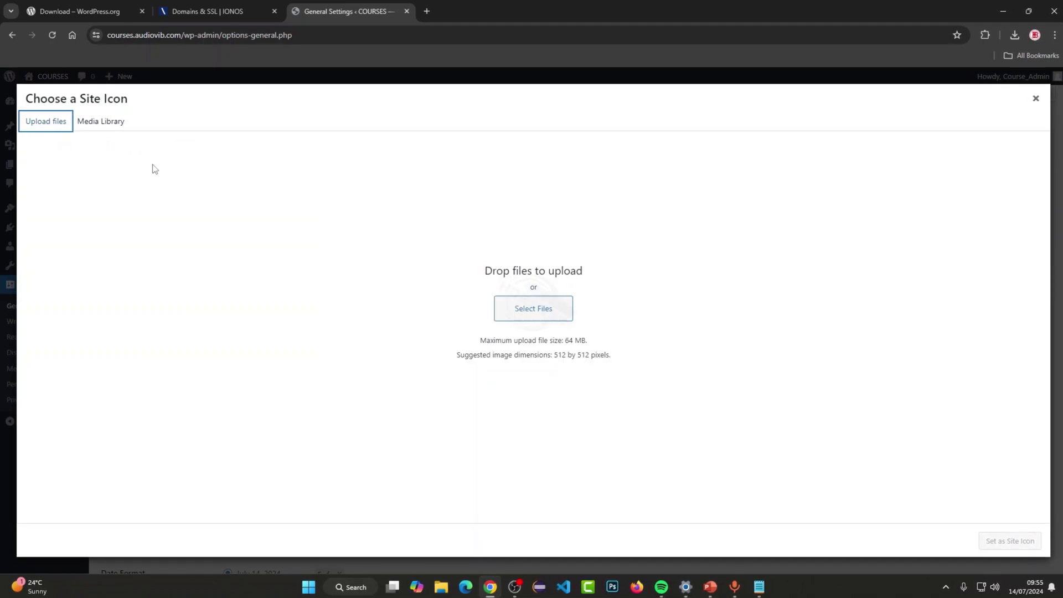
left_click(510, 301)
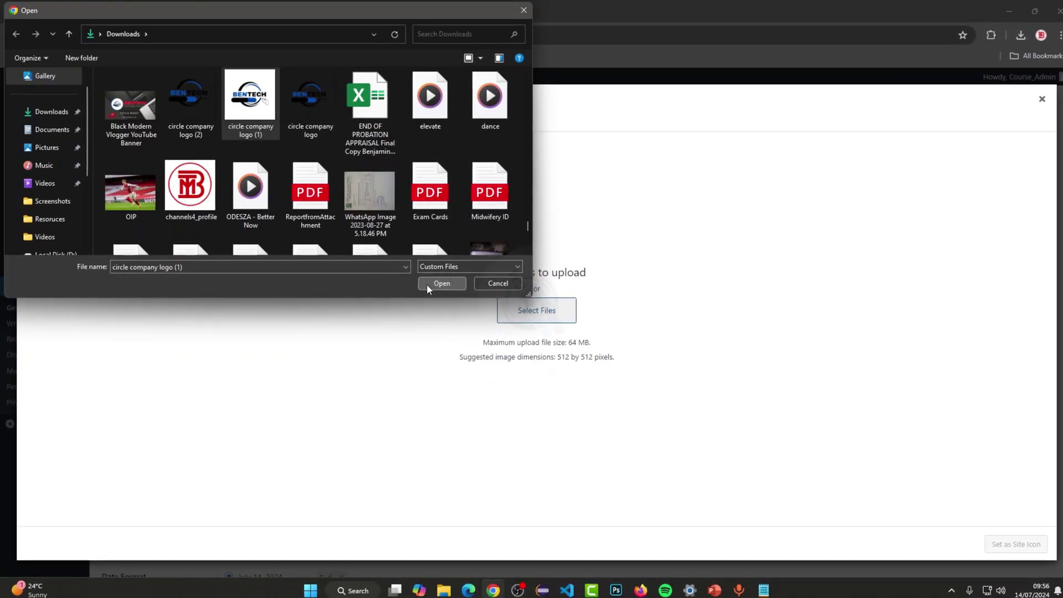
left_click(429, 283)
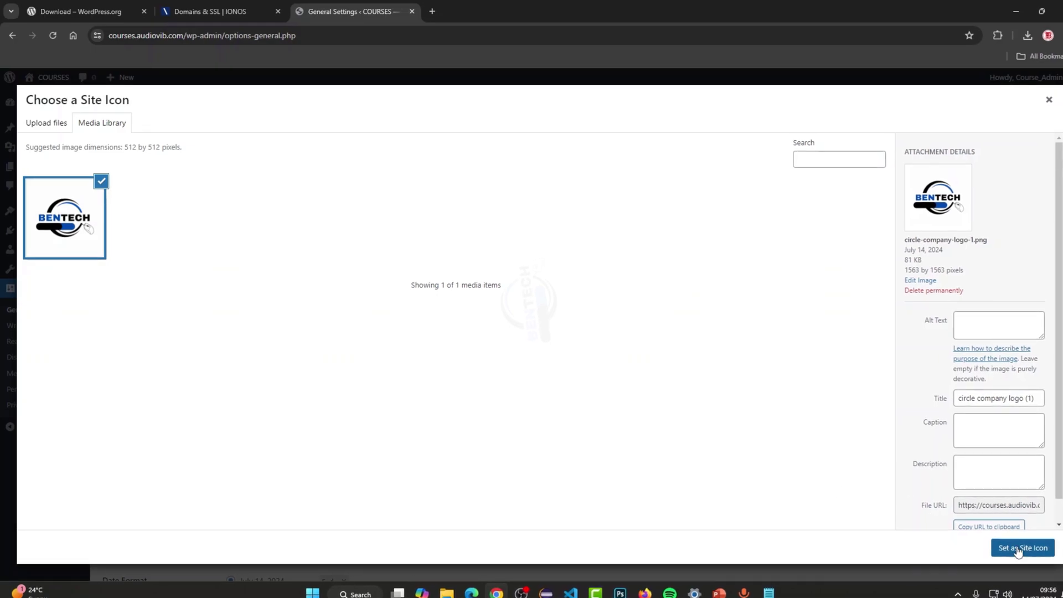
left_click(1017, 545)
key("Return")
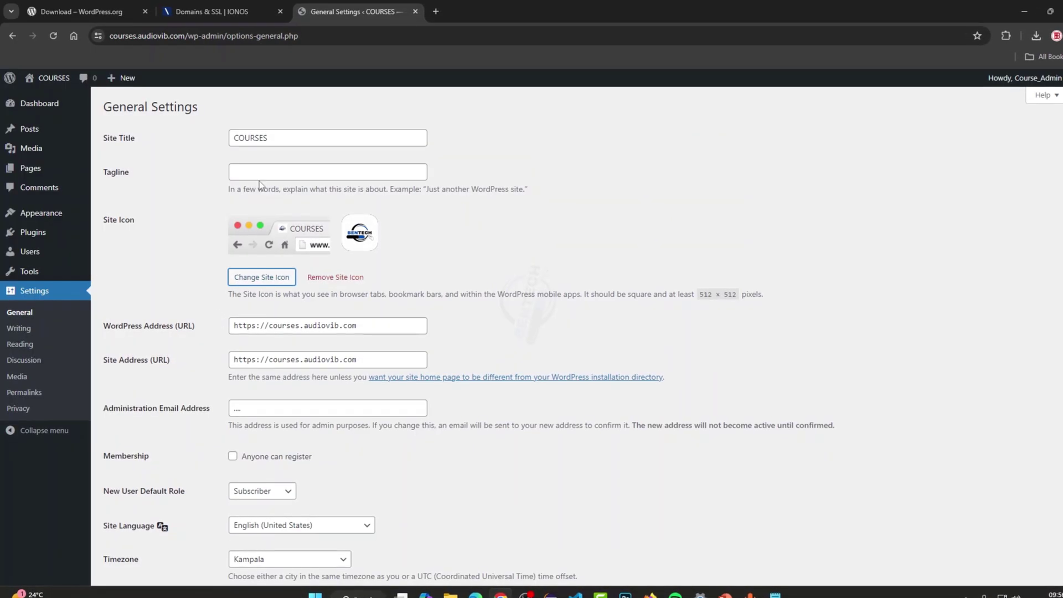
Fill the tagline with 'Transforming Visions into Digital Realities…'
left_click(259, 176)
left_click(315, 197)
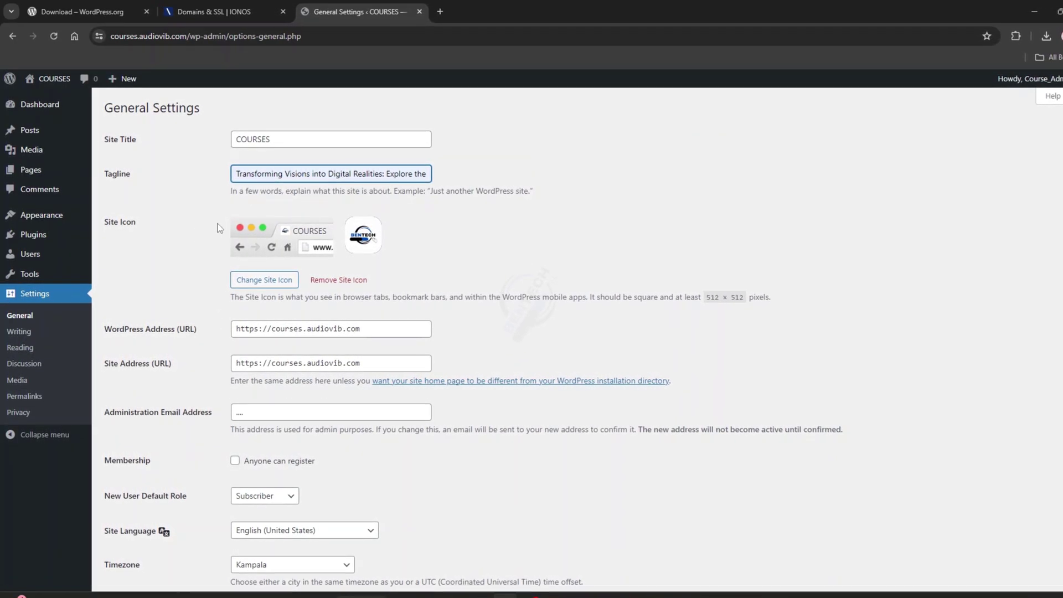
scroll(61, 298, "down", 7)
Save the permalink structure as Post name (/%postname%/)
left_click(17, 385)
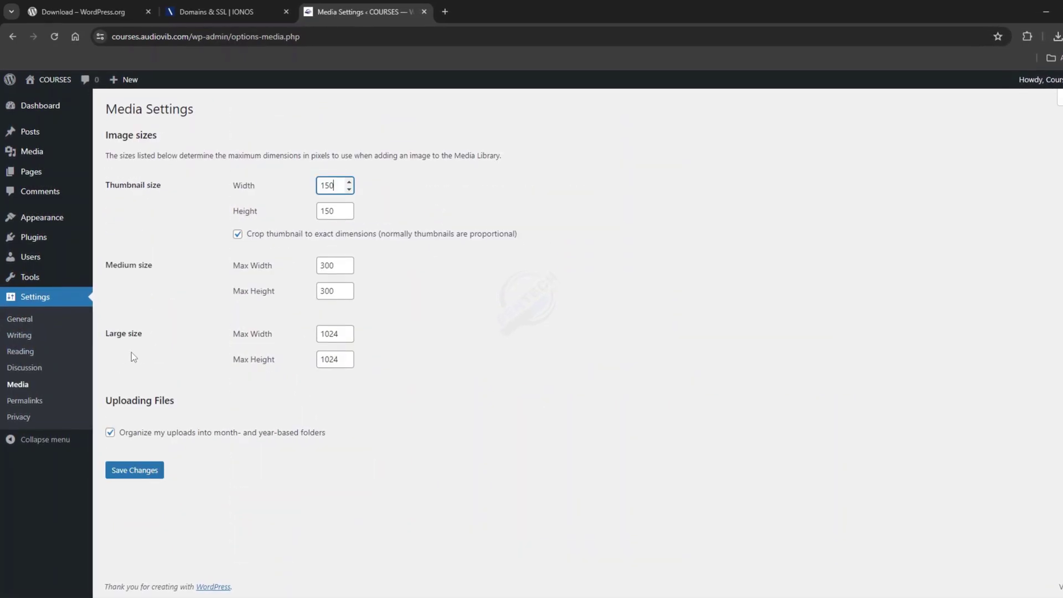
left_click(27, 403)
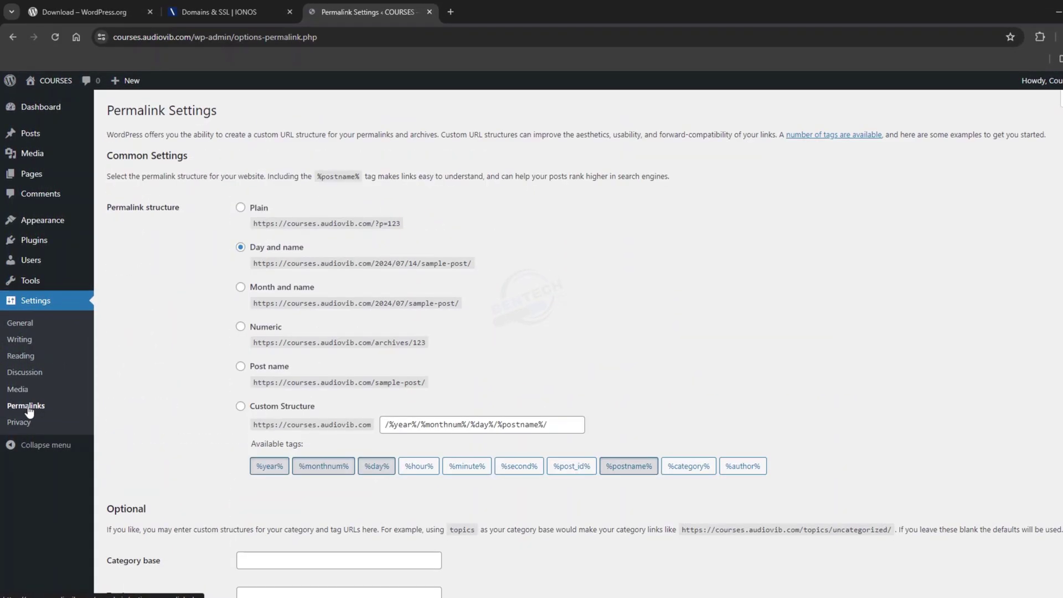
scroll(259, 253, "down", 2)
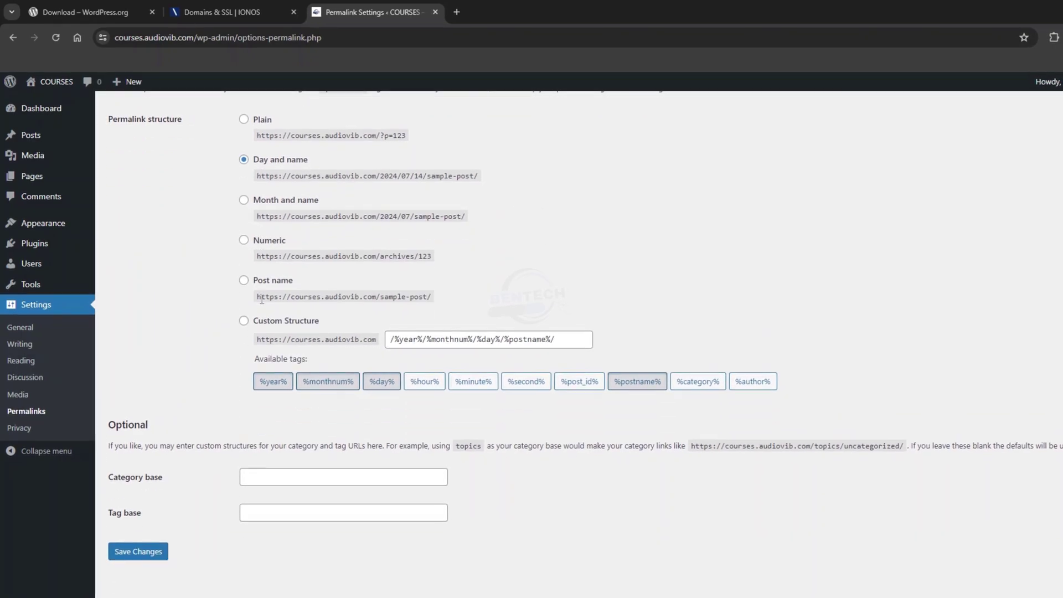
left_click(244, 282)
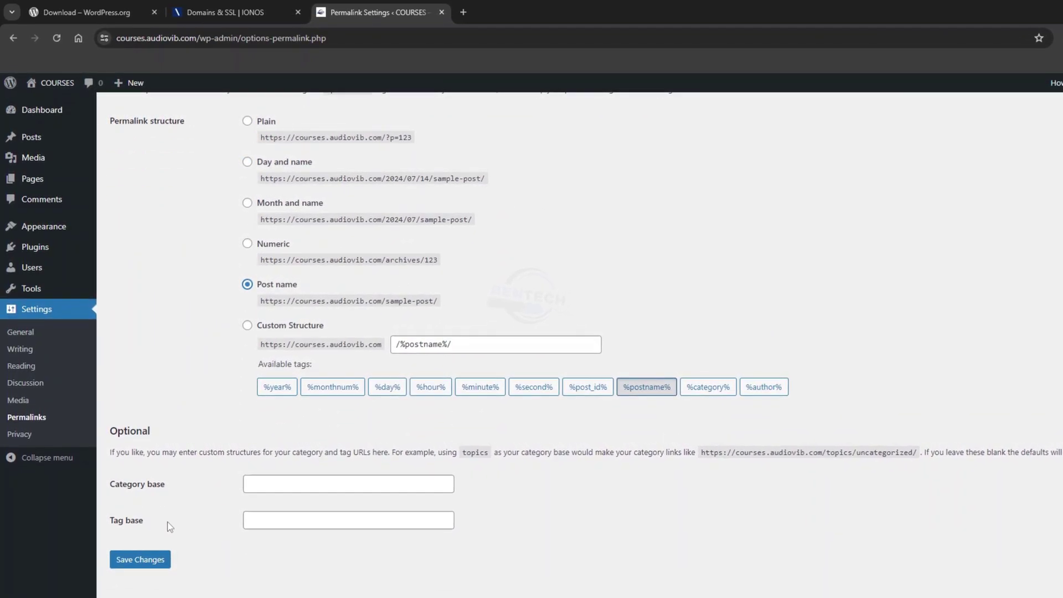
left_click(150, 562)
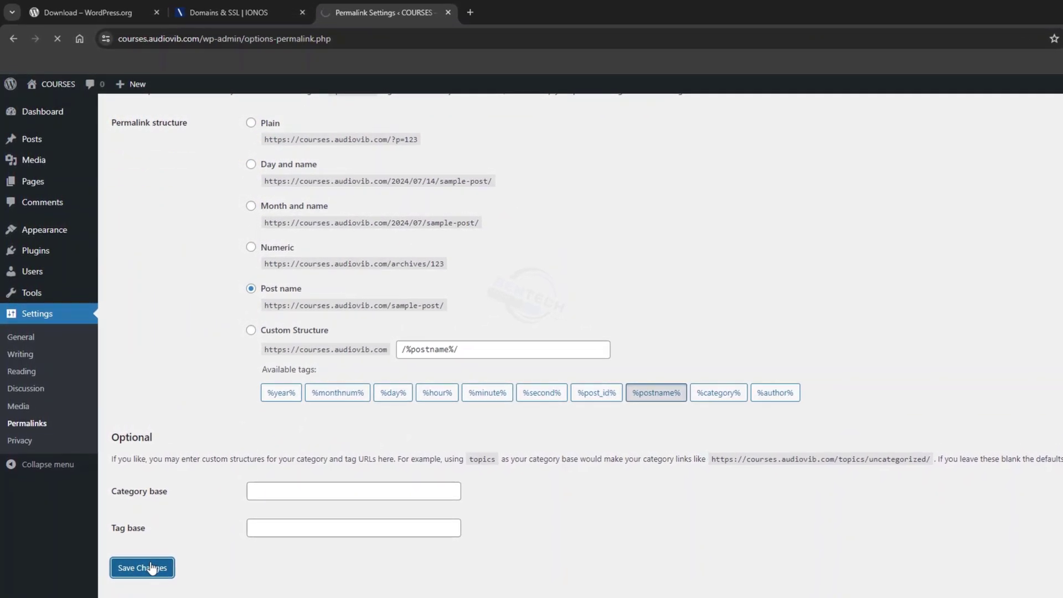
Search 'courses', install and activate LMS Education Courses, then open the live site in a new tab
mouse_move(46, 231)
left_click(135, 238)
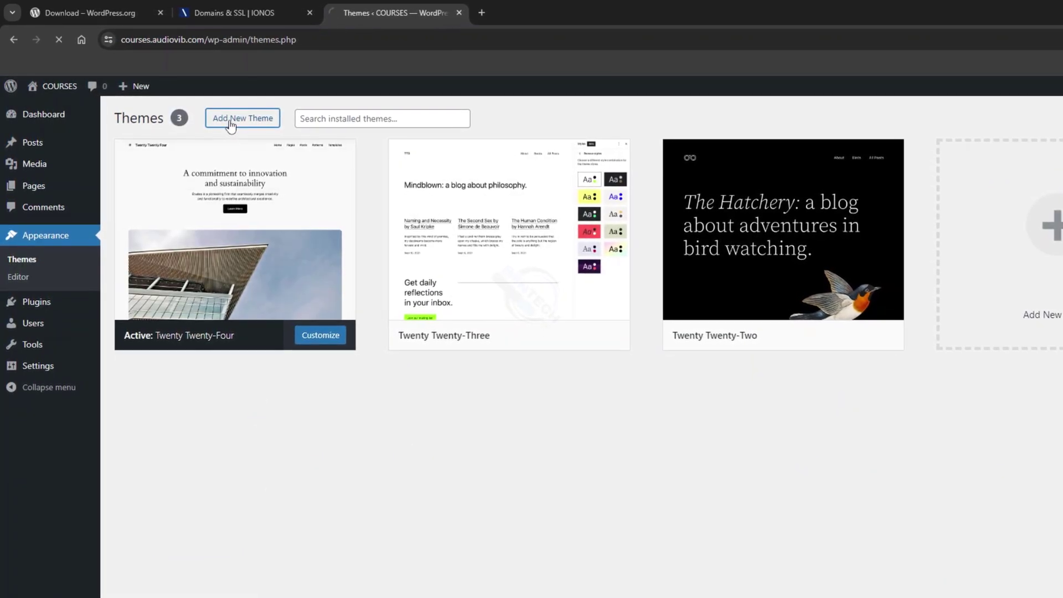
left_click(231, 122)
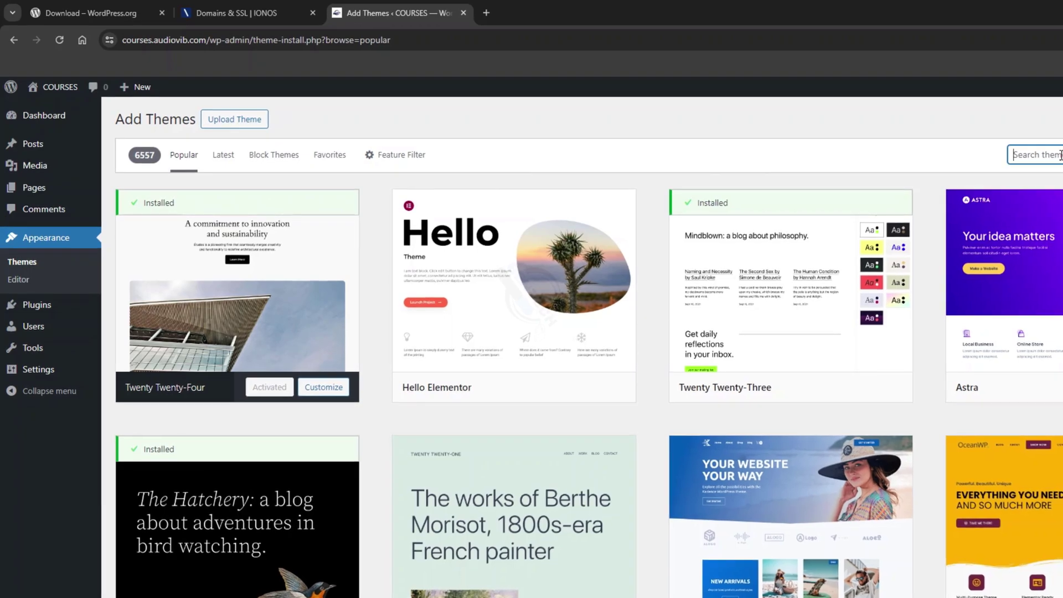
type("courses")
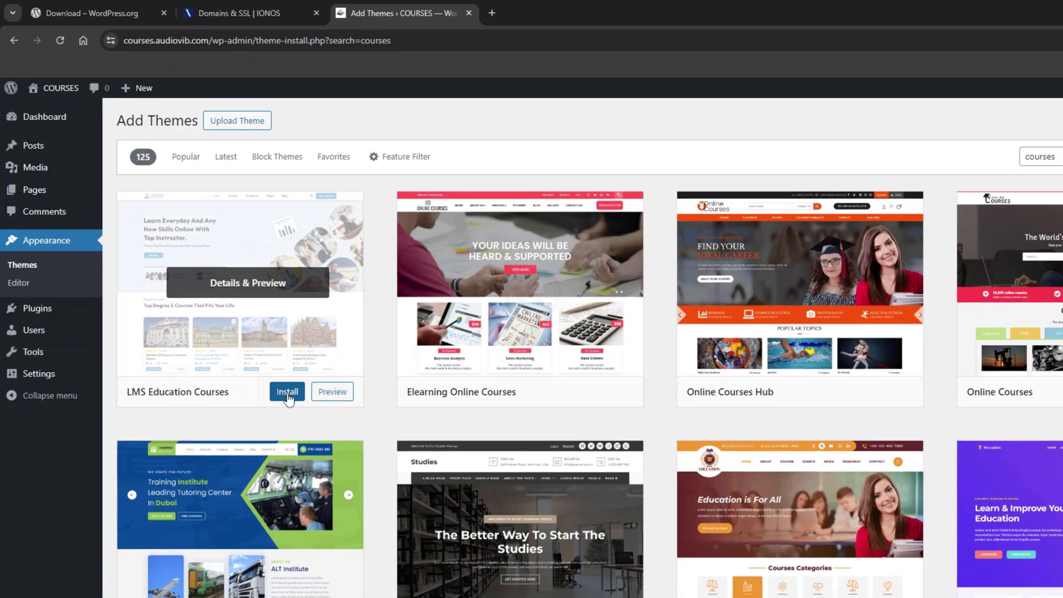
left_click(286, 392)
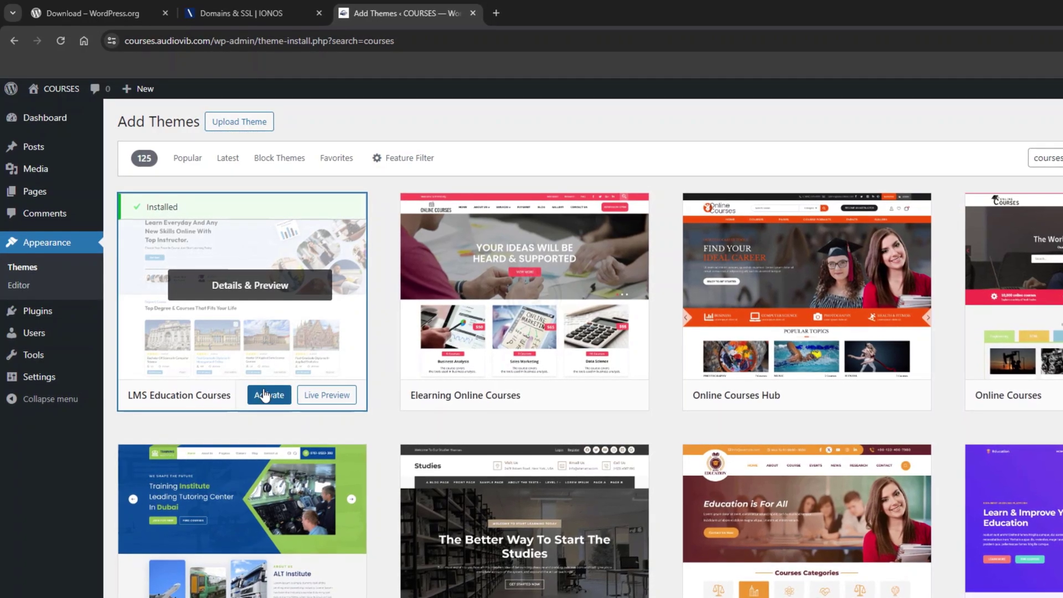
left_click(264, 394)
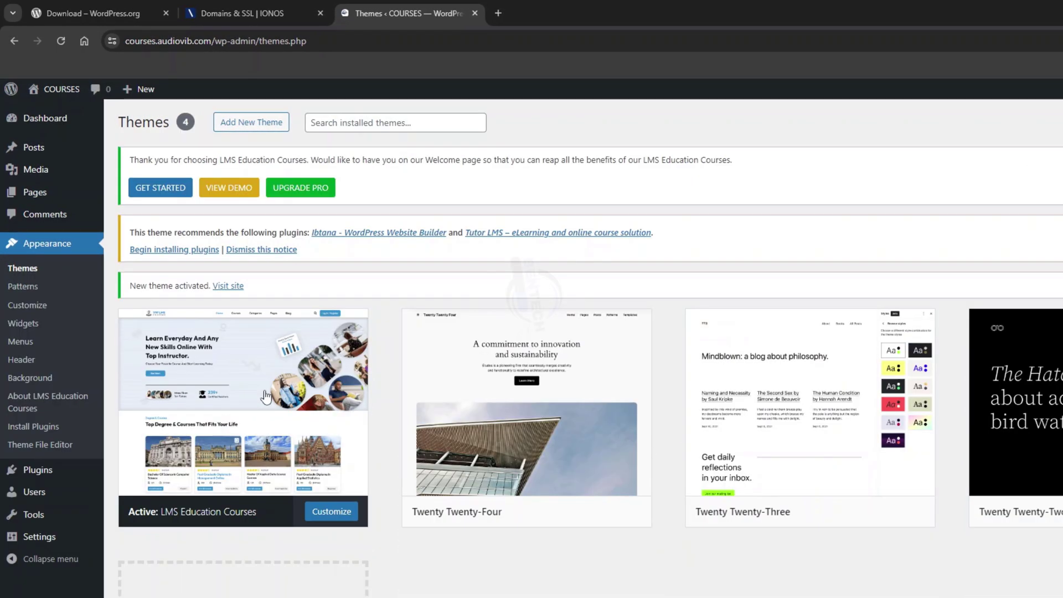
right_click(233, 285)
left_click(252, 299)
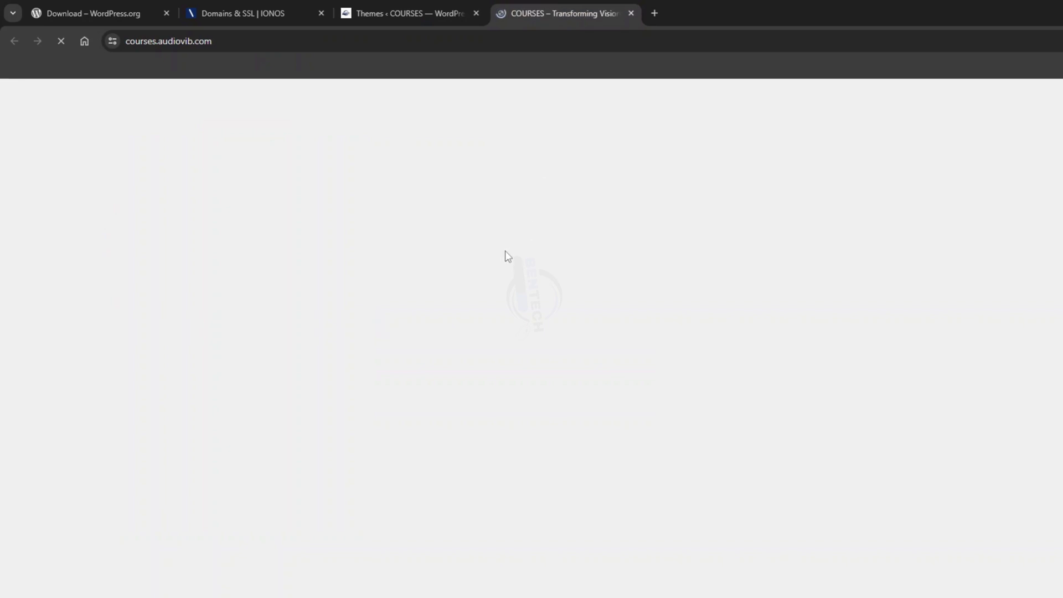